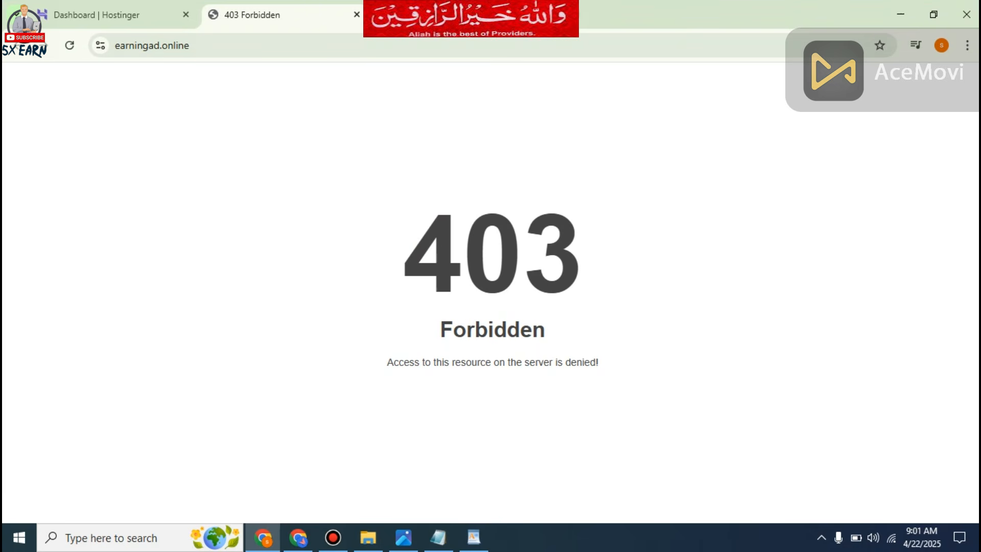
Extract the 5x earn opencode archive in the ptc approved downloads folder.
left_click(103, 15)
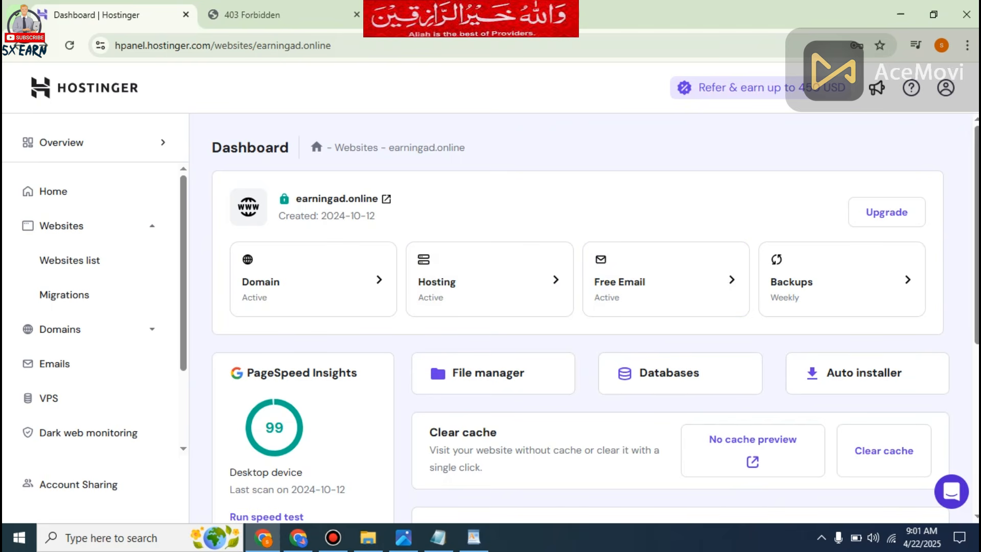
left_click(368, 538)
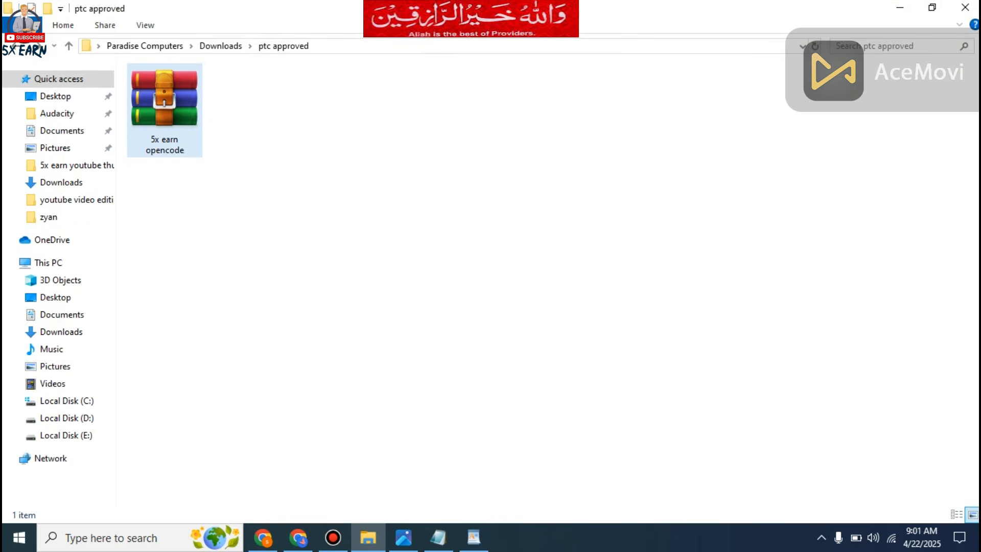
left_click(157, 145)
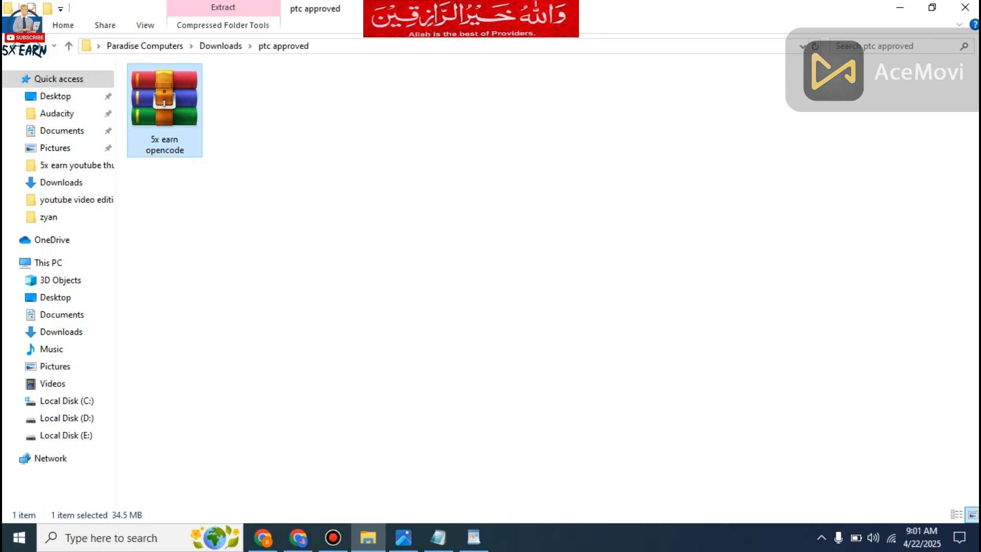
right_click(157, 145)
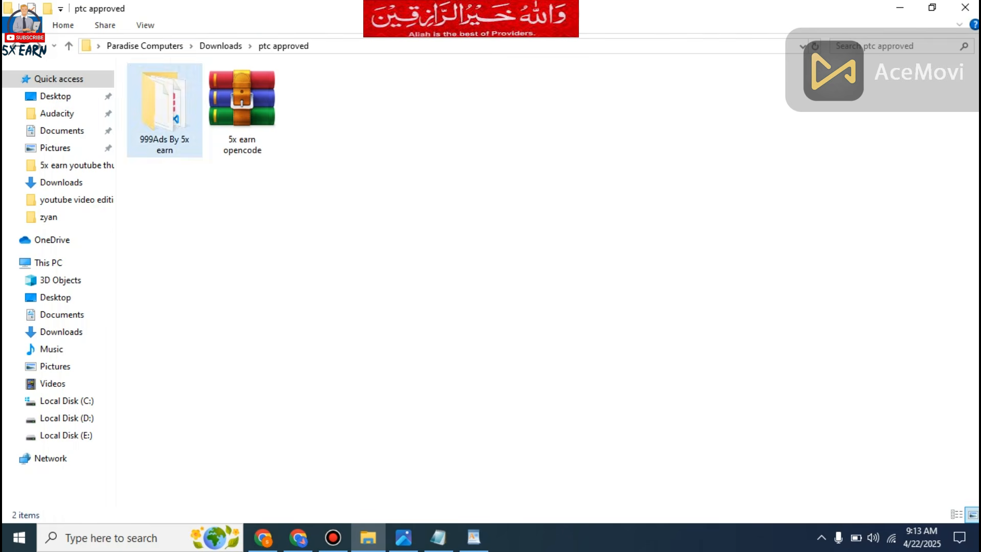
Open the extracted 999Ads By 5x earn folder and look over all its files.
double_click(168, 147)
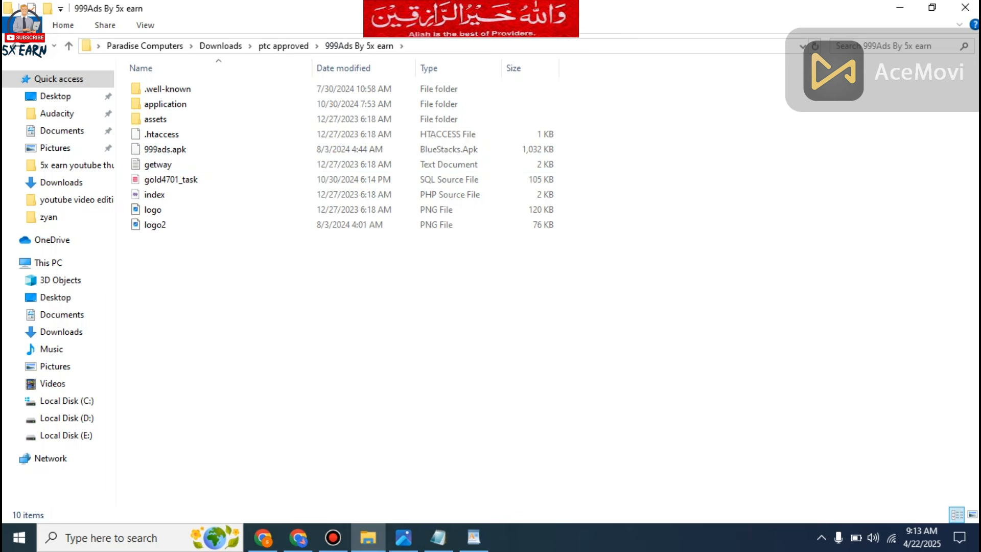
key("ctrl+a")
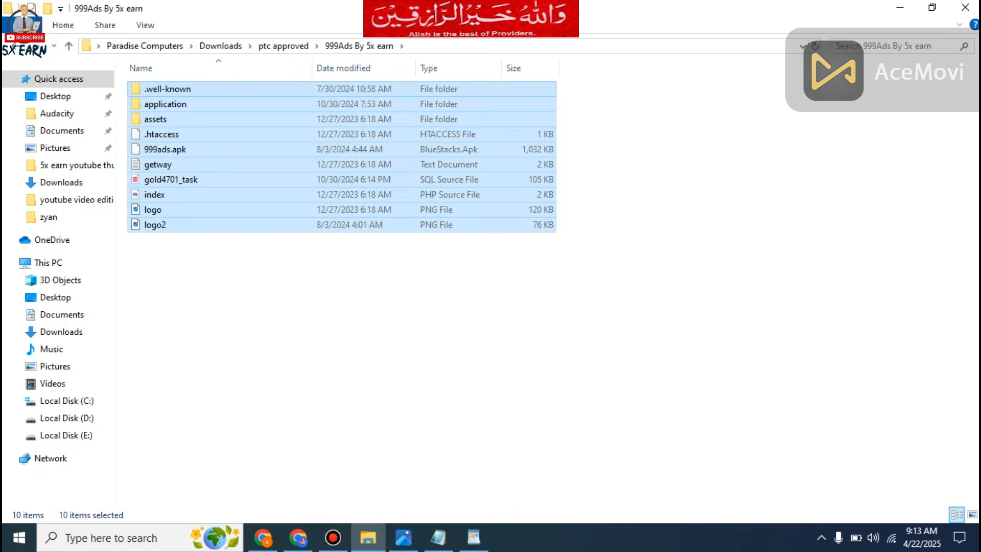
right_click(258, 171)
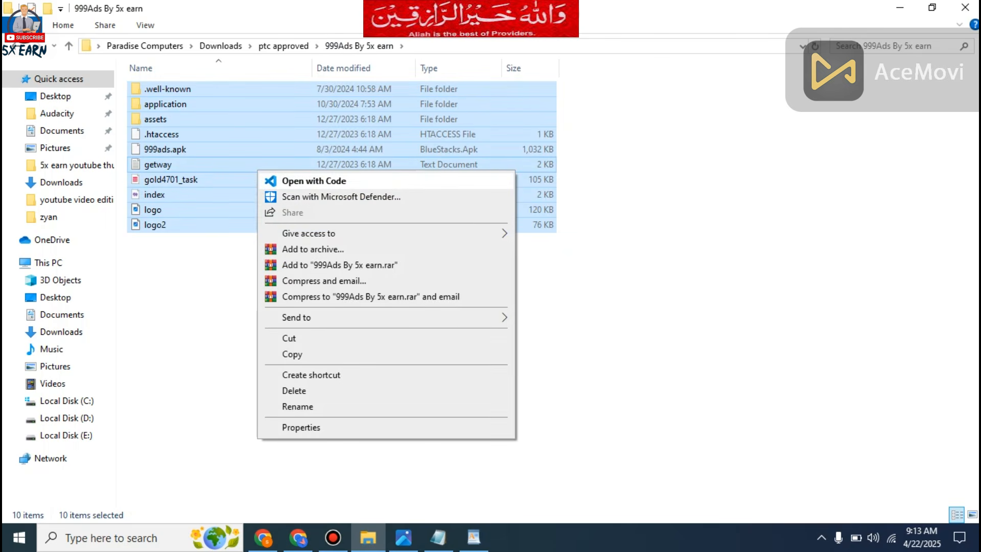
left_click(618, 286)
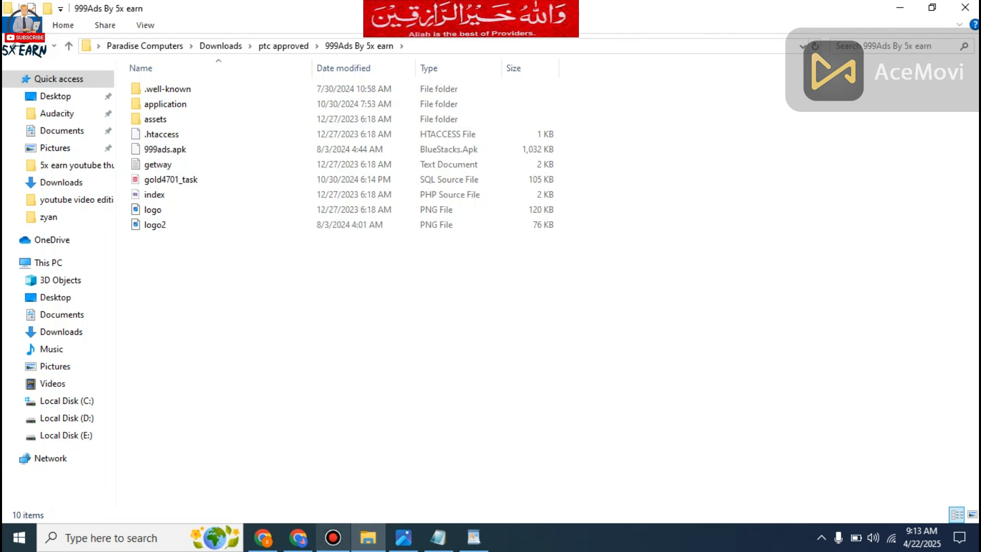
Create a MySQL database named earningads1 in Hostinger, with username earningads1 and the database password.
left_click(263, 537)
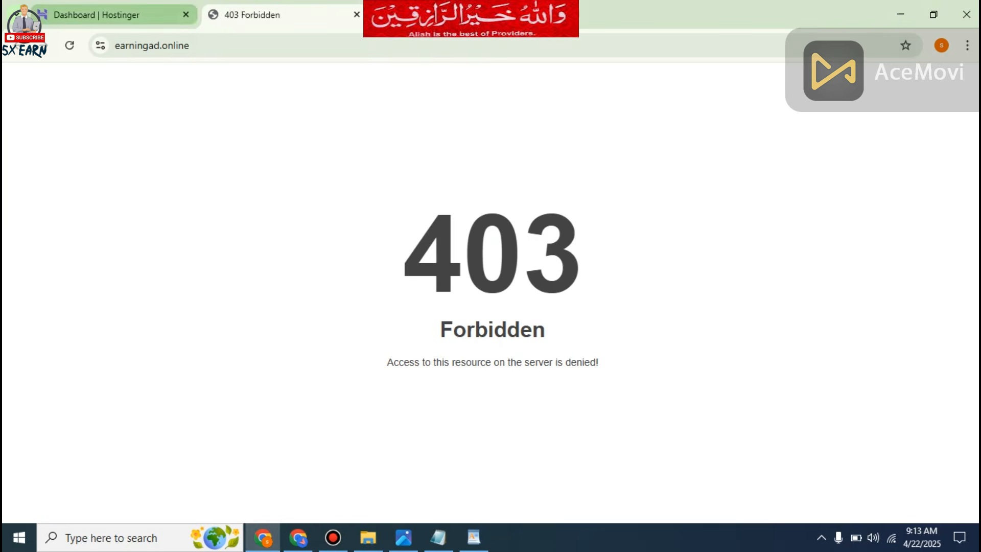
left_click(115, 16)
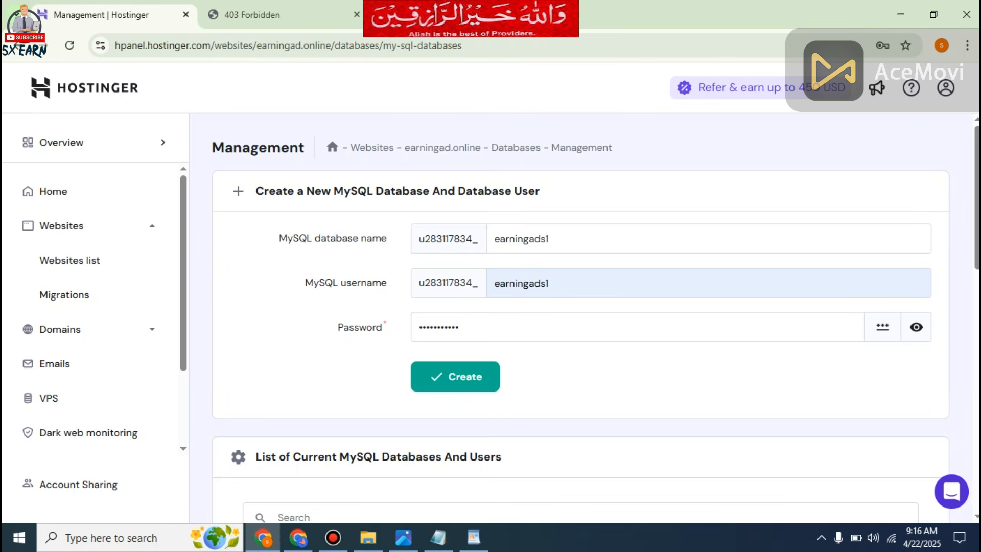
key("Return")
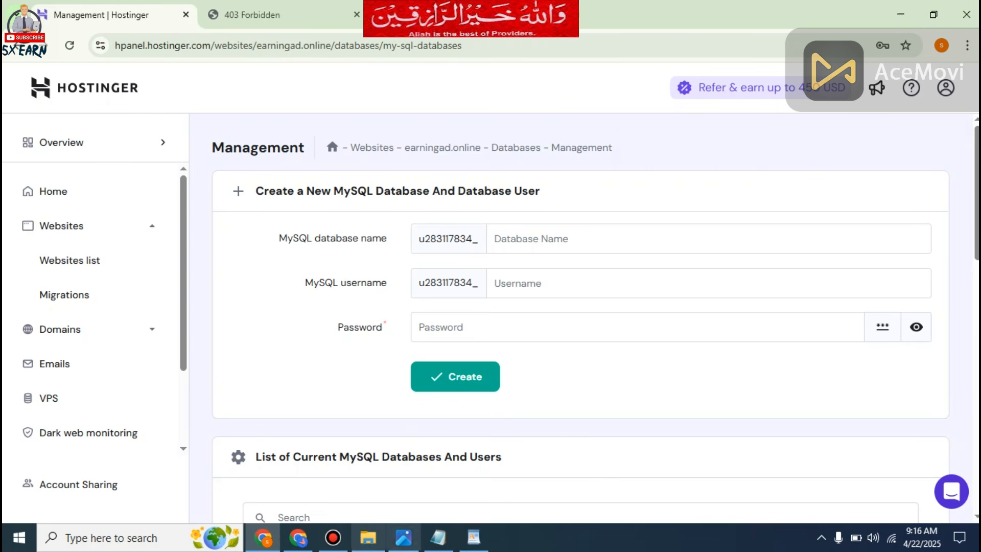
Open all items of the extracted 999Ads By 5x earn folder in Visual Studio Code.
left_click(368, 537)
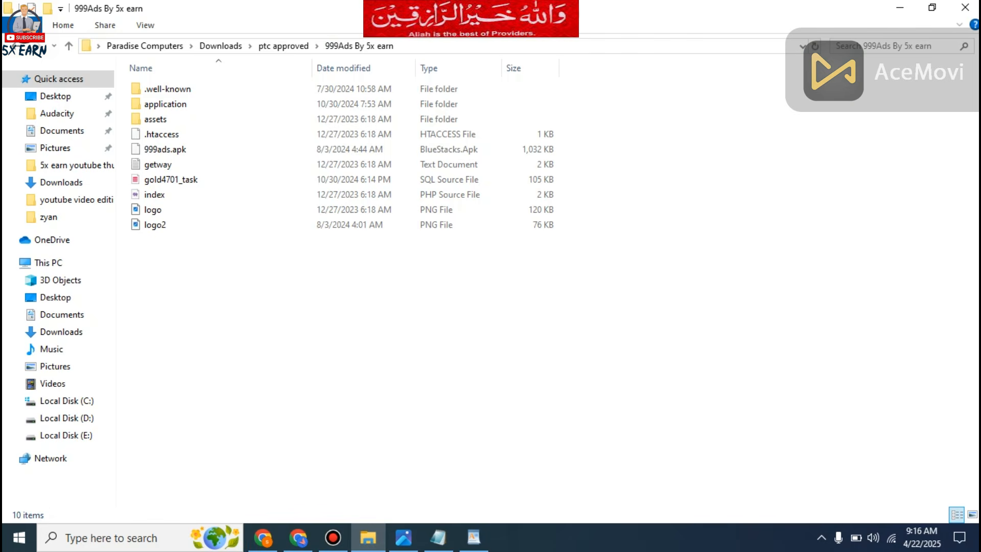
left_click(15, 46)
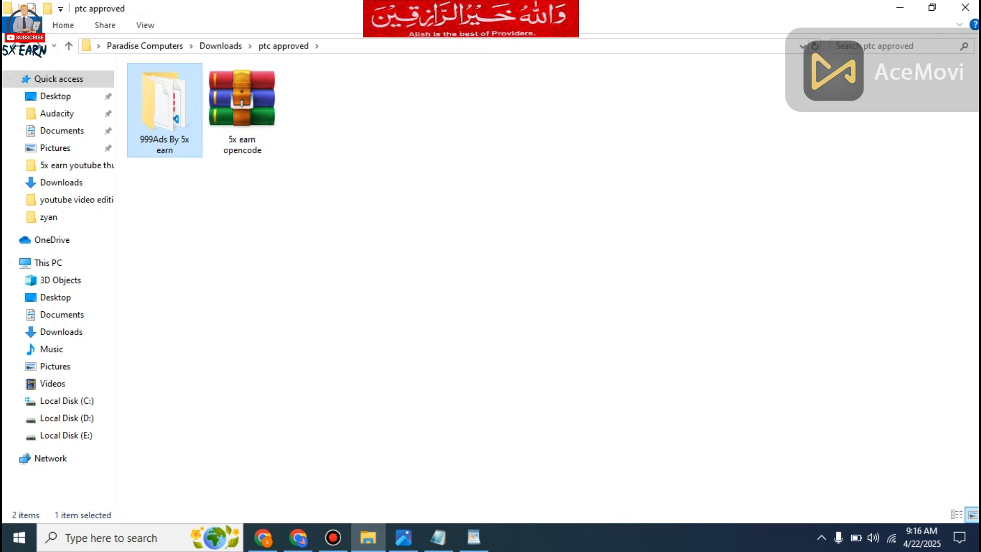
key("Return")
left_click_drag(210, 246, 137, 85)
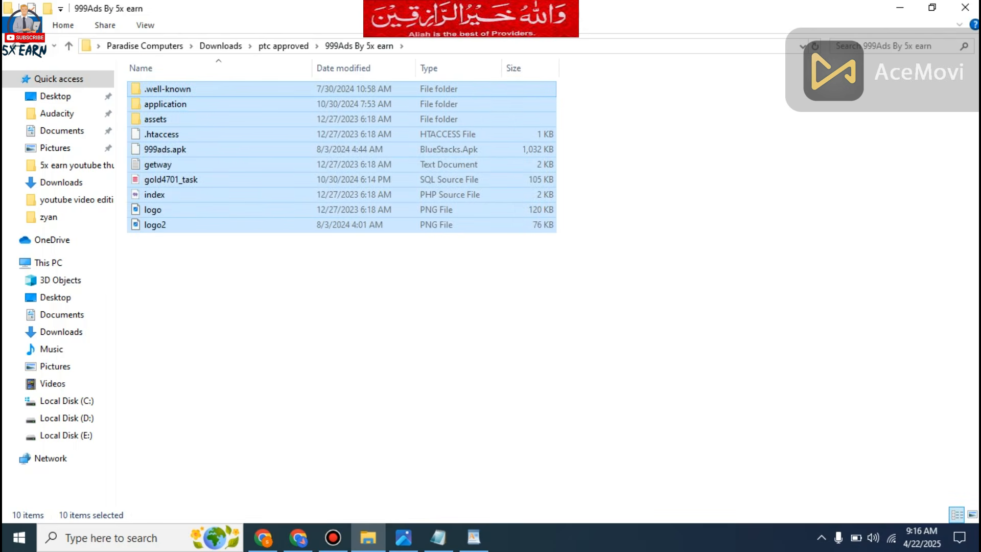
right_click(152, 87)
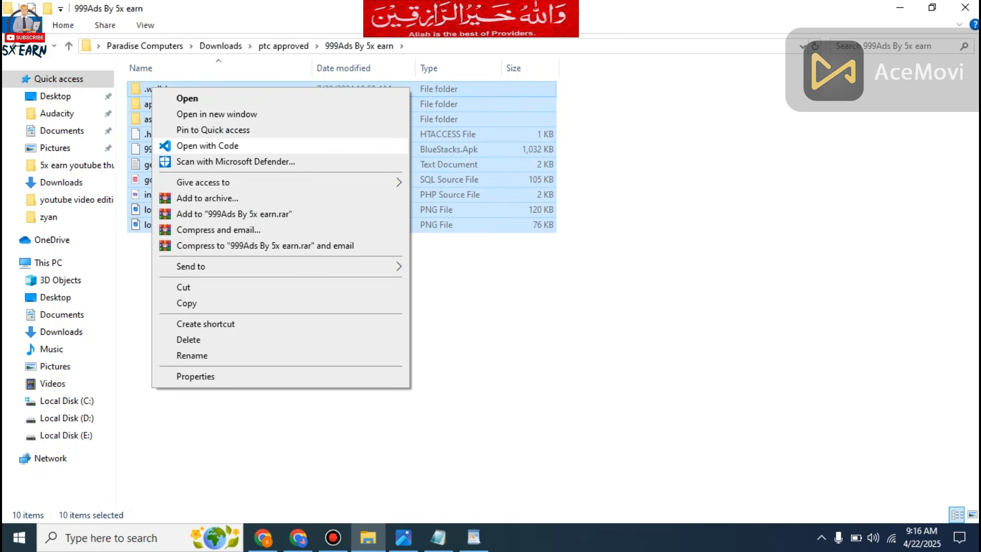
left_click(207, 146)
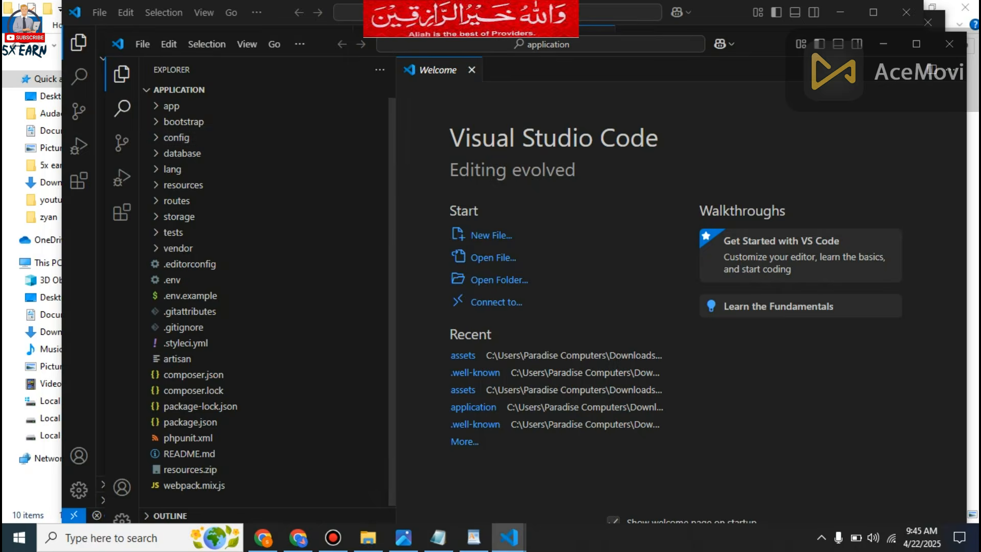
Search the application folder's code for the old database credential string.
left_click(122, 108)
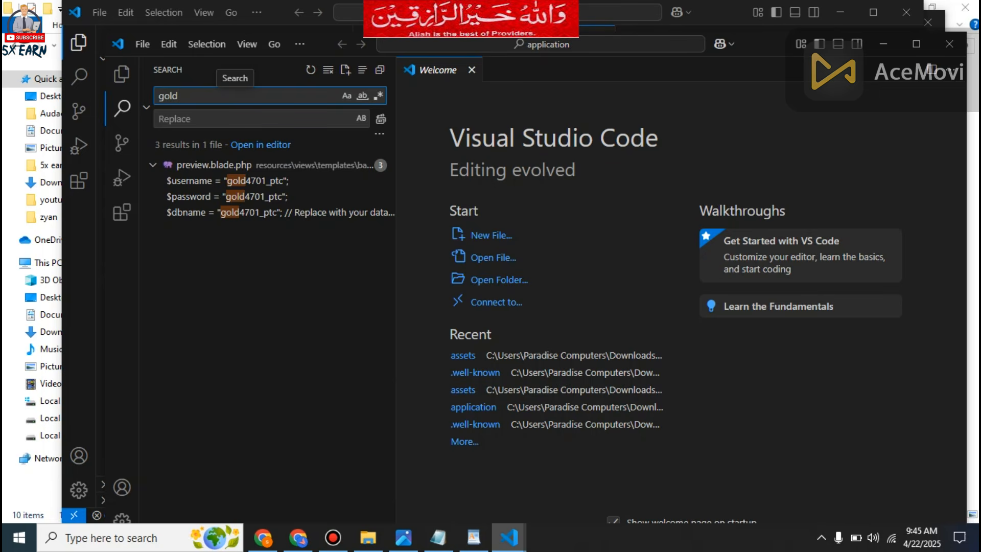
type("4701")
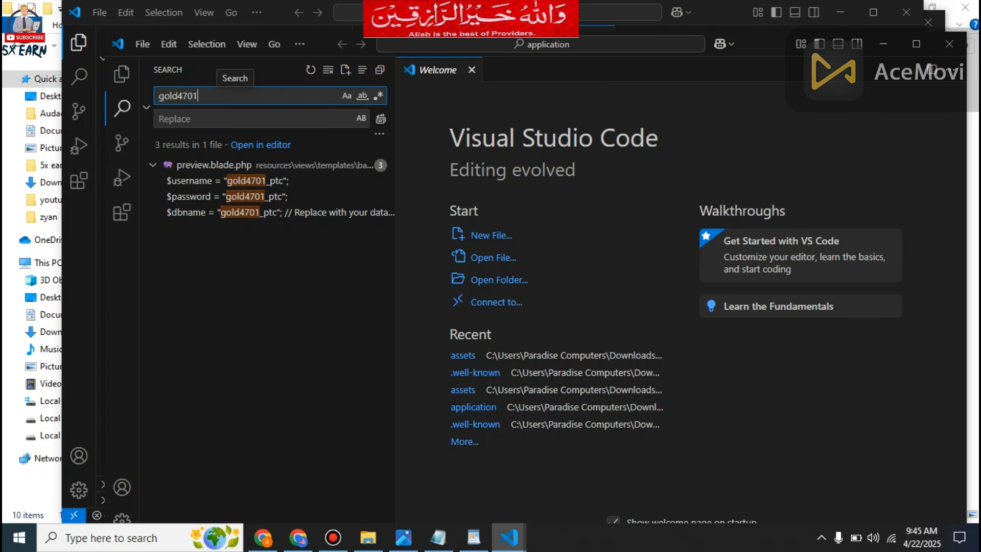
type("_")
type("ptc")
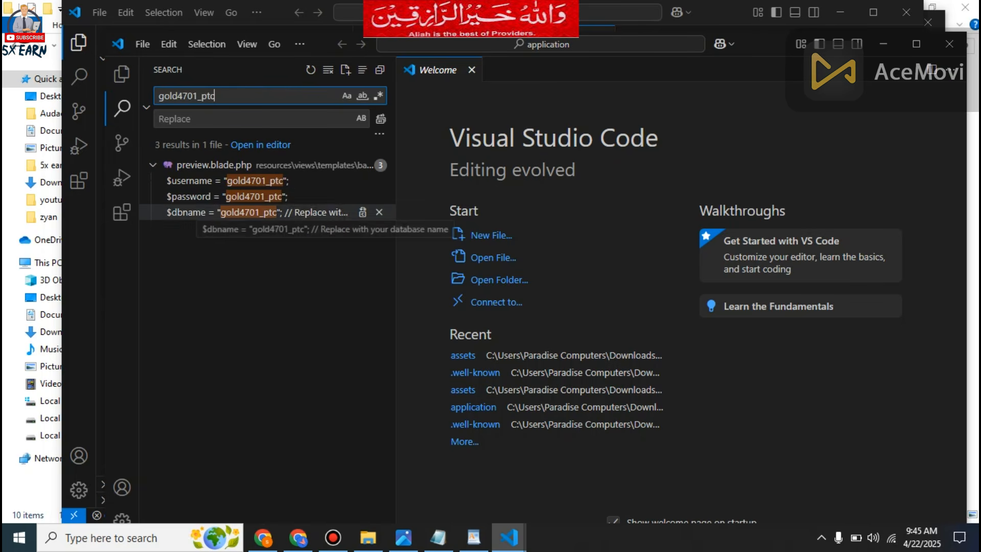
Replace all matches of the old database credential in the application code with the new MySQL database name copied from the WordPad notes.
left_click(474, 538)
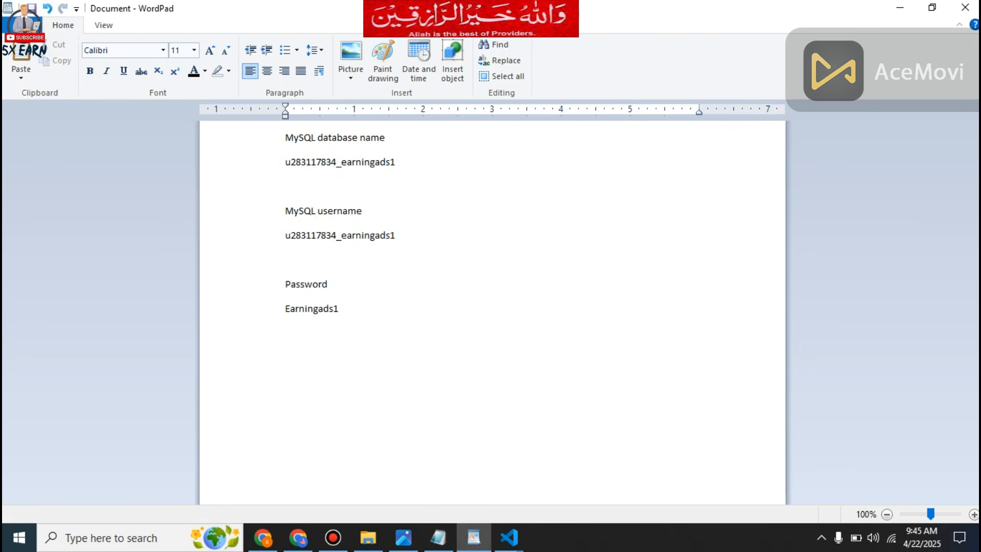
double_click(393, 162)
right_click(336, 168)
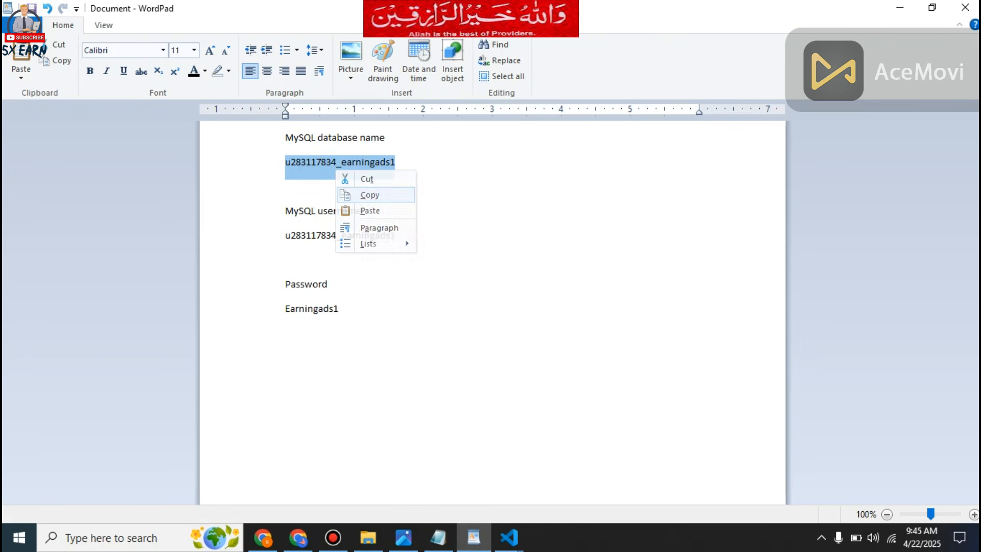
left_click(368, 193)
left_click(509, 538)
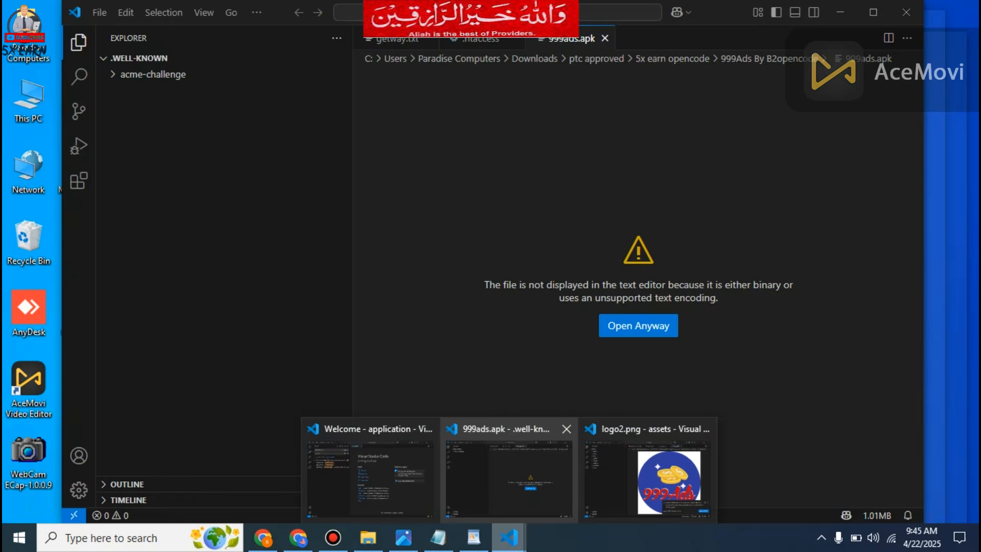
left_click(375, 472)
left_click(255, 119)
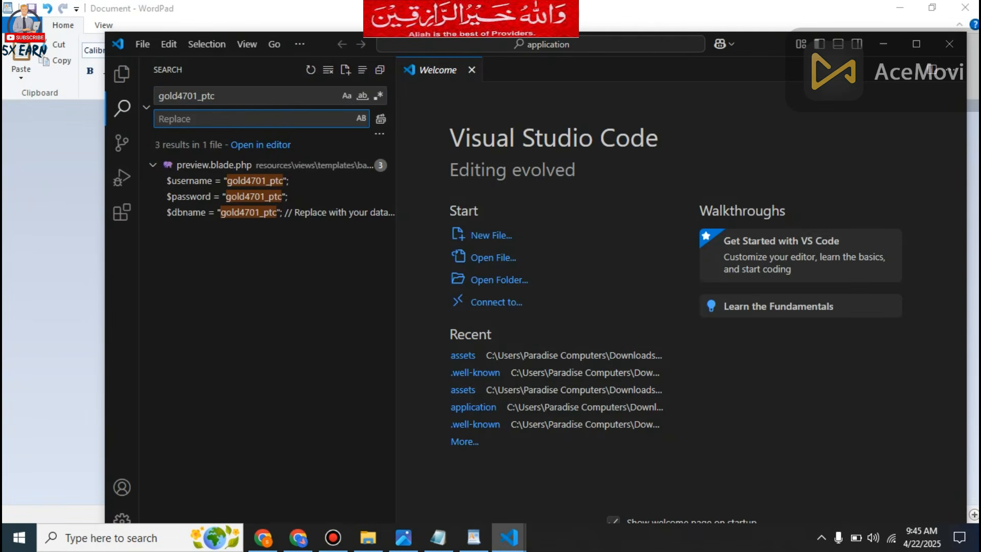
key("ctrl+v")
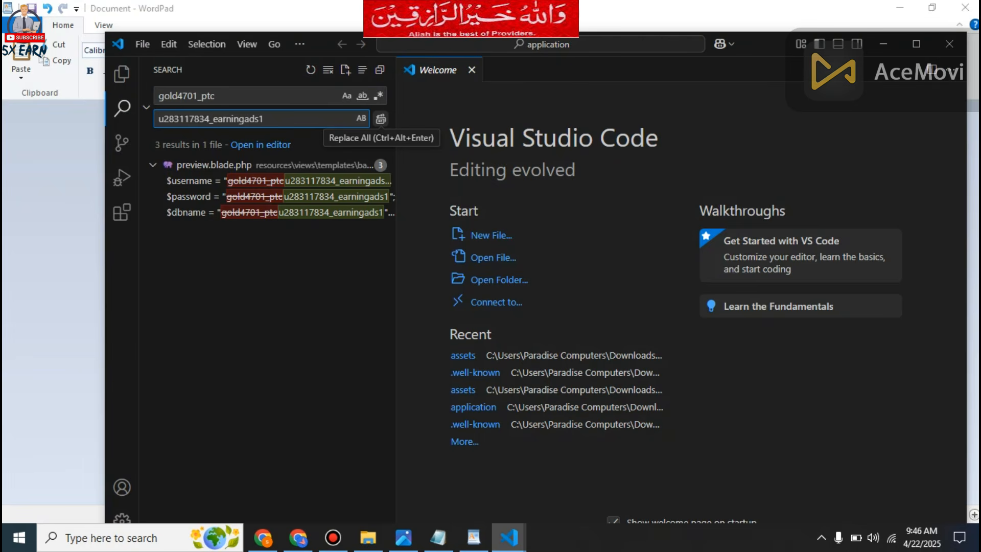
left_click(381, 119)
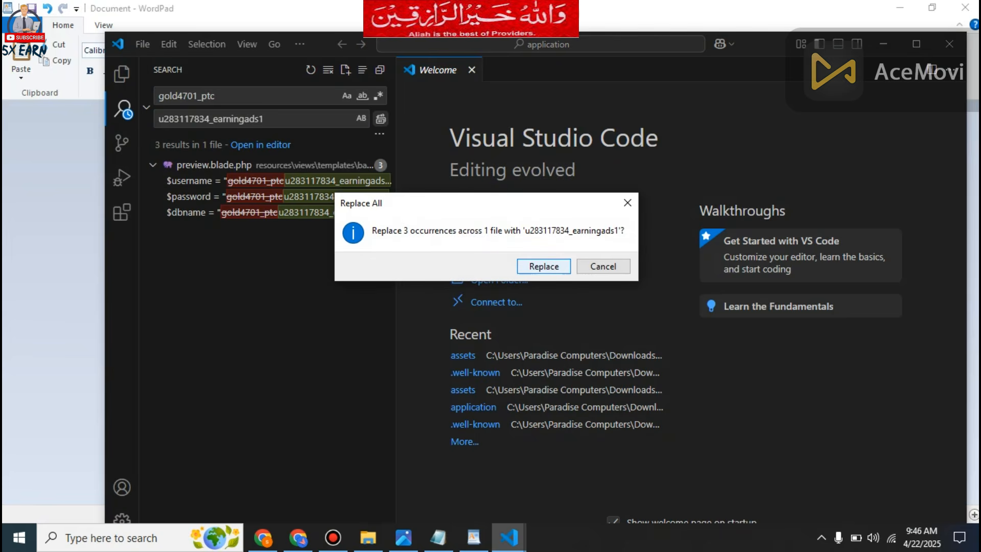
key("Return")
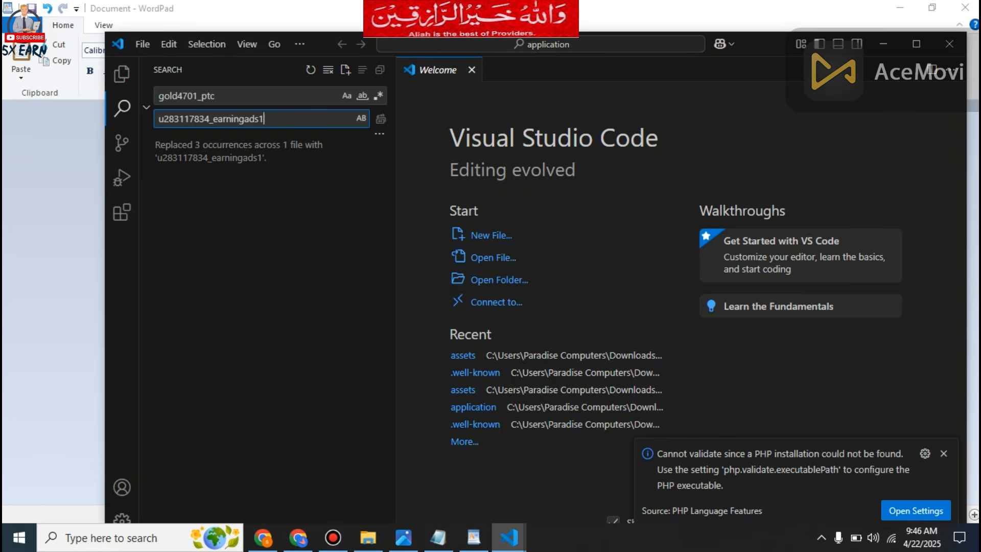
key("ctrl+b")
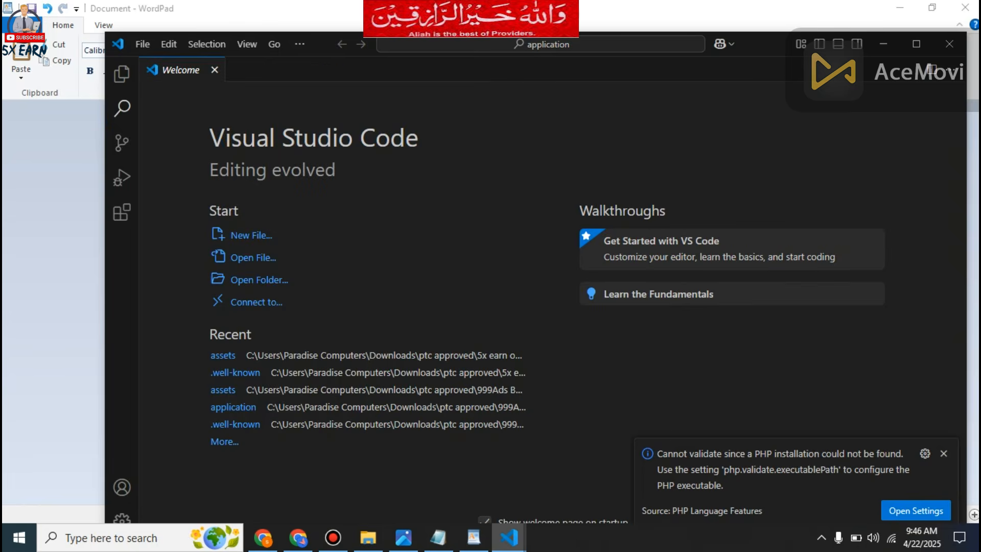
key("ctrl+shift+f")
key("BackSpace")
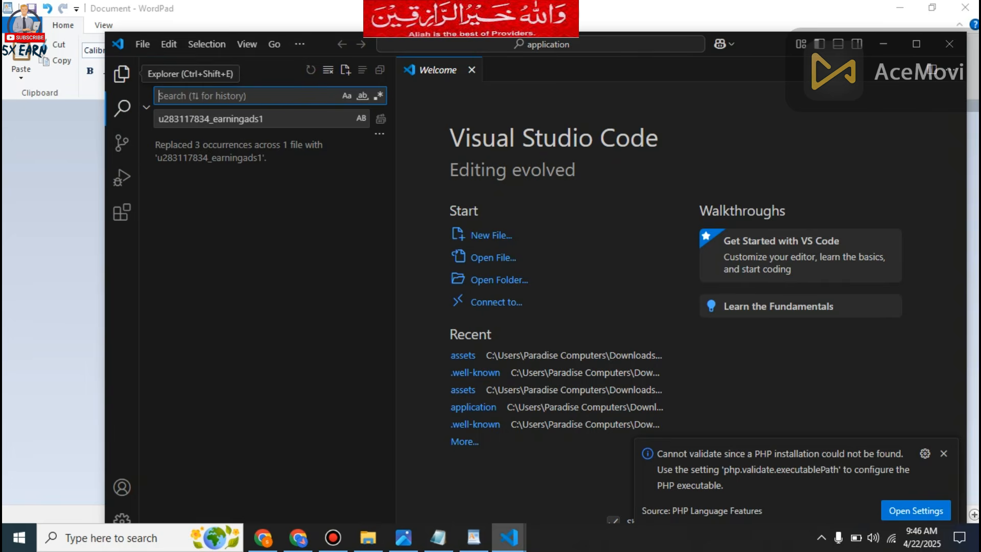
left_click(438, 538)
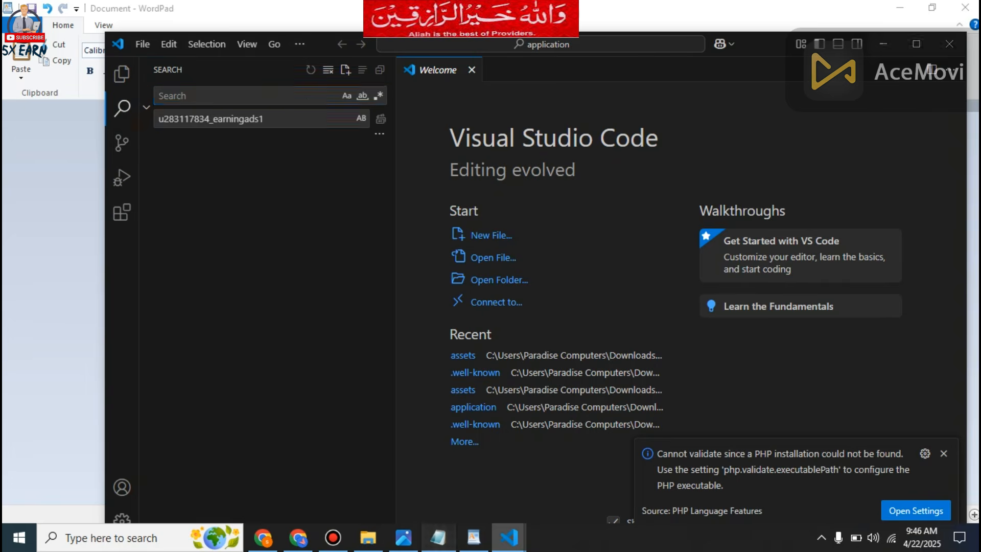
right_click(251, 231)
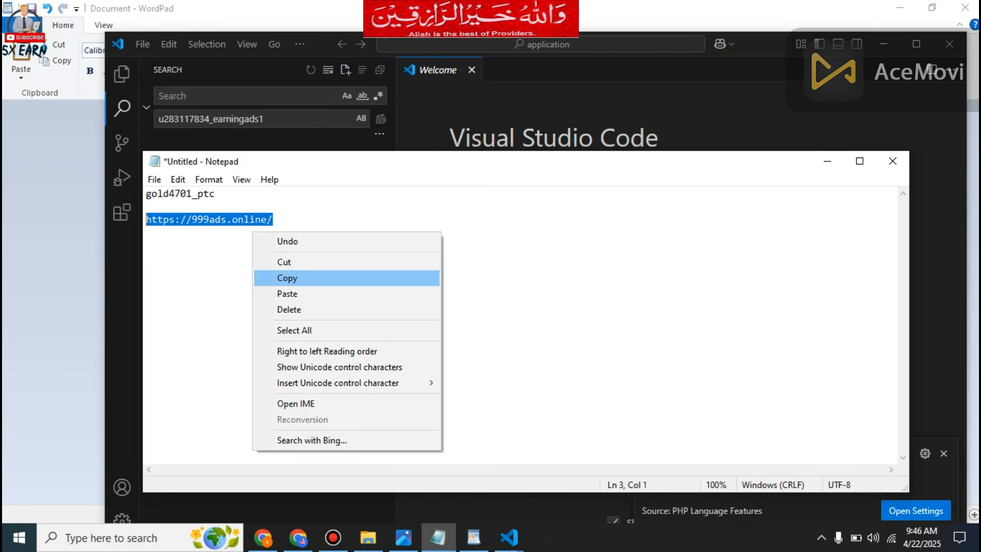
left_click(285, 276)
left_click(240, 96)
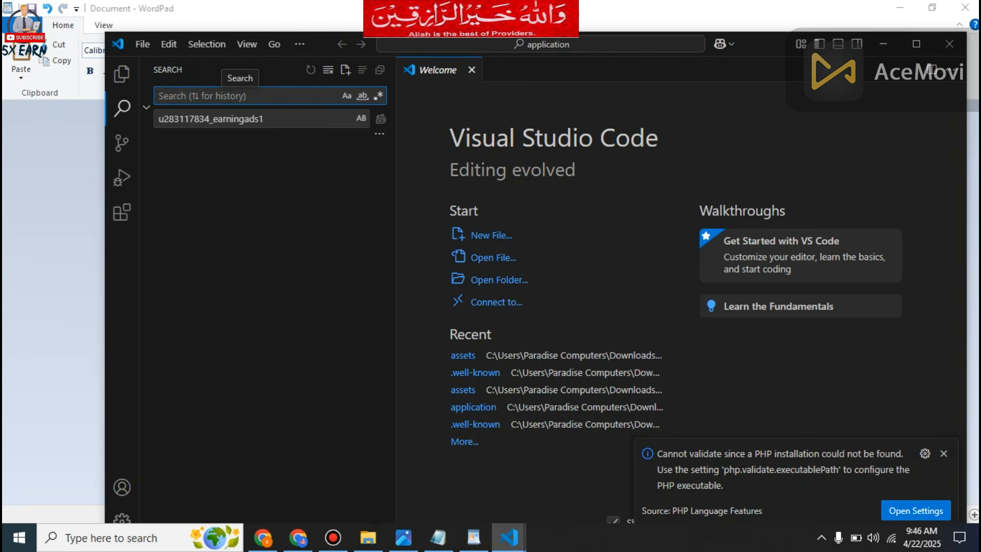
key("ctrl+v")
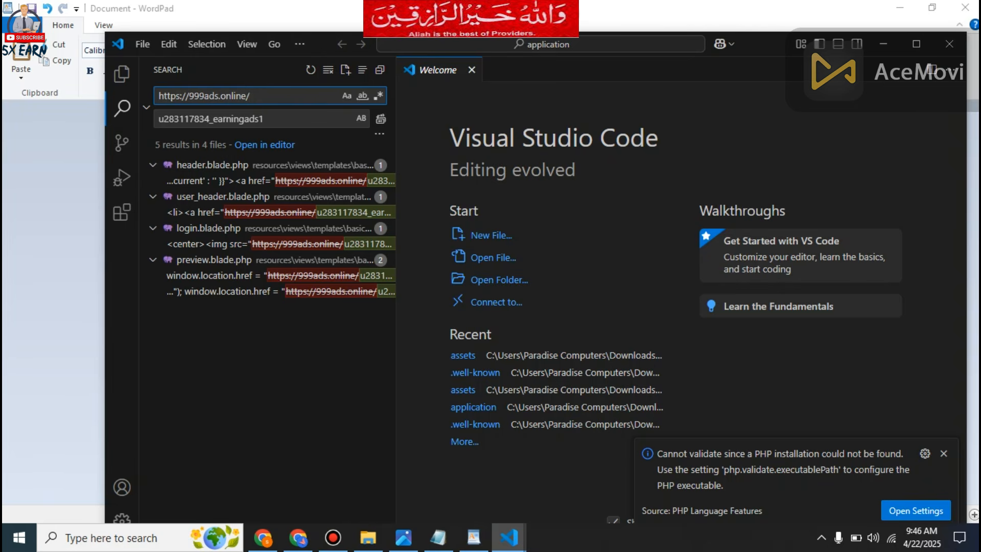
key("Tab")
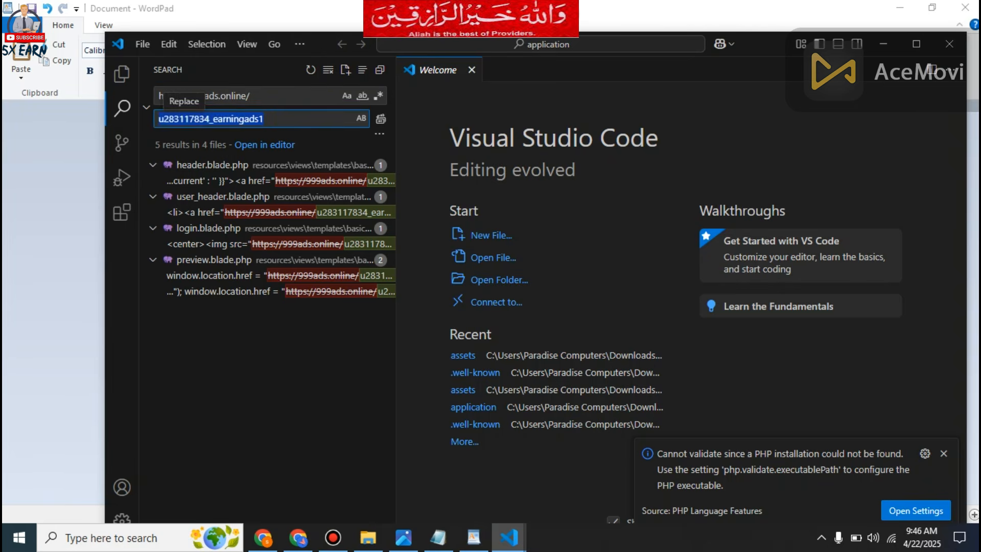
left_click(264, 537)
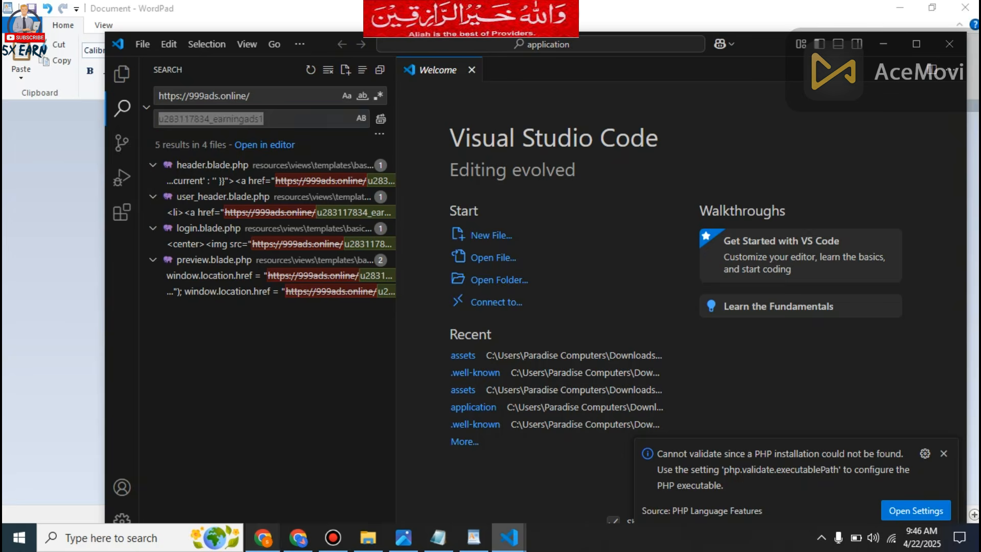
left_click(290, 15)
right_click(171, 46)
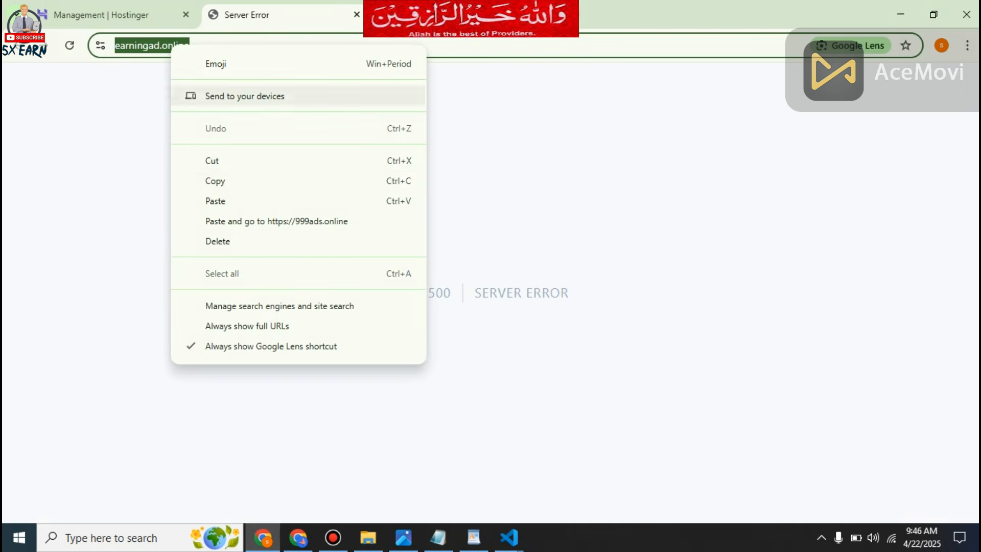
left_click(215, 181)
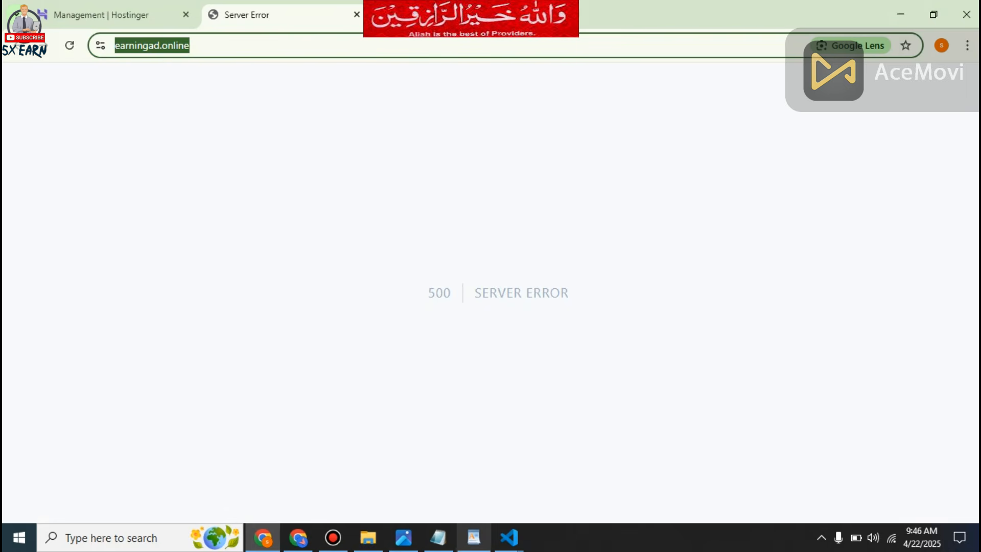
mouse_move(508, 537)
left_click(370, 477)
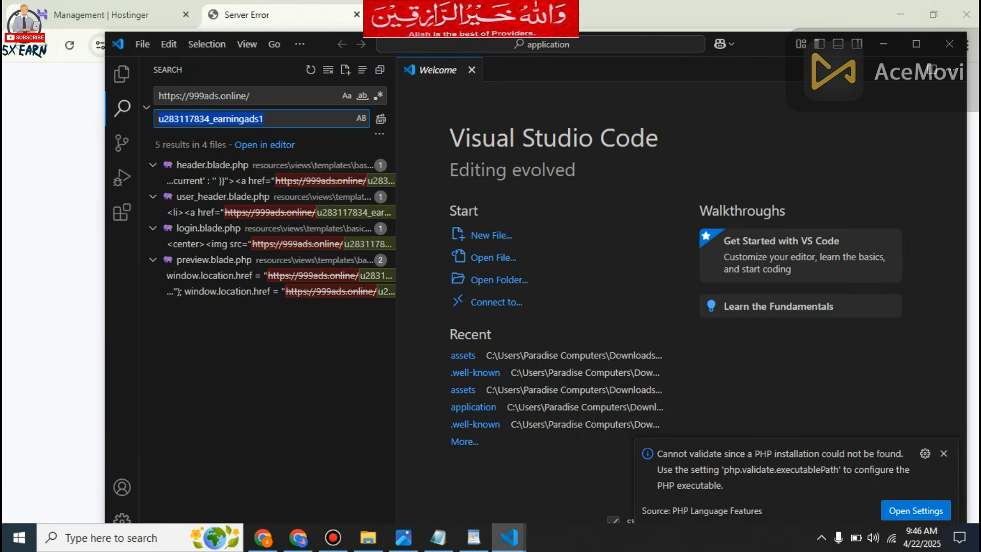
key("ctrl+v")
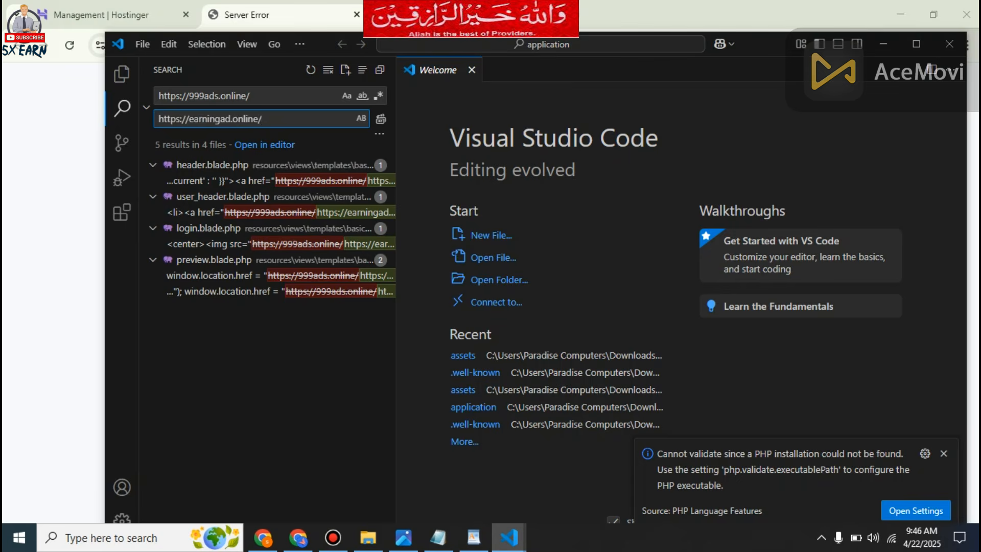
left_click(380, 118)
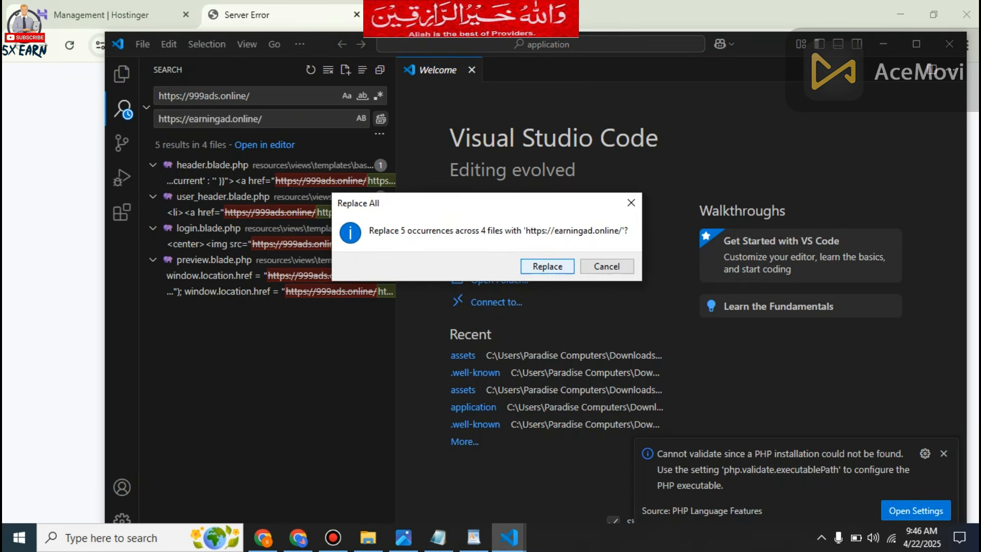
key("Return")
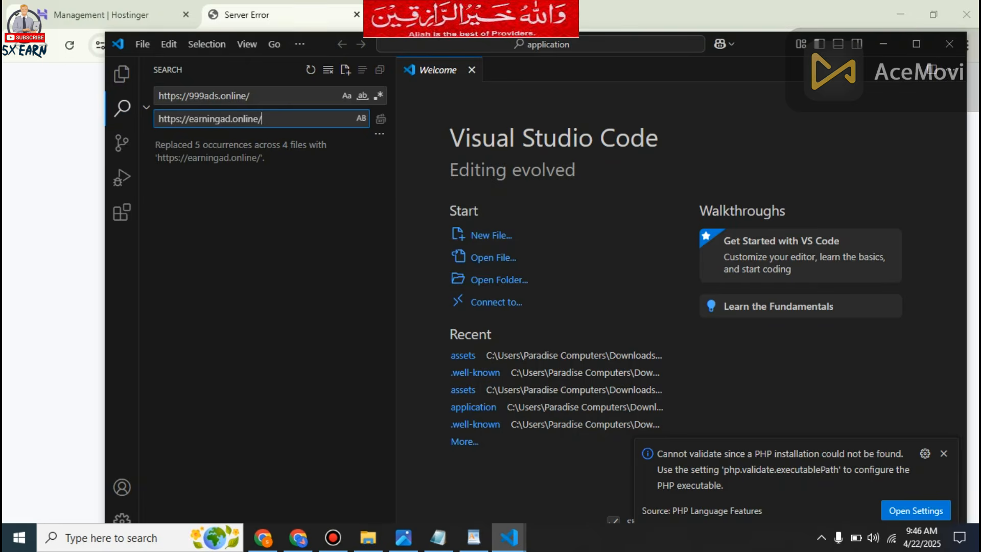
Compress all items of the 999Ads By B2opencode folder in File Explorer into a ZIP archive named 999Ads Byearningad.zip.
left_click(263, 538)
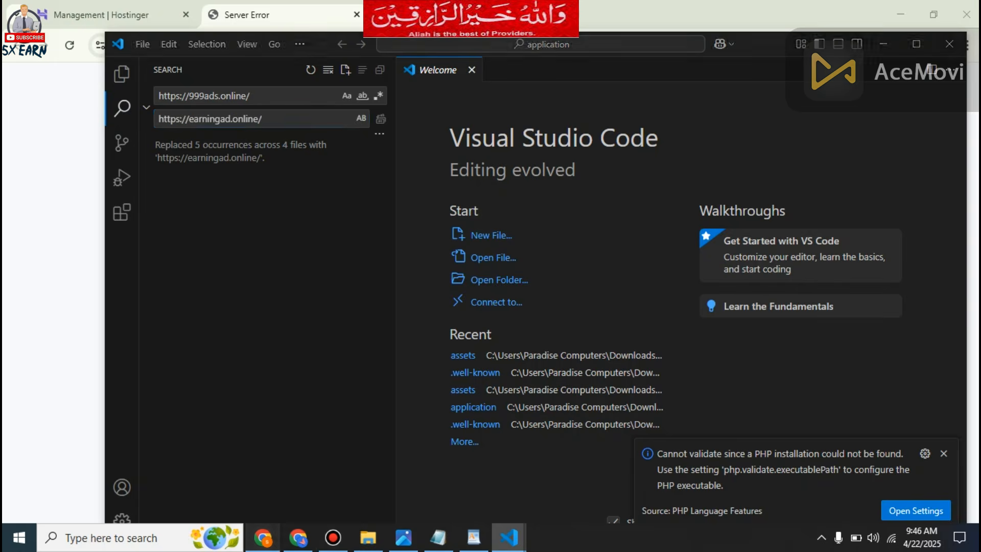
left_click(368, 537)
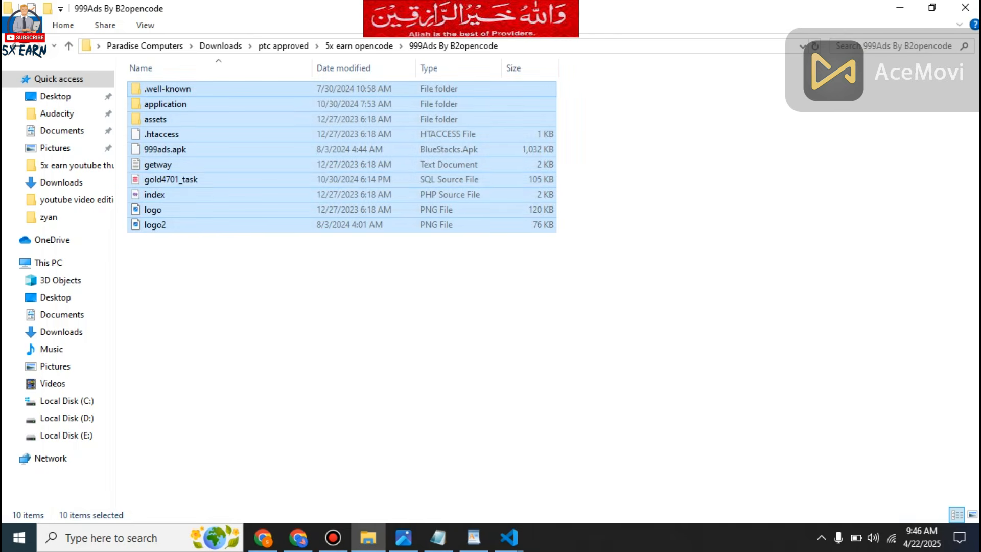
right_click(173, 186)
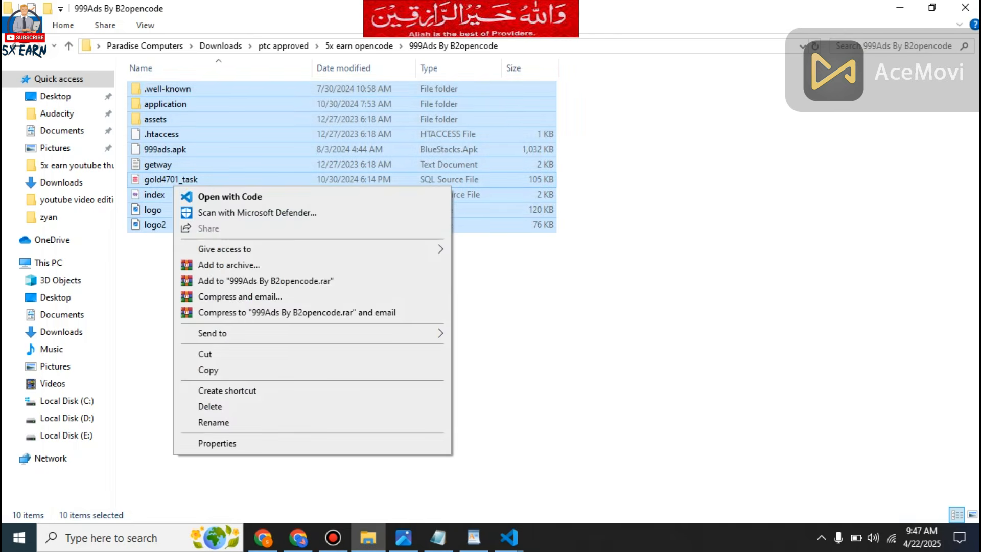
left_click(229, 265)
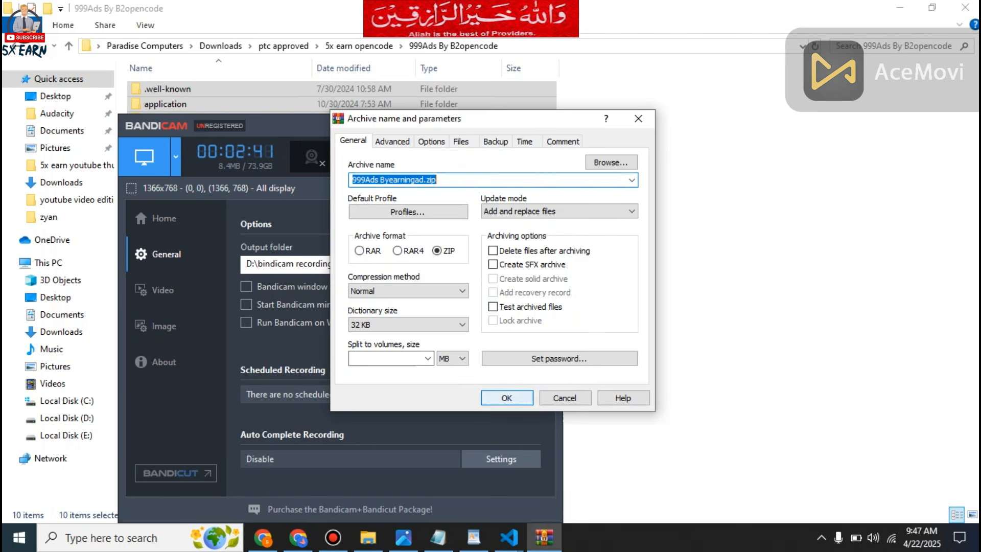
key("Return")
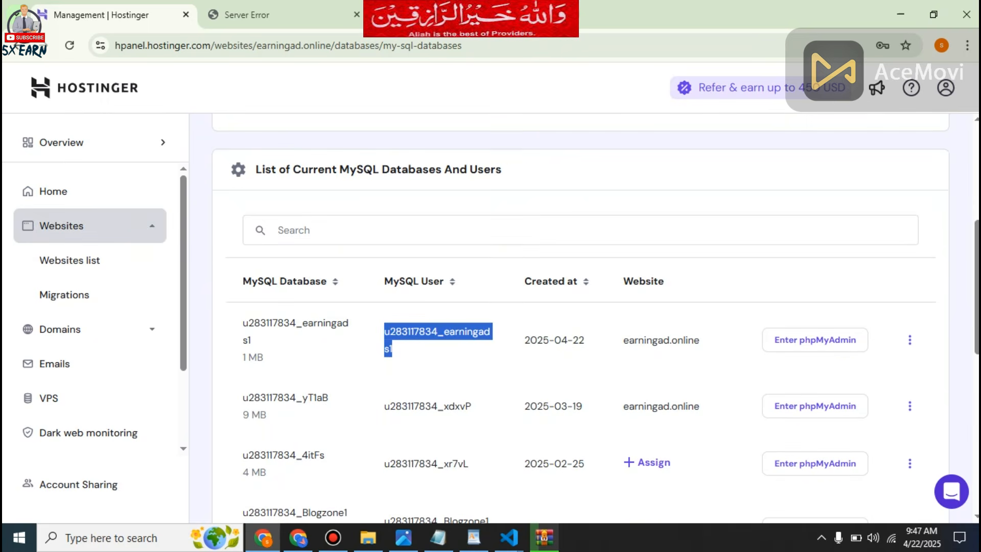
Open the file manager of earningad.online from Hostinger's websites list in Chrome.
left_click(90, 226)
left_click(89, 225)
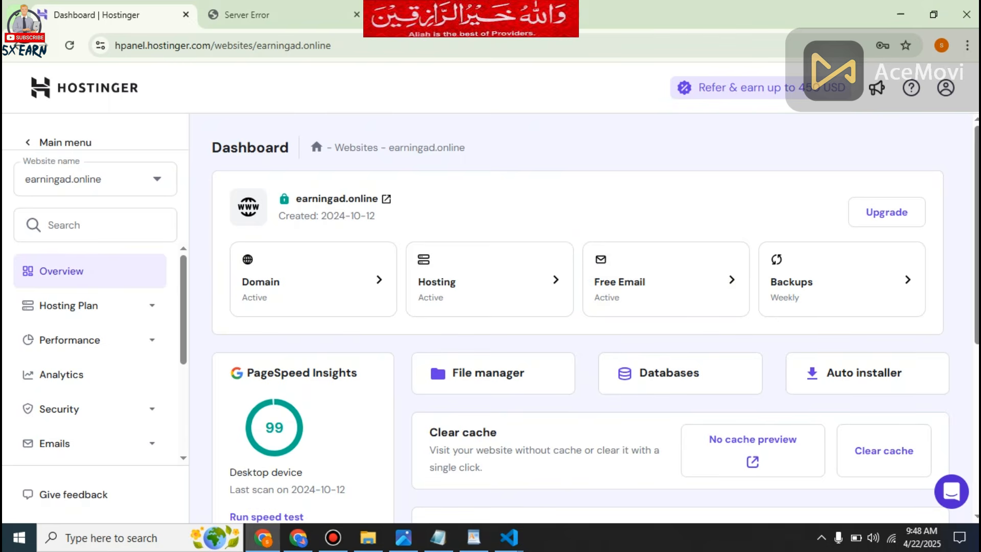
left_click(468, 372)
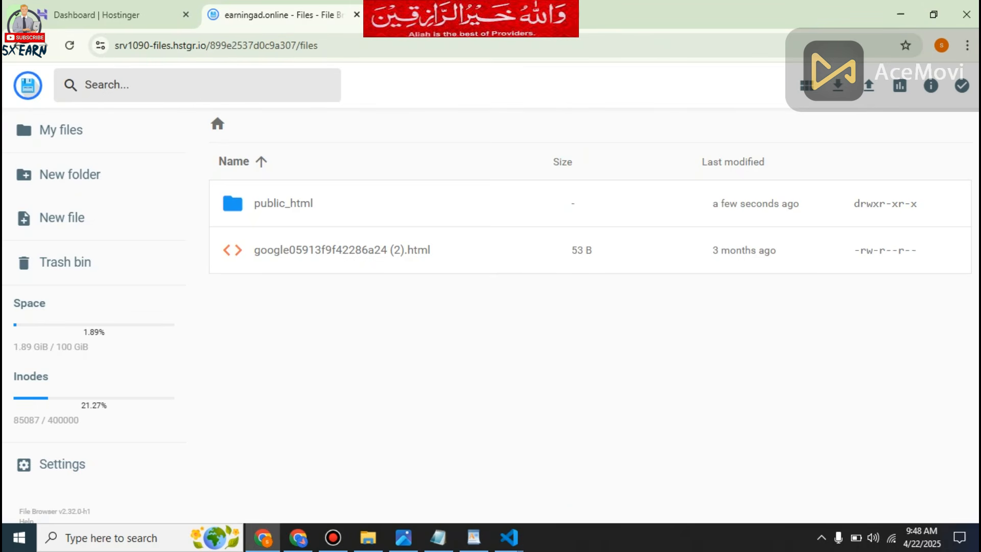
Upload the archive 999Ads Byearningad.zip into the site's public_html folder.
double_click(283, 203)
left_click(869, 86)
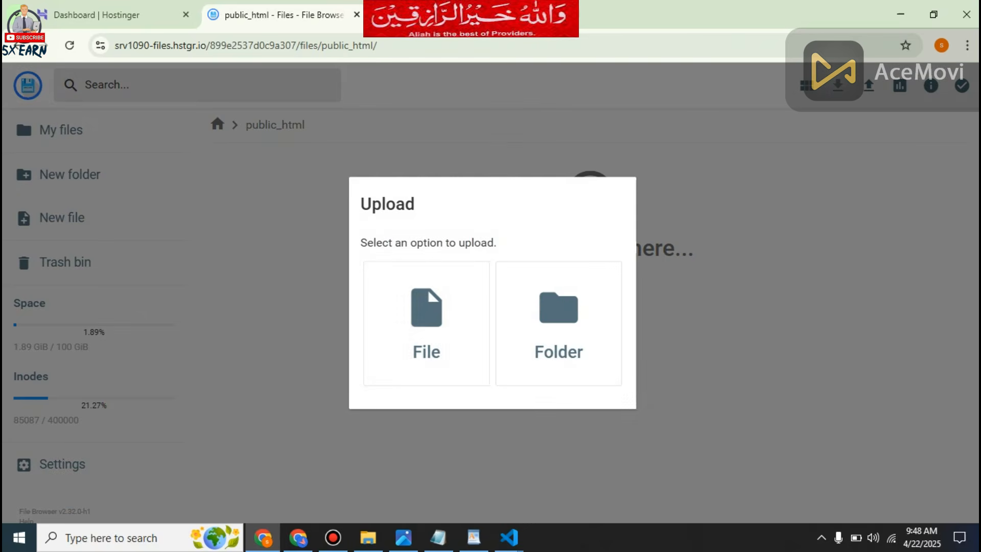
left_click(426, 323)
left_click(188, 160)
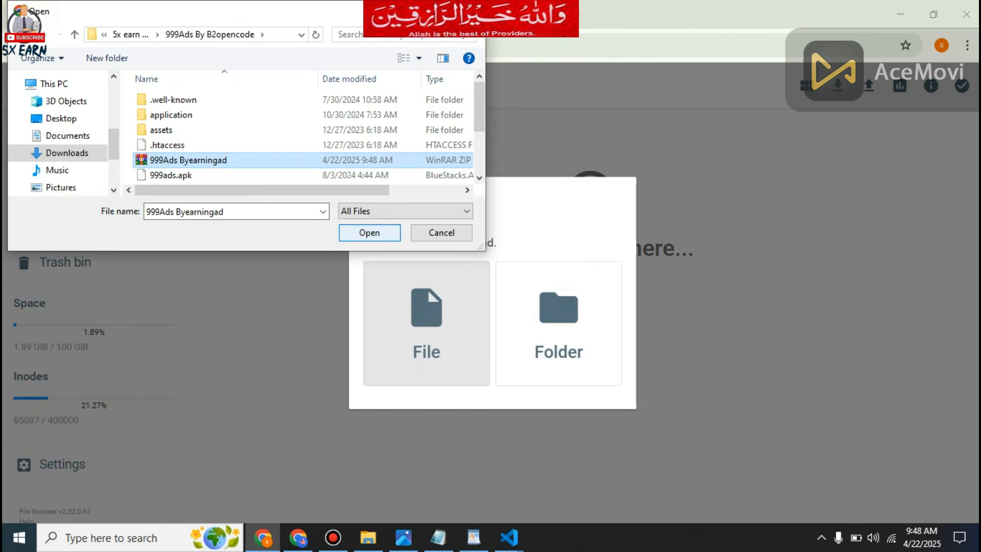
left_click(369, 233)
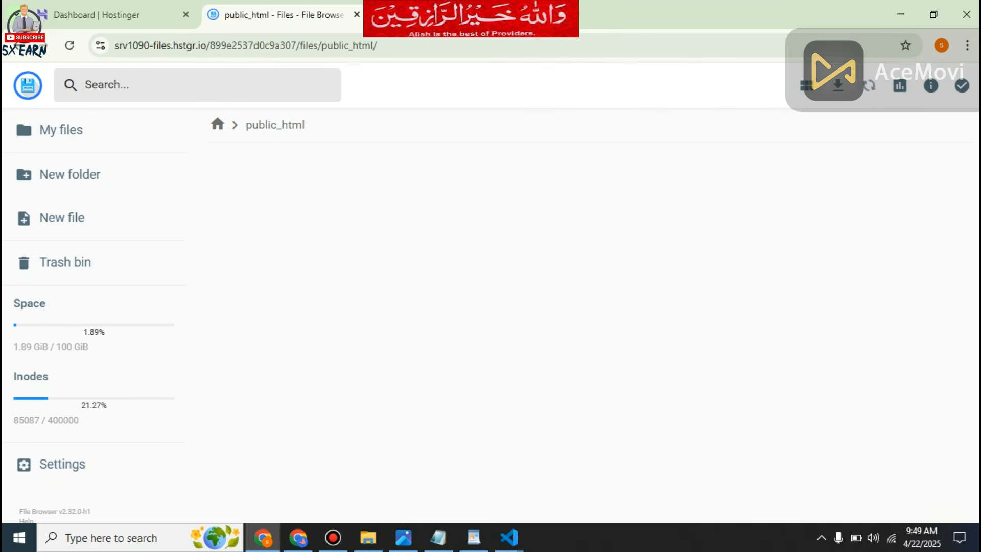
Extract 999Ads Byearningad.zip within public_html, using / as the folder name.
right_click(295, 200)
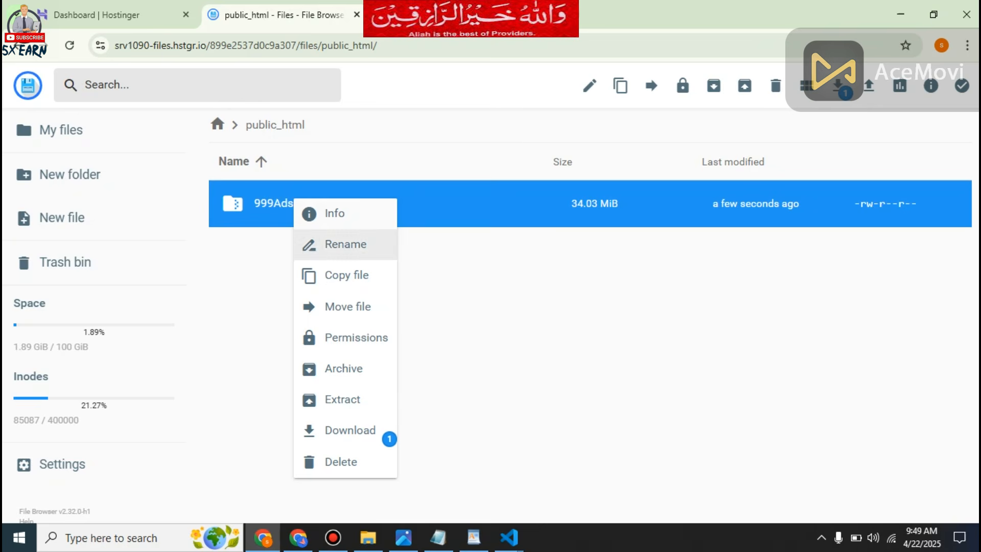
left_click(343, 399)
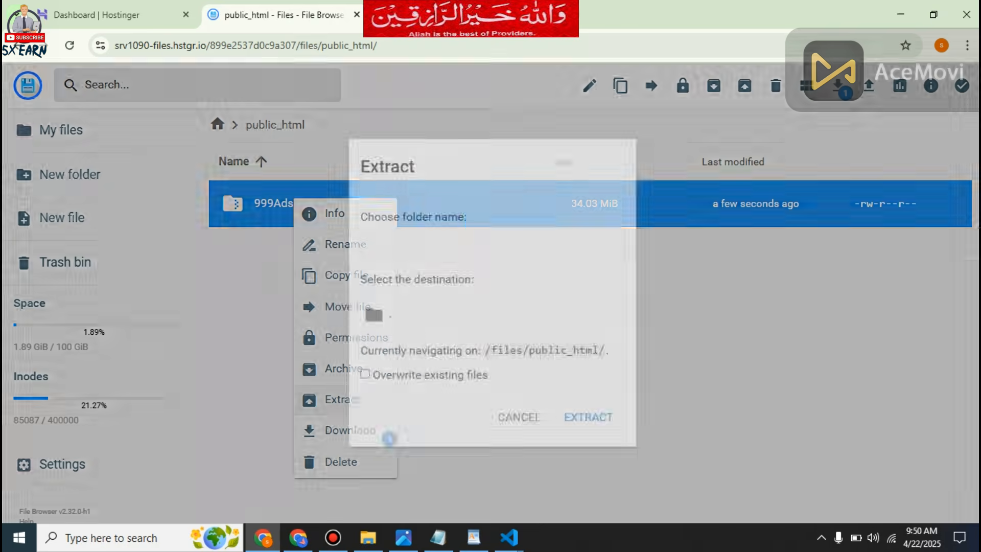
type("/")
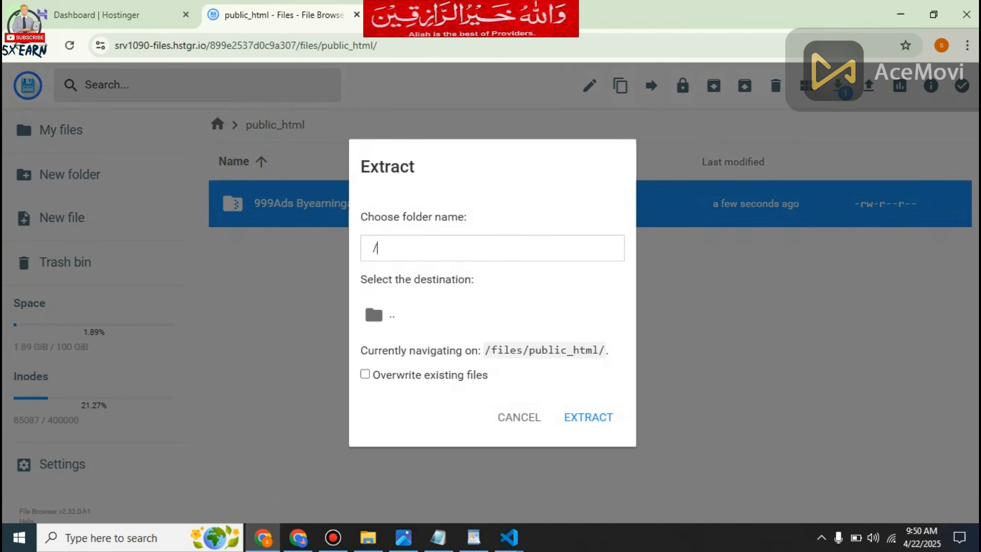
key("Return")
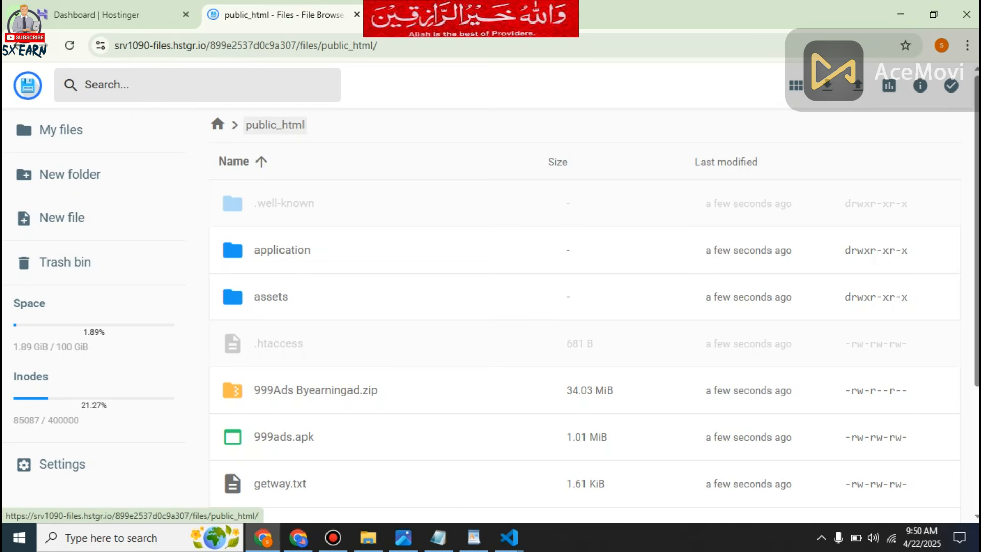
Reopen the public_html folder and delete the archive 999Ads Byearningad.zip from it.
left_click(217, 125)
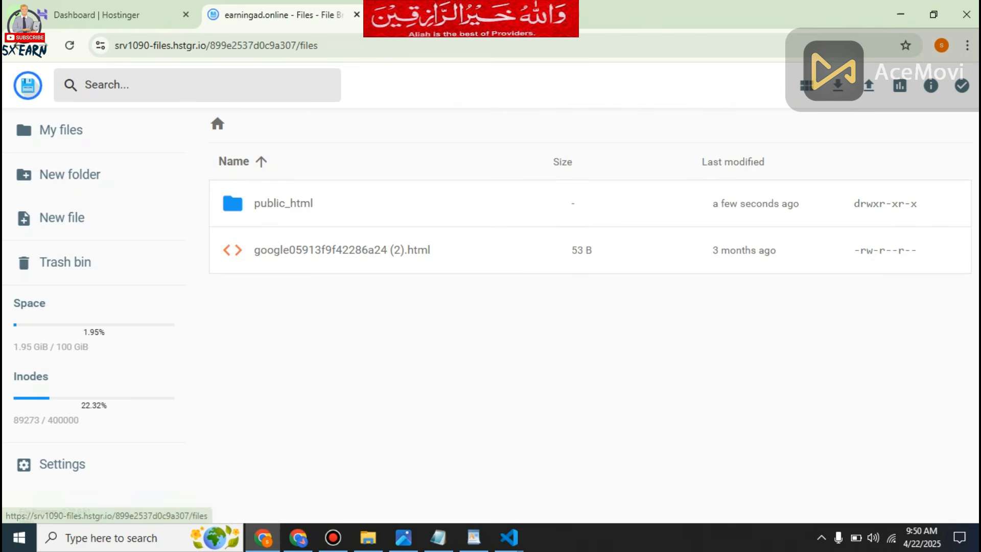
double_click(283, 203)
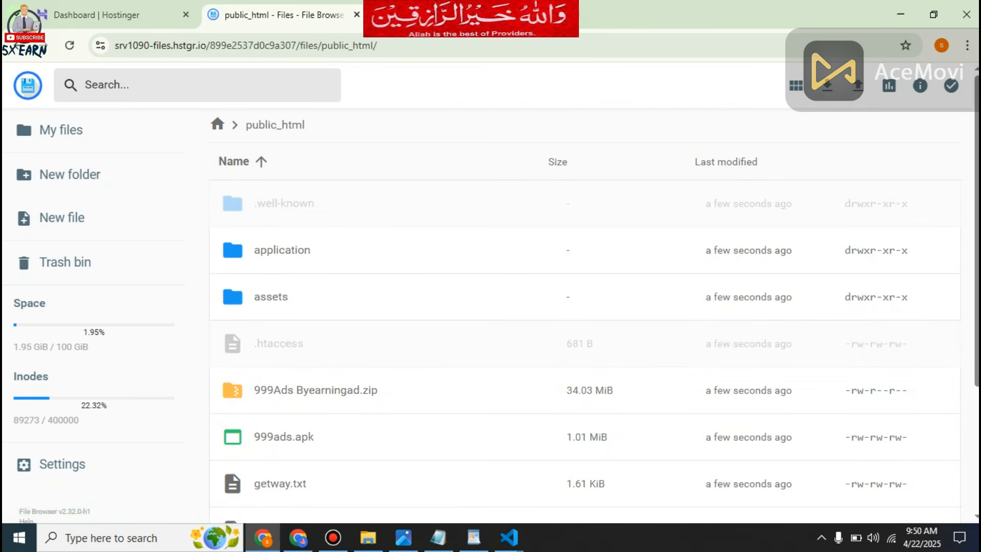
left_click(315, 390)
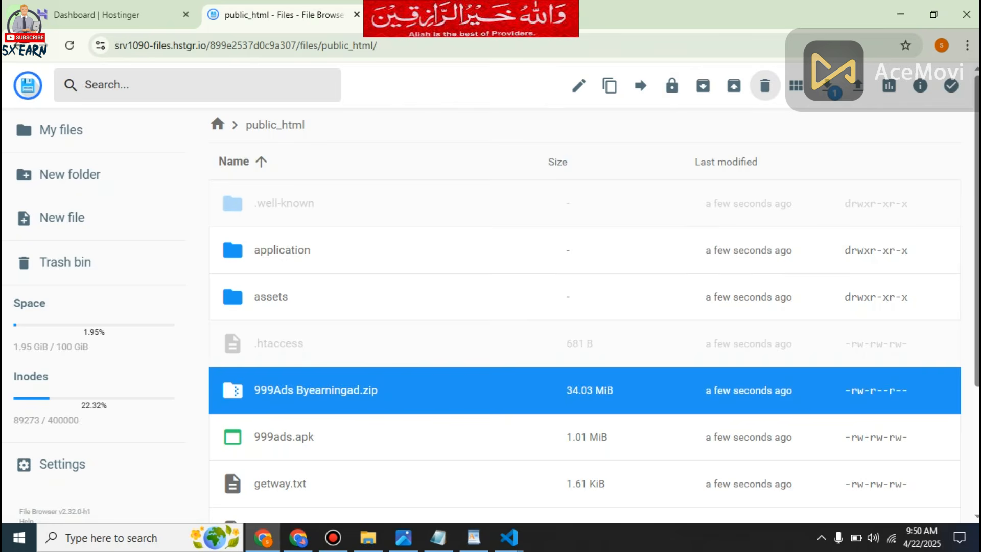
left_click(765, 85)
left_click(593, 323)
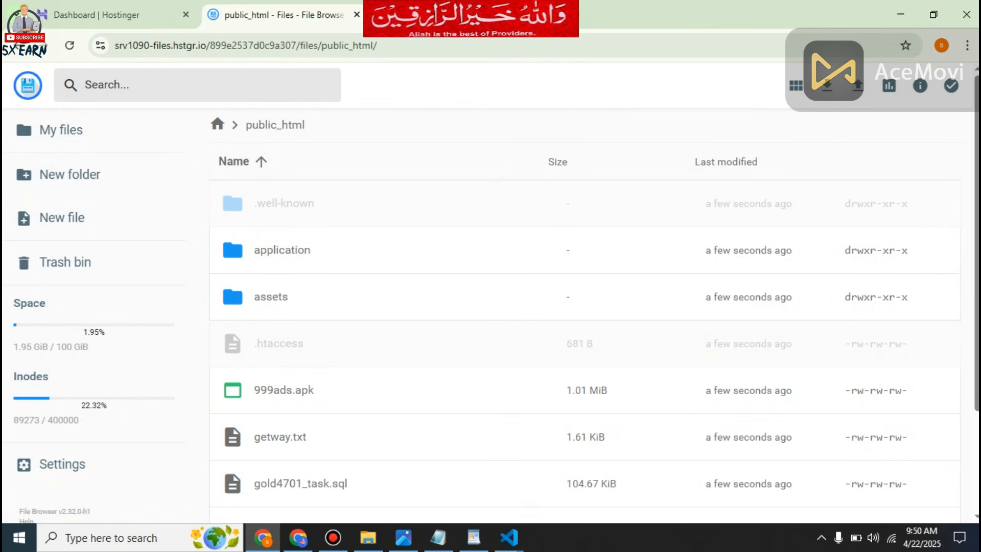
Open the .env file in the application folder of public_html for editing.
double_click(282, 250)
scroll(585, 316, "down", 4)
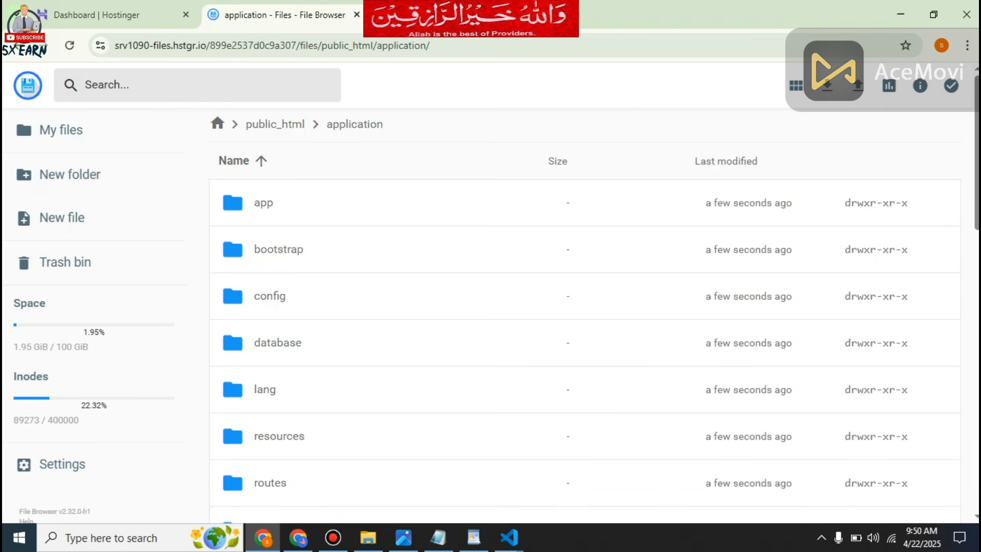
double_click(264, 430)
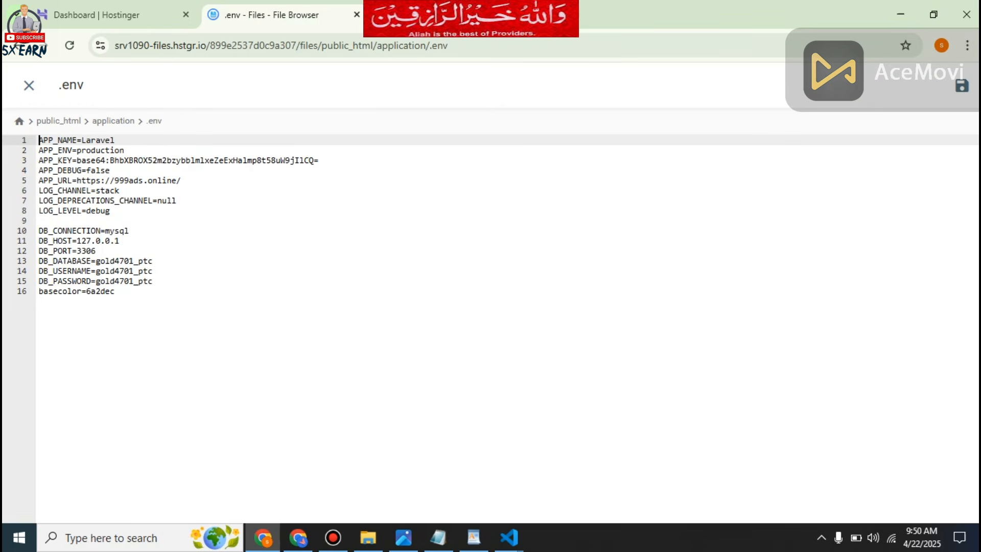
Set DB_DATABASE in the .env file to the MySQL database name copied from the WordPad notes.
left_click(474, 537)
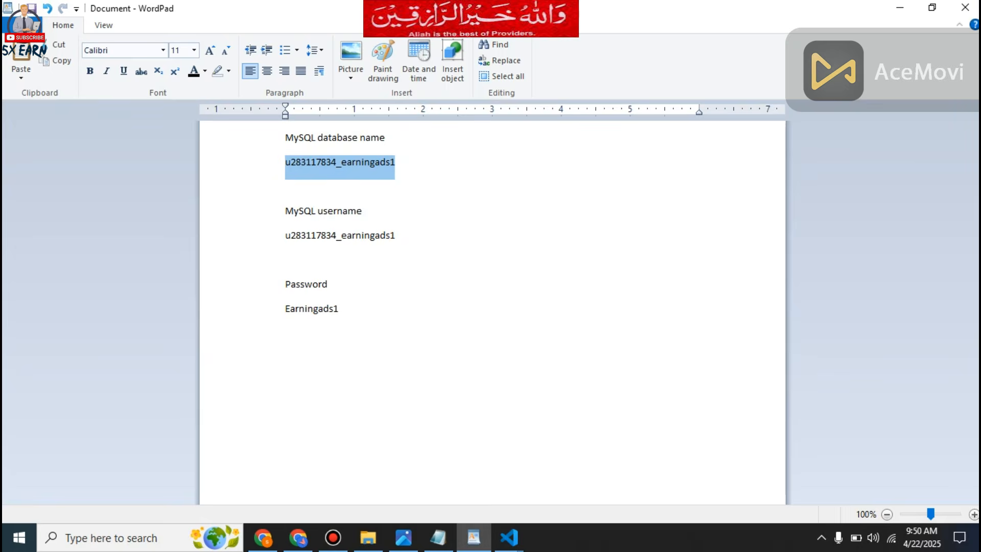
right_click(349, 162)
left_click(383, 187)
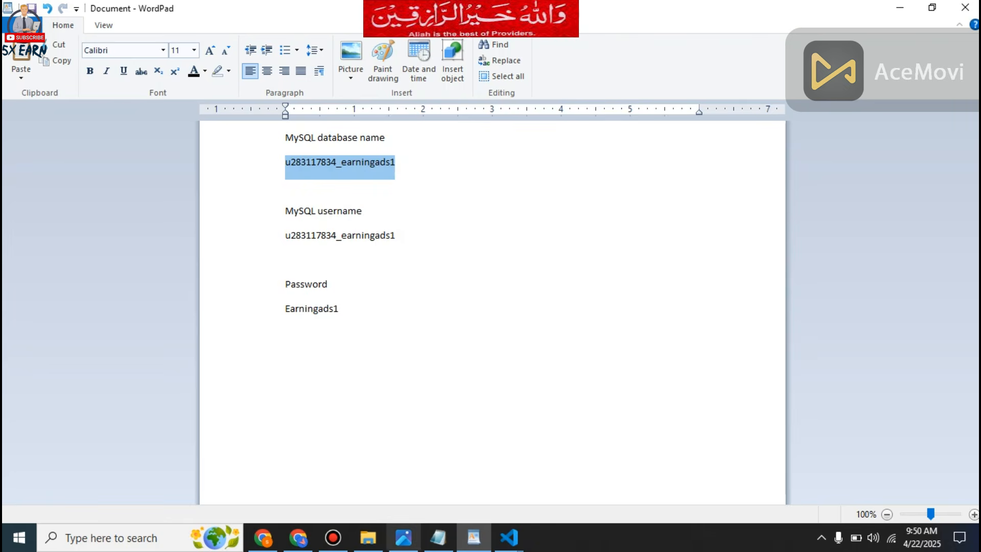
left_click(263, 537)
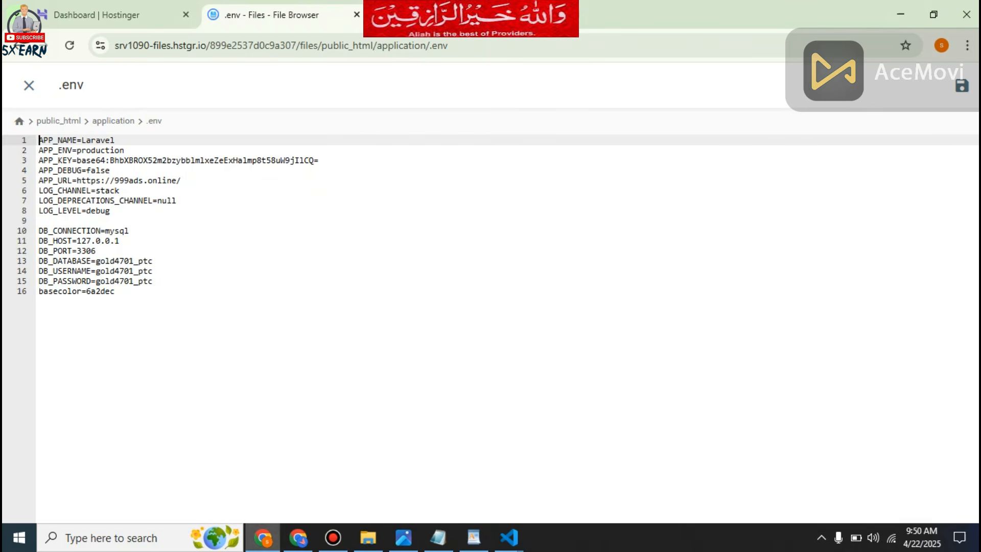
left_click(101, 261)
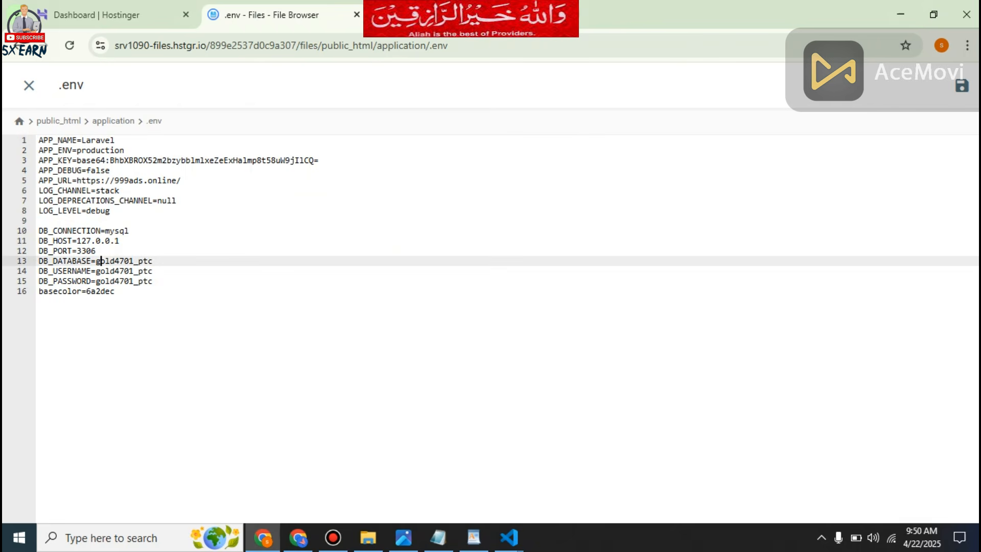
left_click_drag(95, 261, 154, 261)
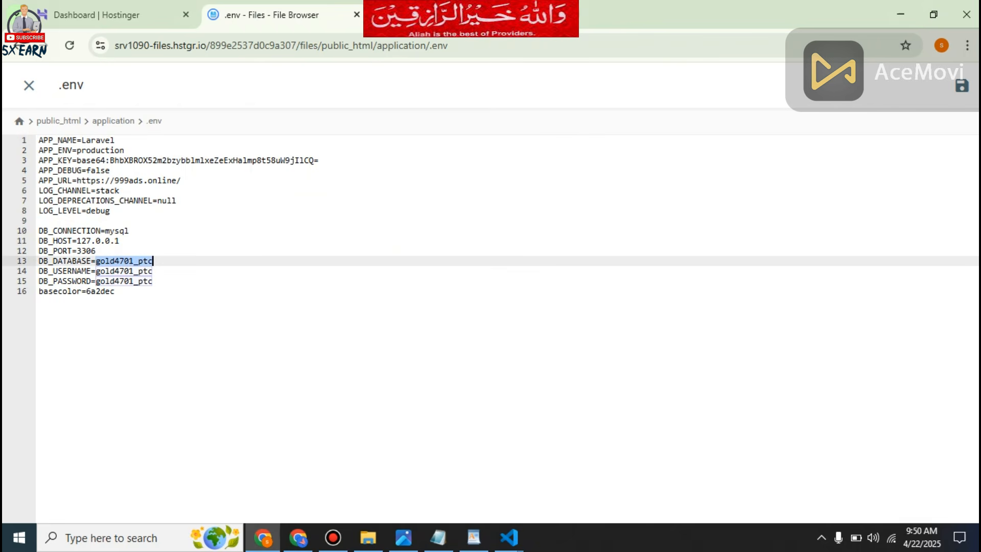
key("ctrl+v")
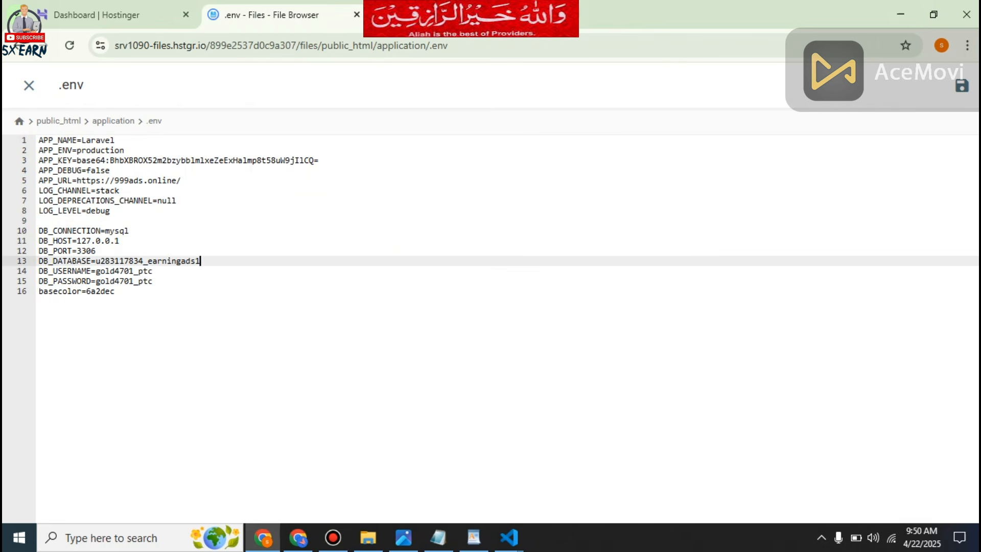
Set DB_USERNAME in the .env file to the MySQL username copied from the WordPad notes.
left_click(474, 538)
double_click(340, 236)
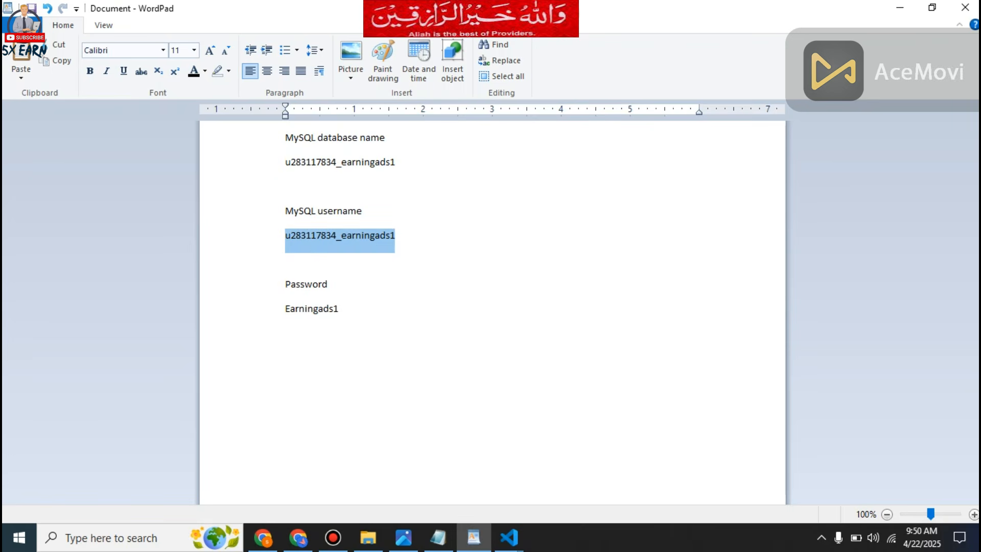
right_click(319, 236)
left_click(347, 258)
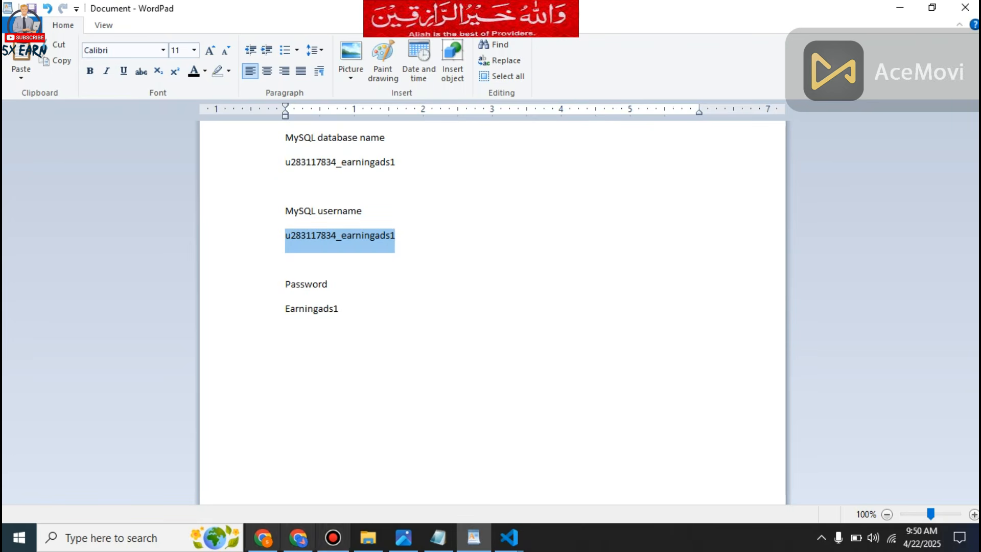
left_click(264, 538)
left_click_drag(95, 271, 152, 270)
right_click(137, 271)
left_click(153, 264)
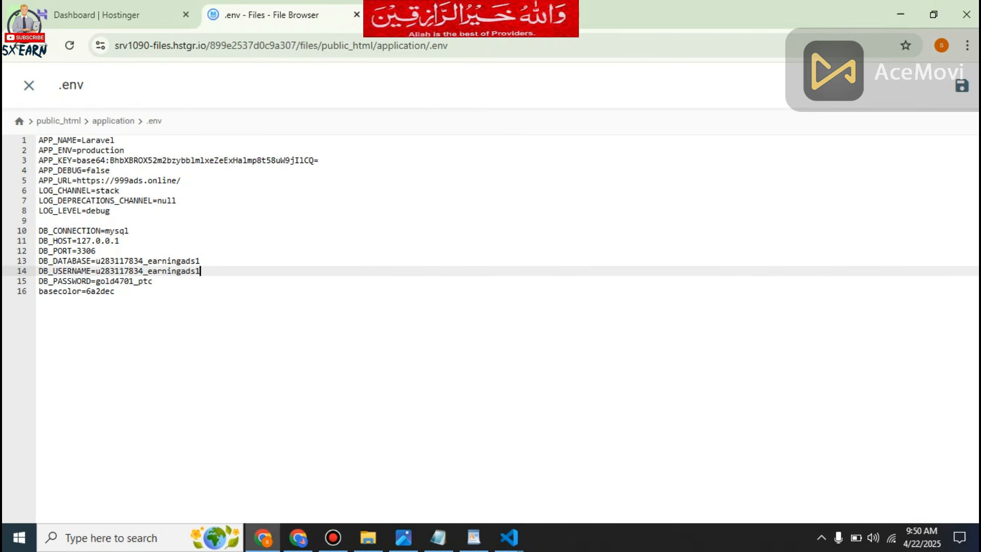
Set DB_PASSWORD in the .env file to the database password copied from the WordPad notes and save the file.
left_click(474, 538)
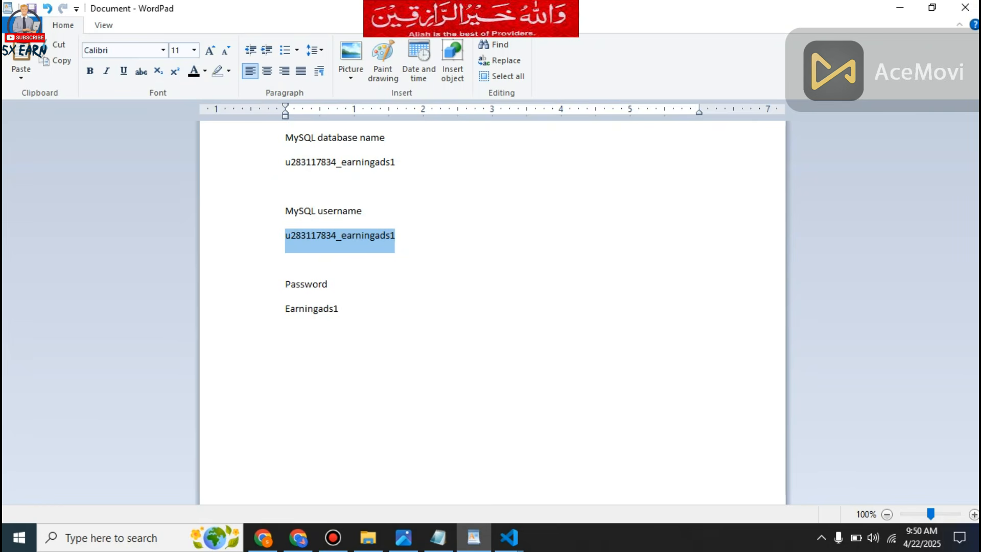
left_click_drag(339, 309, 285, 308)
right_click(295, 312)
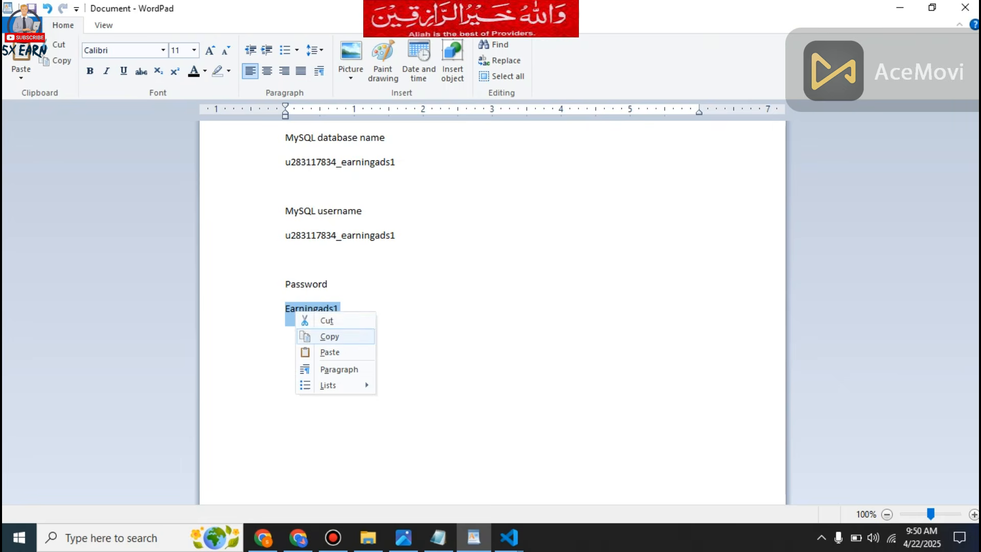
left_click(329, 336)
left_click(263, 538)
left_click(153, 281)
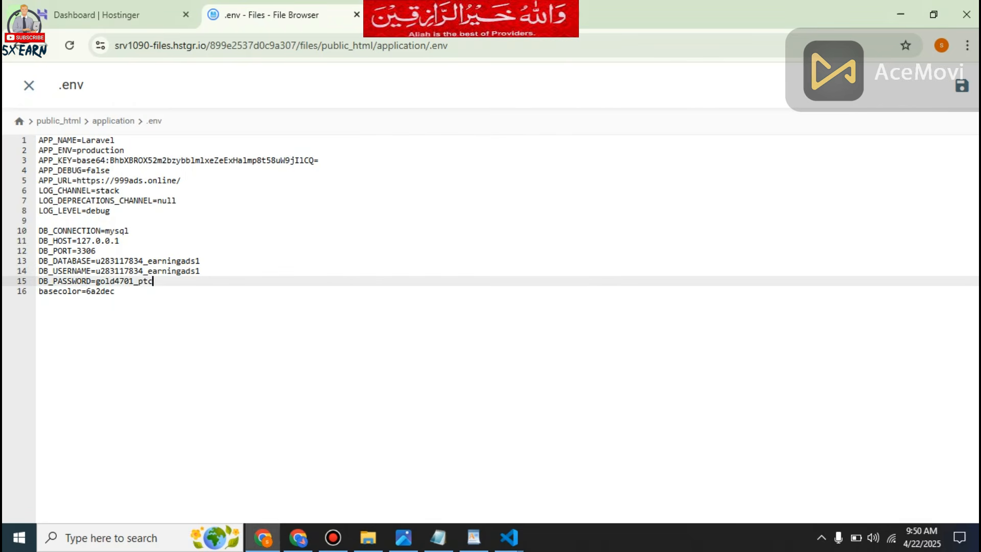
left_click_drag(154, 281, 96, 281)
right_click(96, 281)
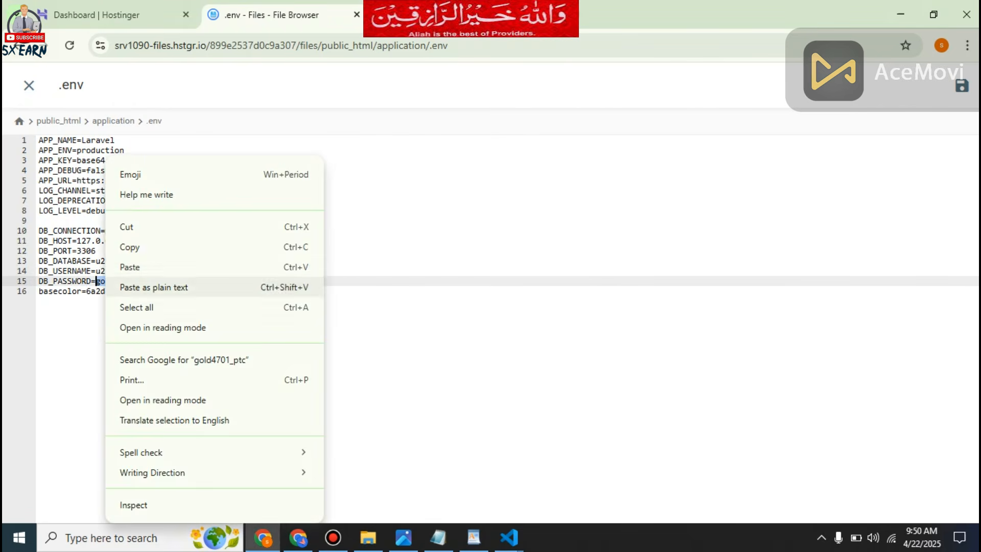
left_click(130, 267)
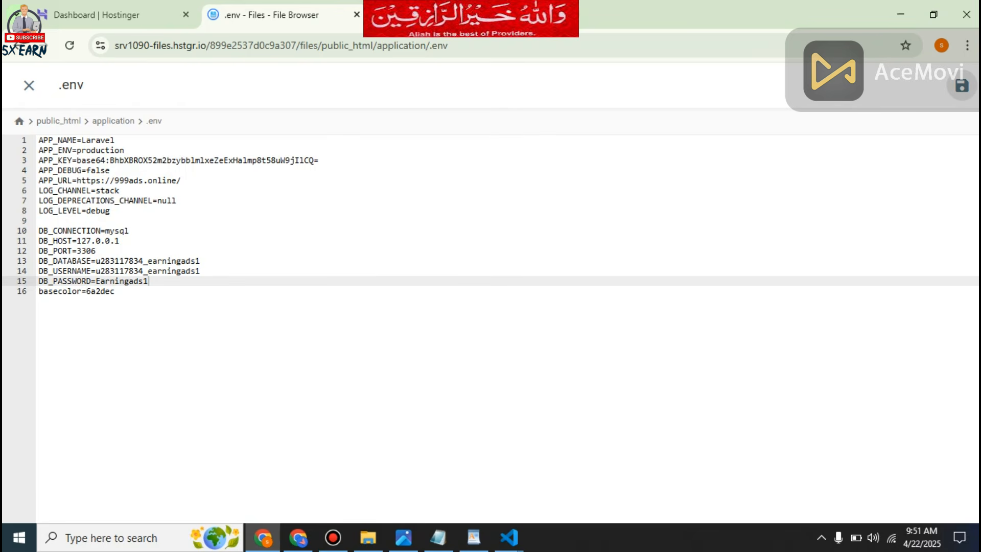
left_click(961, 85)
Replace the APP_URL value in the .env file with the address copied from the open earningad.online page, and save the file.
left_click(182, 180)
left_click(440, 16)
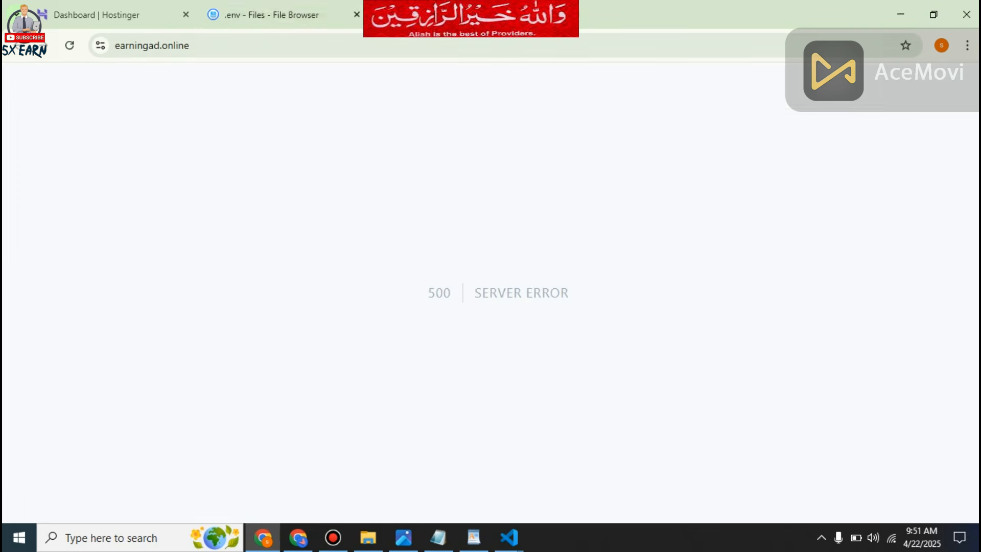
left_click(164, 45)
right_click(164, 47)
left_click(207, 180)
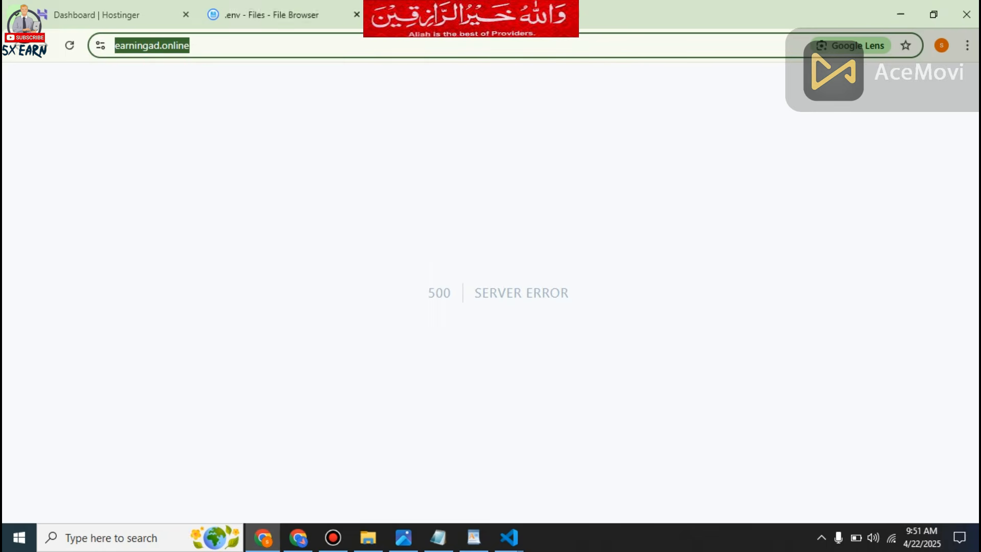
left_click(272, 15)
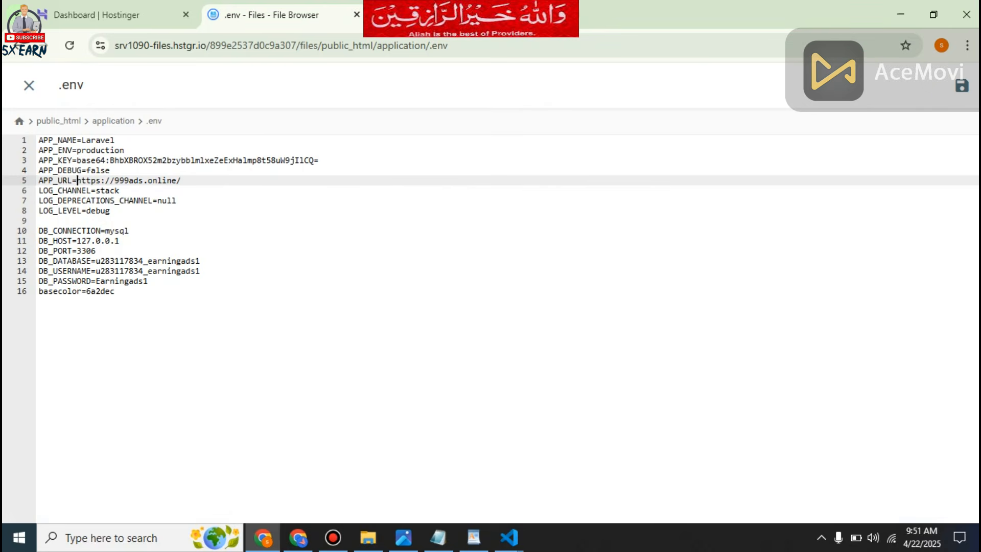
left_click_drag(77, 180, 182, 180)
right_click(179, 180)
left_click(204, 266)
left_click(962, 86)
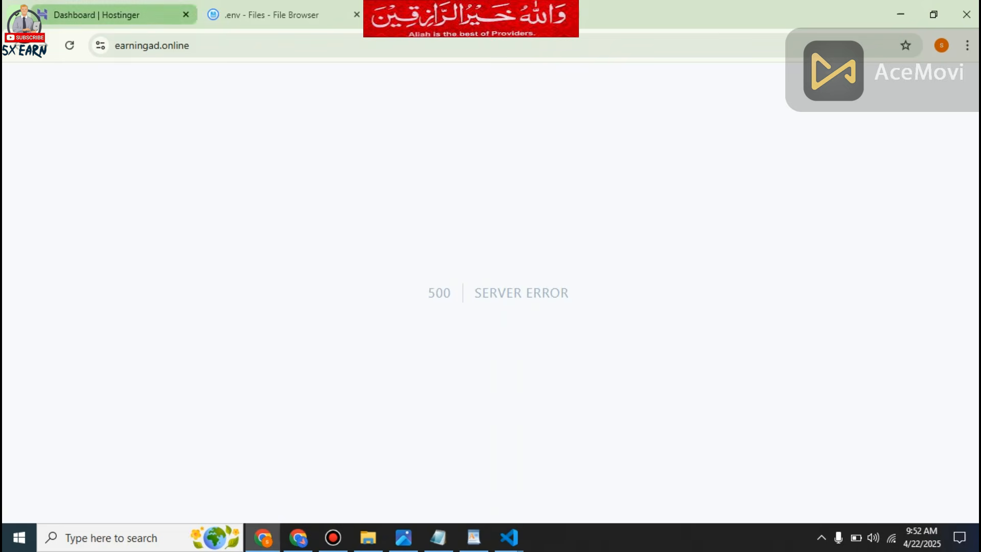
Open phpMyAdmin for the earningads1 database from the MySQL database list of earningad.online in Hostinger.
left_click(97, 14)
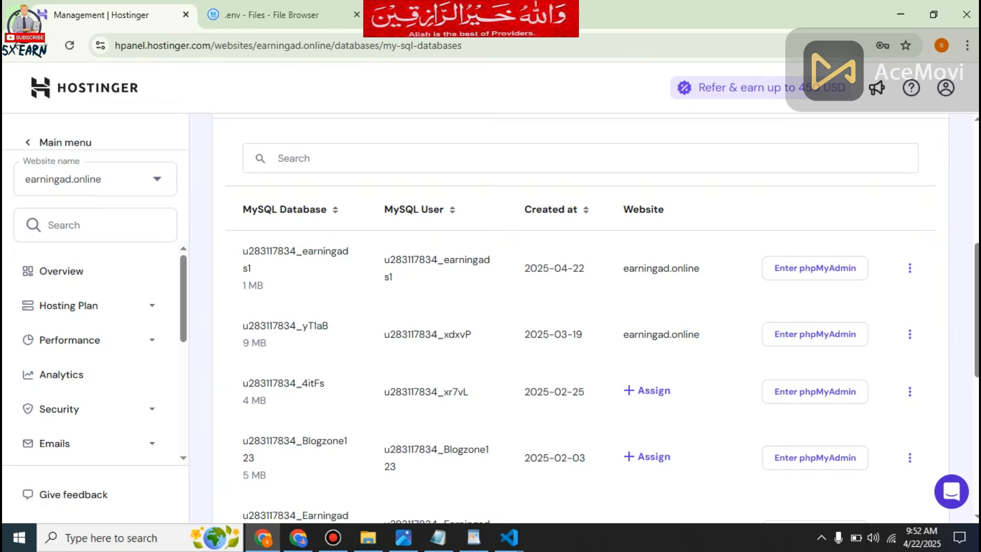
left_click(815, 272)
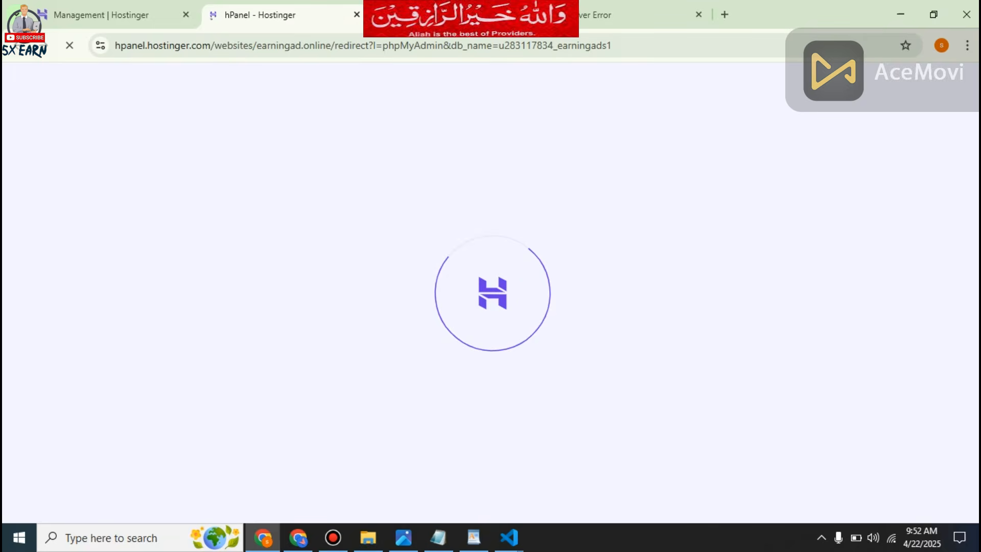
left_click(101, 15)
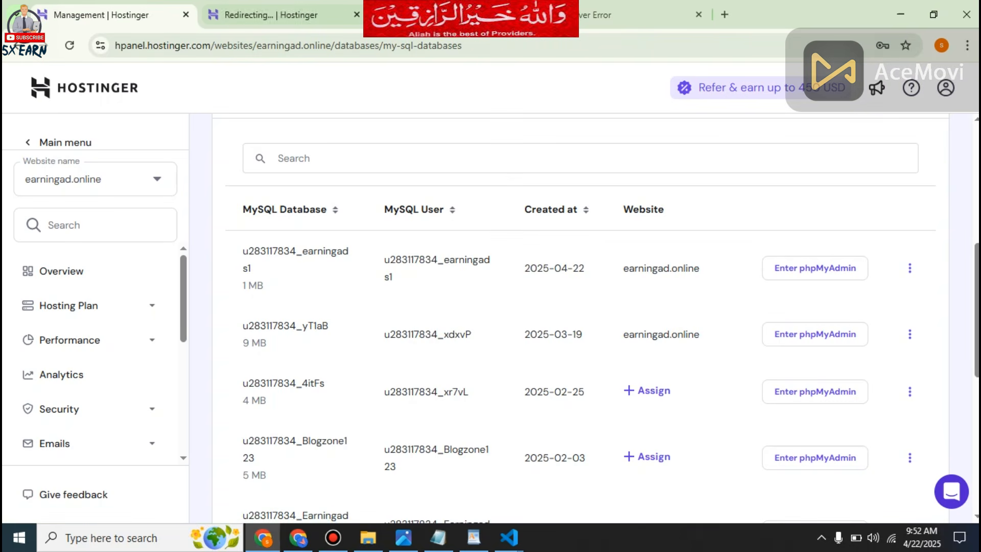
left_click(276, 15)
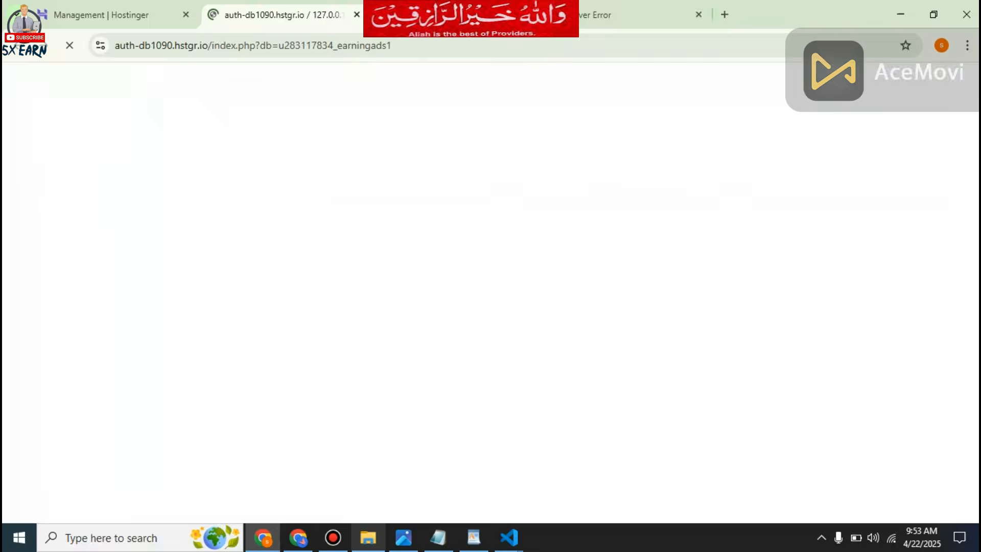
Import the gold4701_task SQL file from the 999Ads By B2opencode folder into the earningads1 database in phpMyAdmin.
left_click(368, 538)
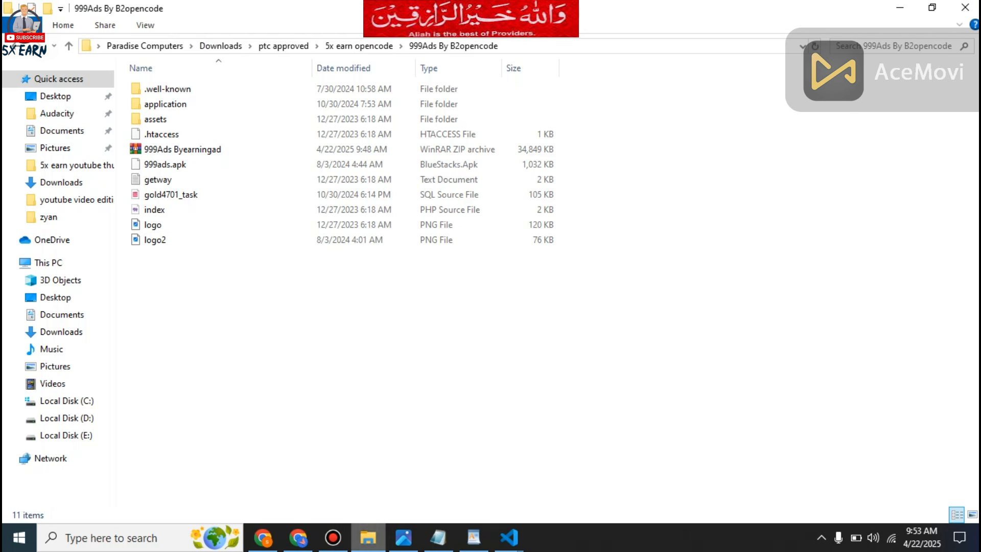
left_click(174, 195)
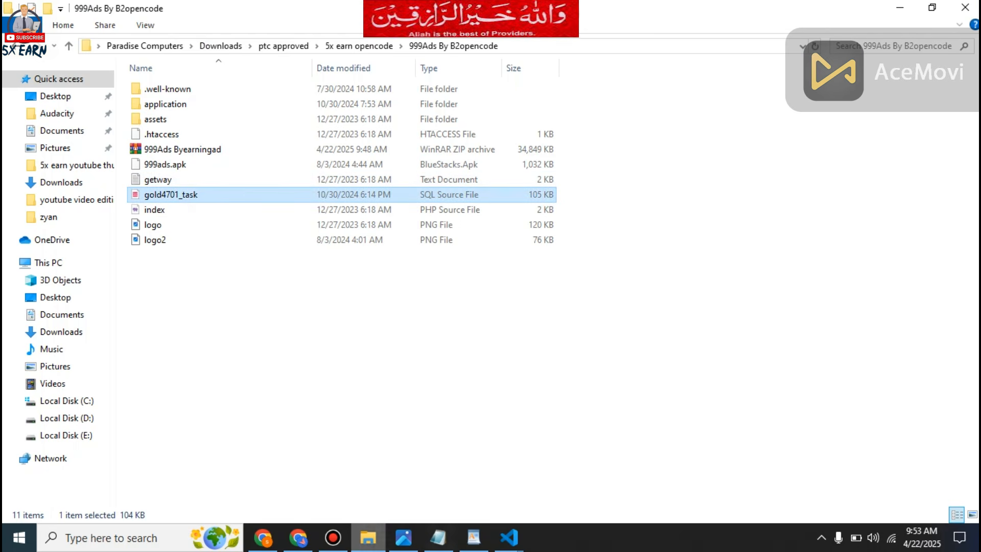
left_click(263, 538)
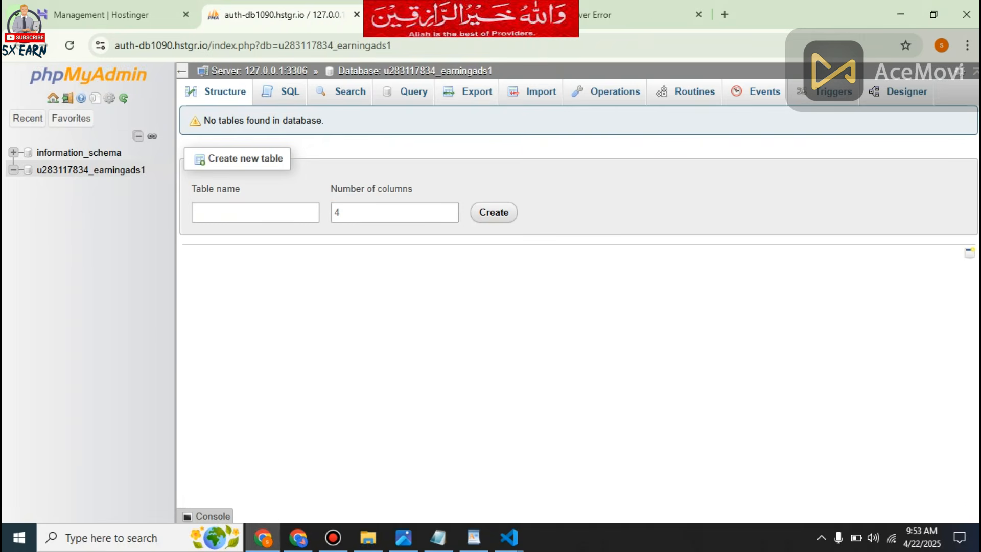
left_click(535, 92)
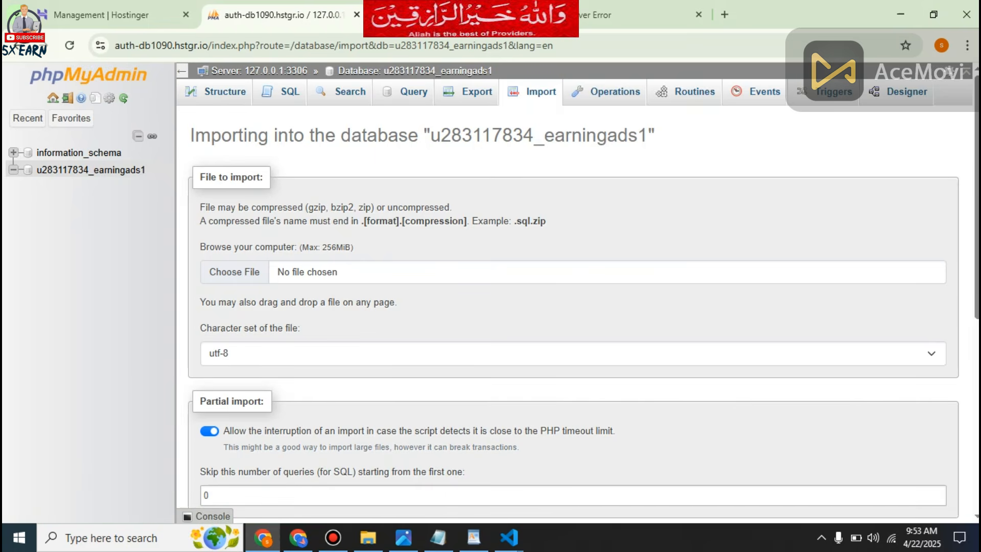
left_click(368, 538)
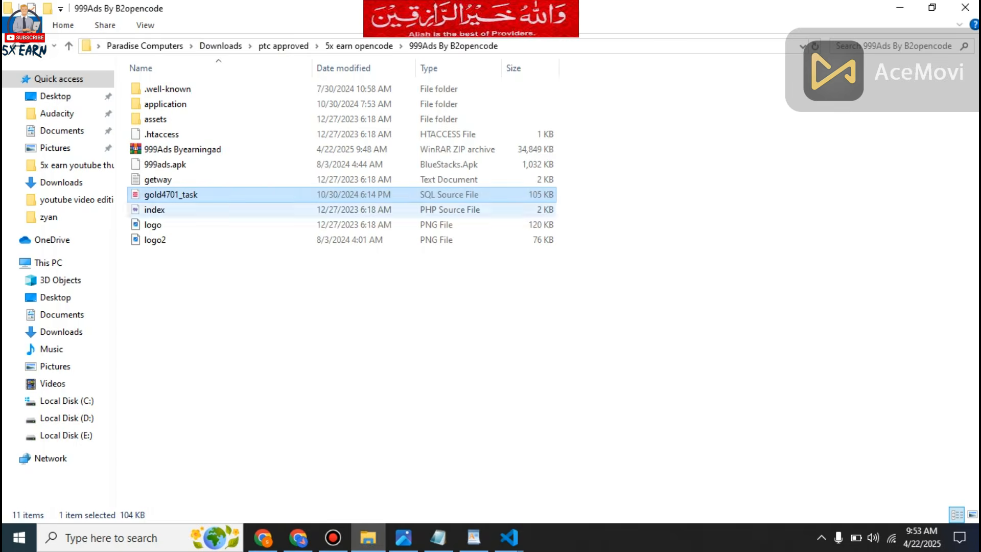
left_click_drag(171, 194, 352, 286)
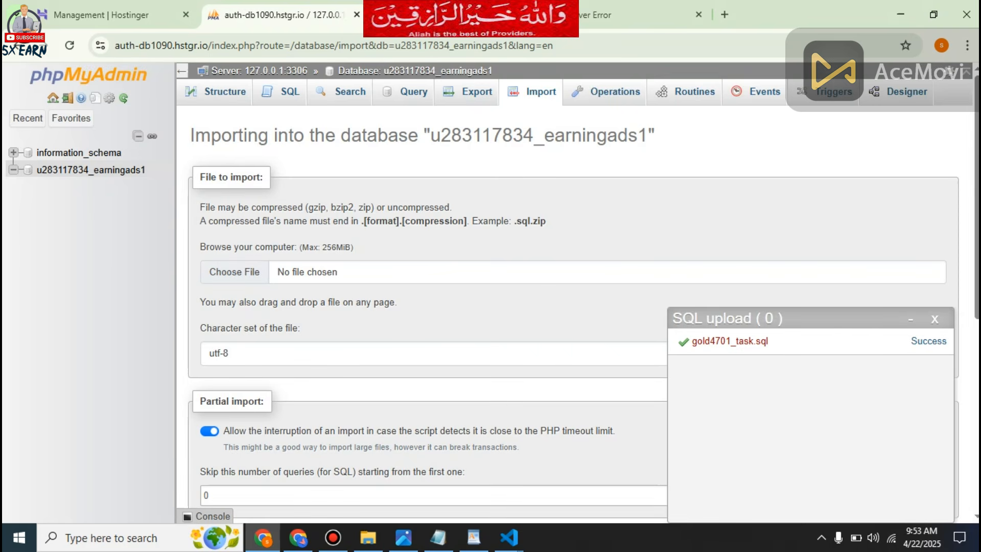
Open the structure of the earningads1 database to check its imported tables, and refresh the page.
left_click(283, 92)
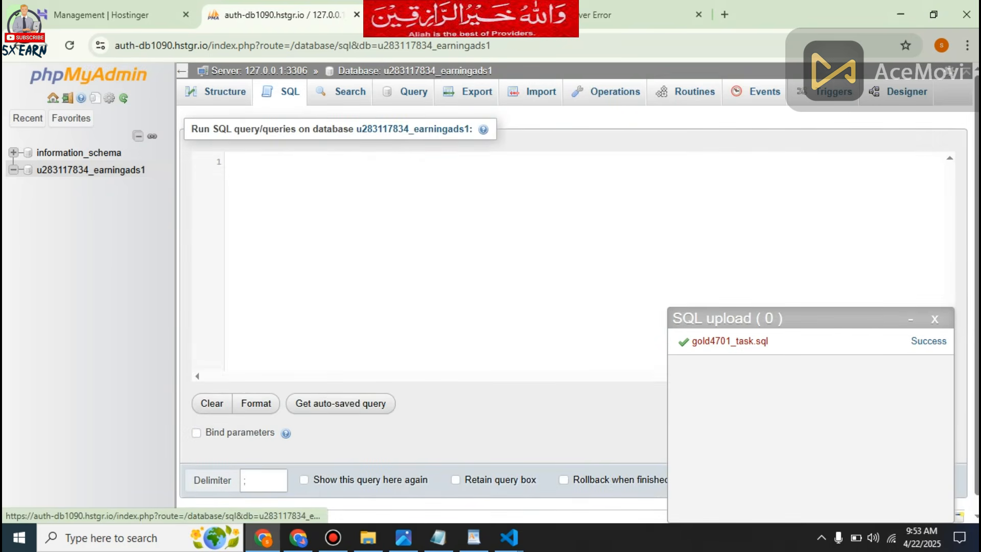
left_click(91, 169)
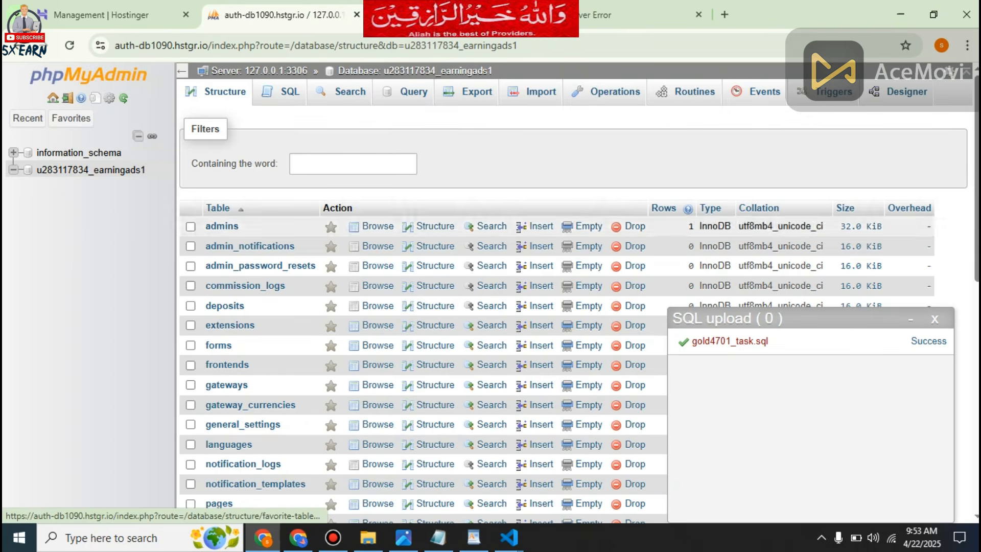
left_click(69, 45)
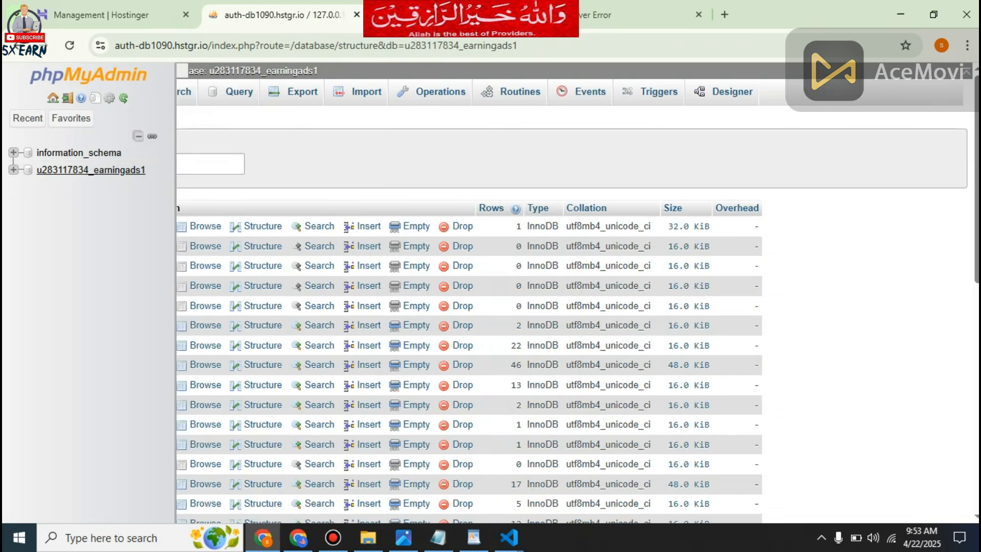
Reload the earningad.online site to check its home page after the database import.
left_click(459, 15)
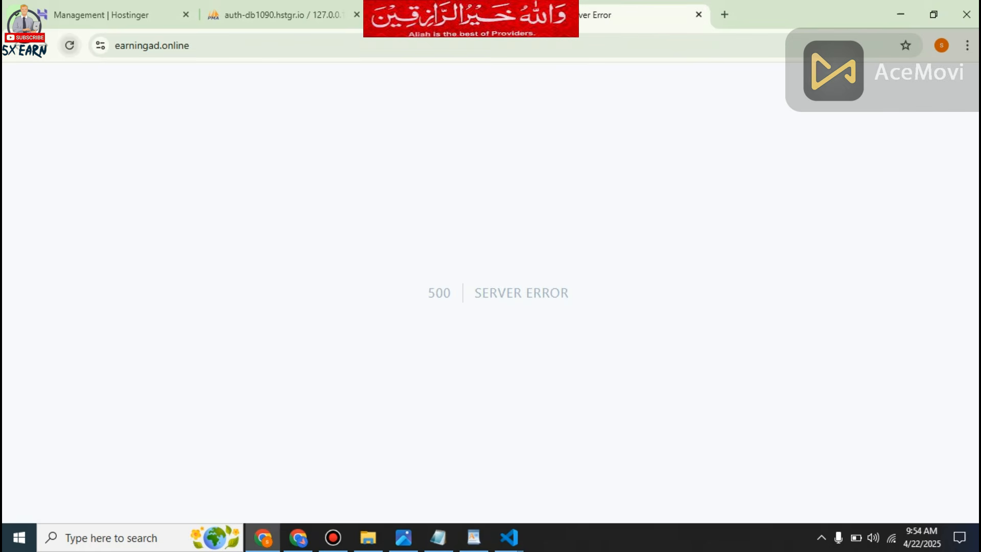
left_click(69, 46)
left_click(69, 46)
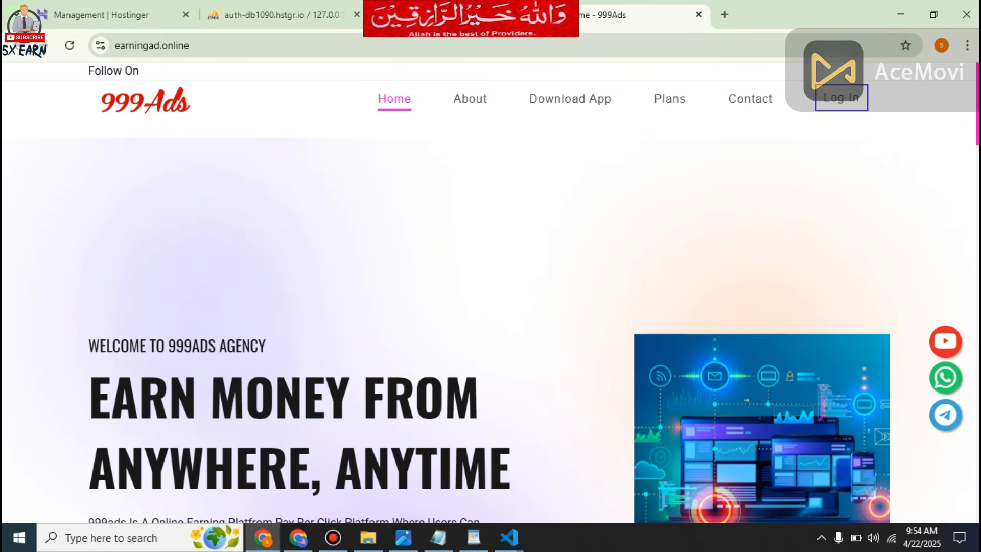
left_click(256, 45)
left_click(255, 45)
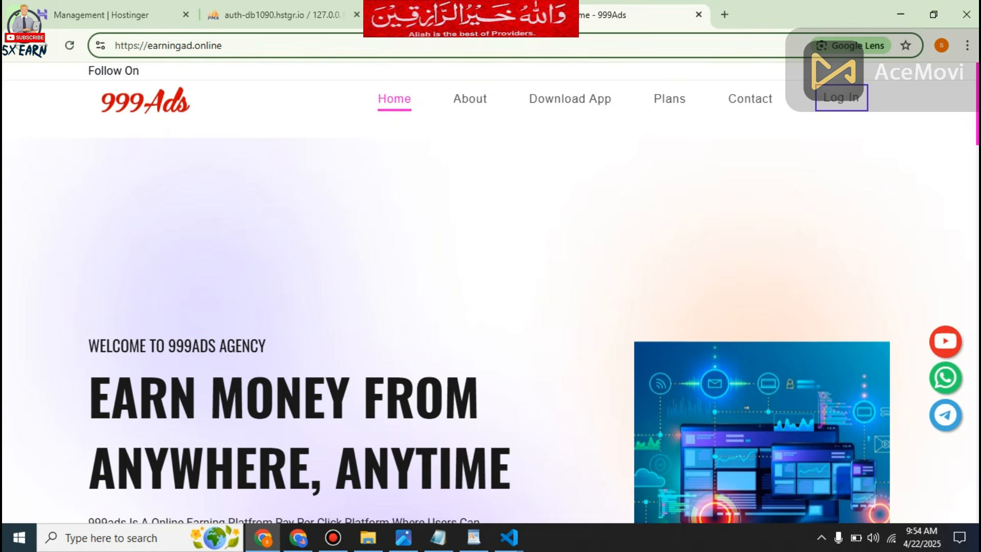
type("/")
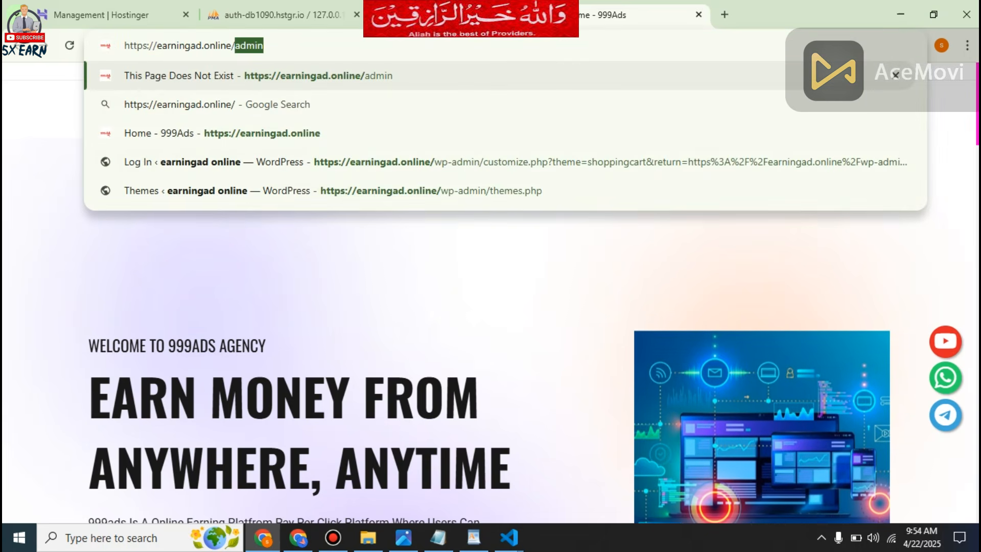
key("Return")
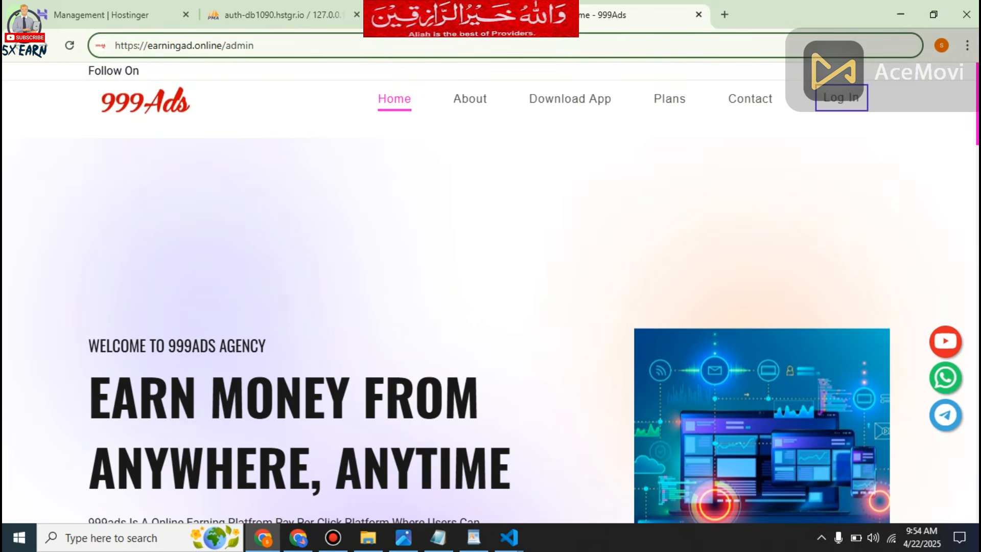
key("Return")
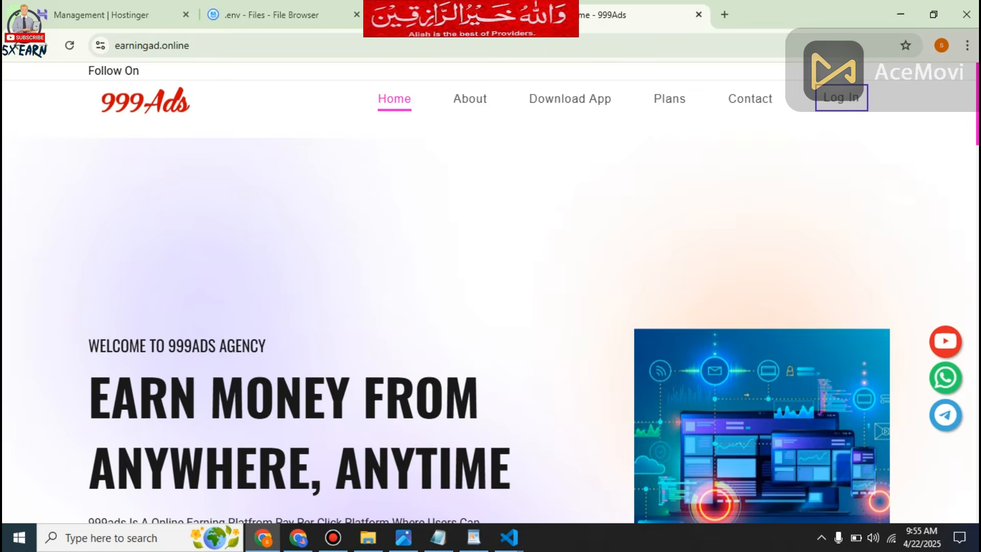
Look through the earningad.online home page down to the Frequently Asked Question section, and return to the admin dashboard.
scroll(490, 292, "down", 20)
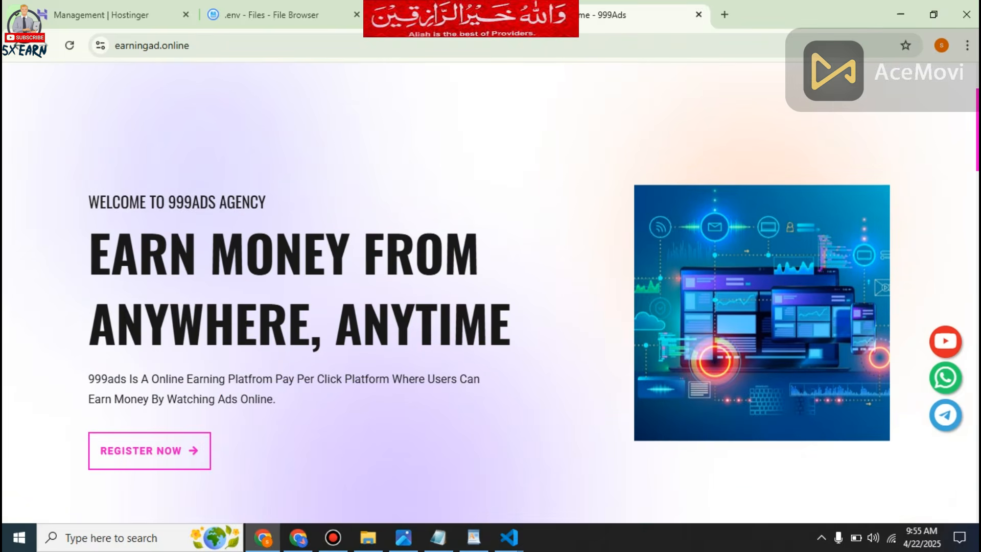
scroll(491, 291, "down", 10)
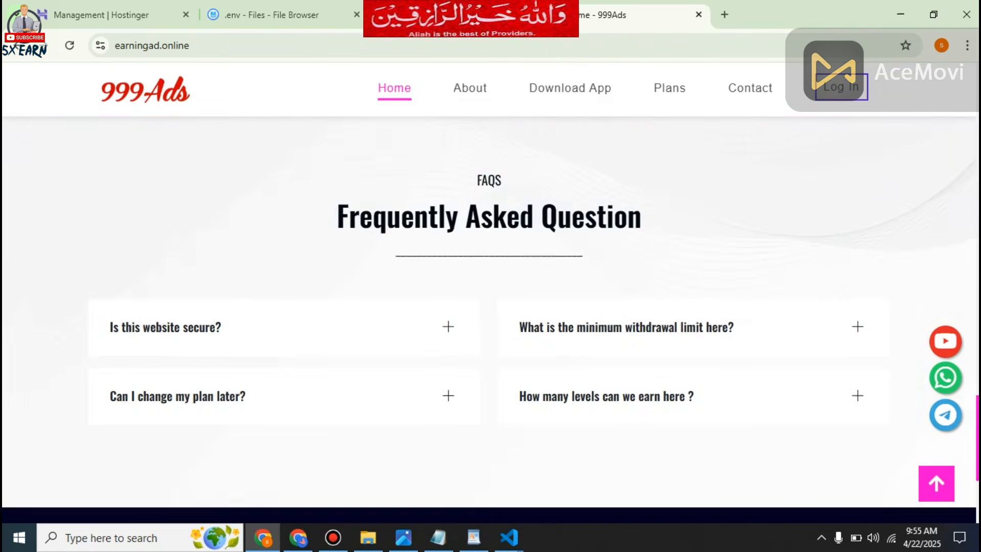
scroll(491, 291, "up", 20)
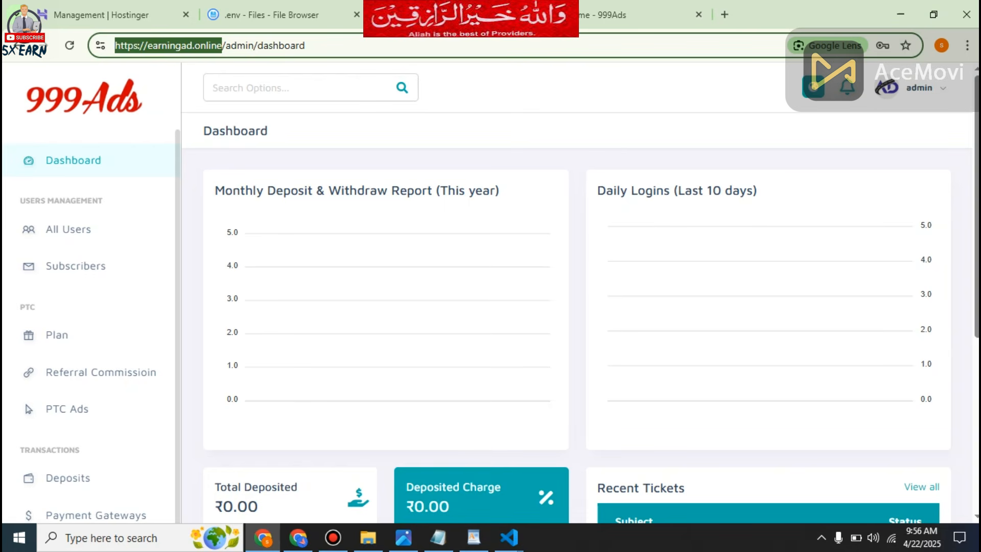
key("Escape")
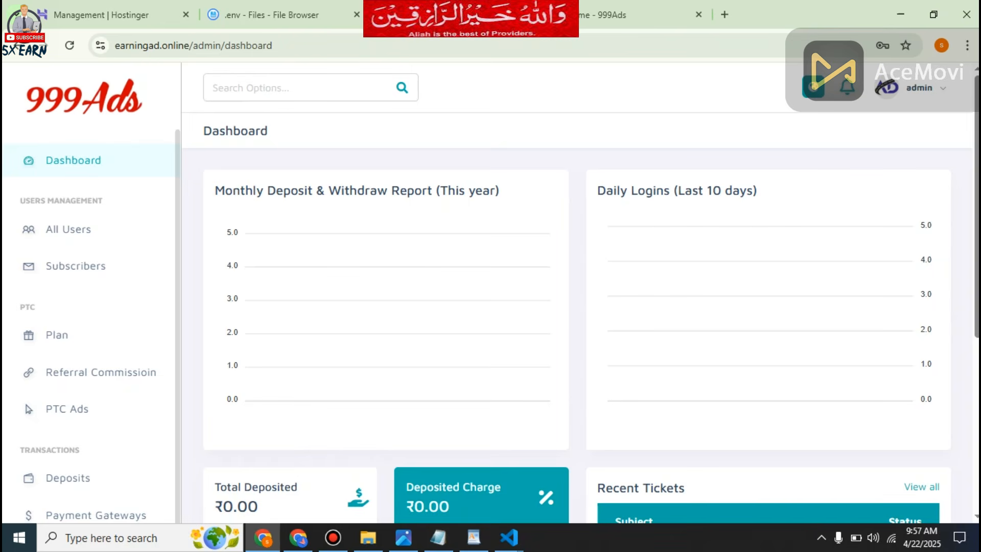
Look through the list of uploaded videos on the 5X Earn YouTube channel.
left_click(568, 15)
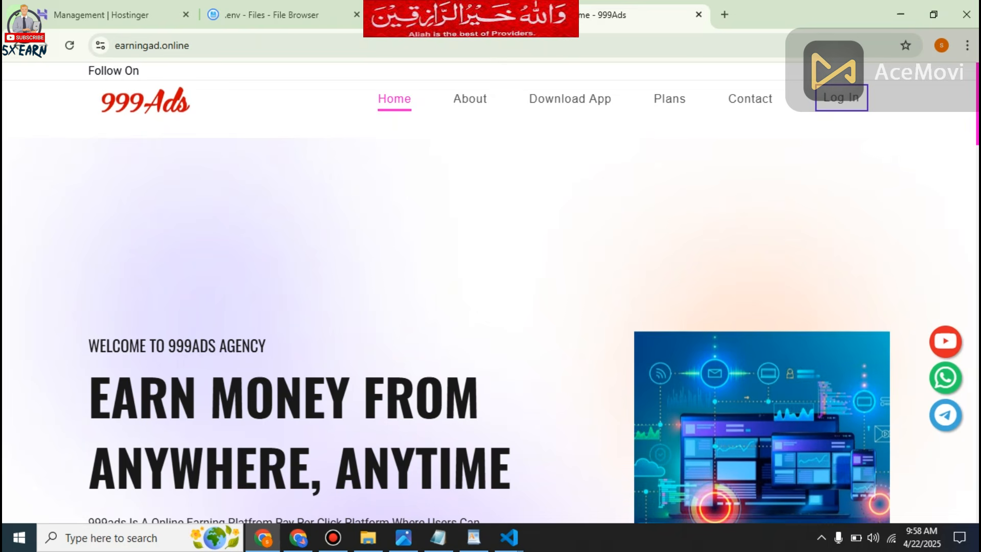
left_click(298, 538)
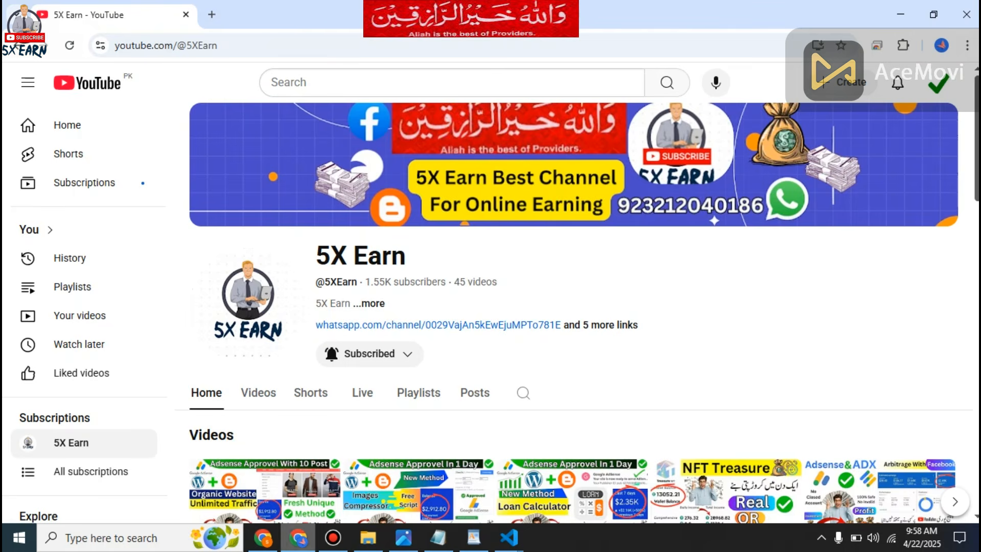
scroll(576, 313, "down", 1)
scroll(576, 313, "down", 1)
left_click(258, 250)
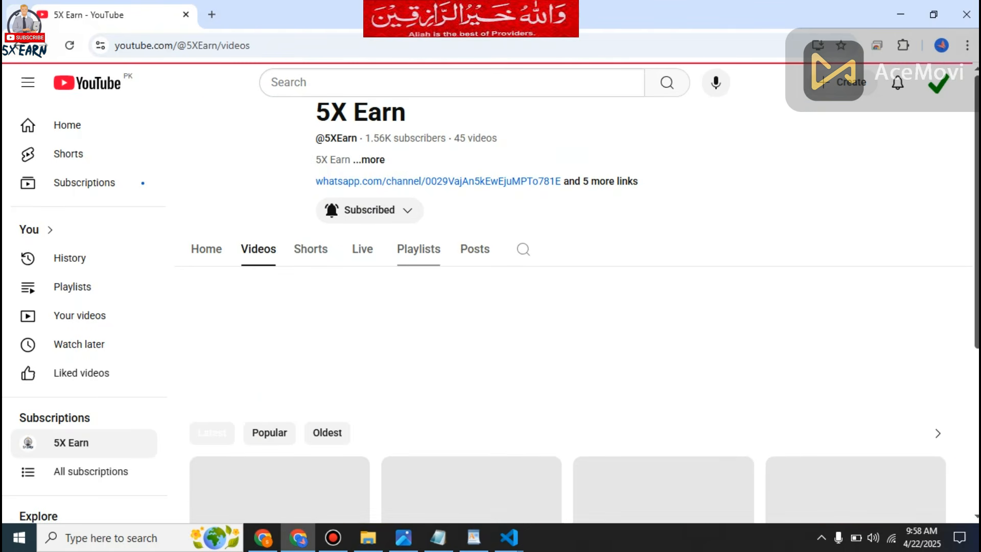
scroll(419, 249, "up", 1)
scroll(856, 362, "down", 7)
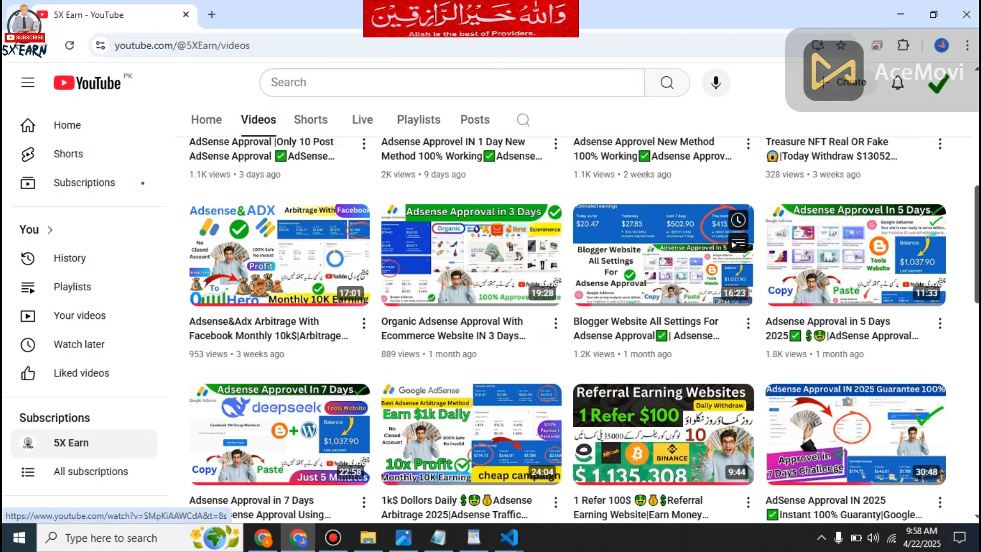
scroll(856, 362, "down", 12)
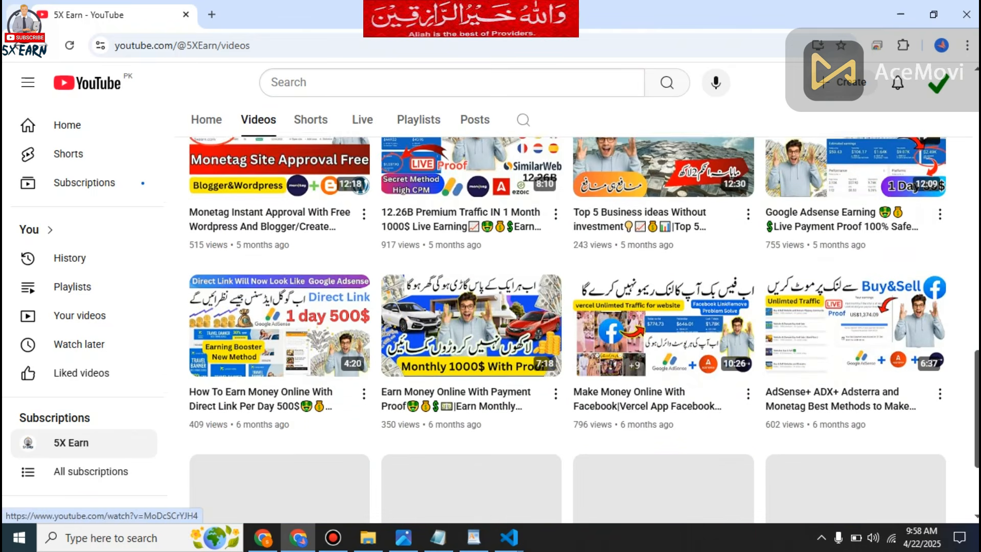
scroll(856, 333, "down", 6)
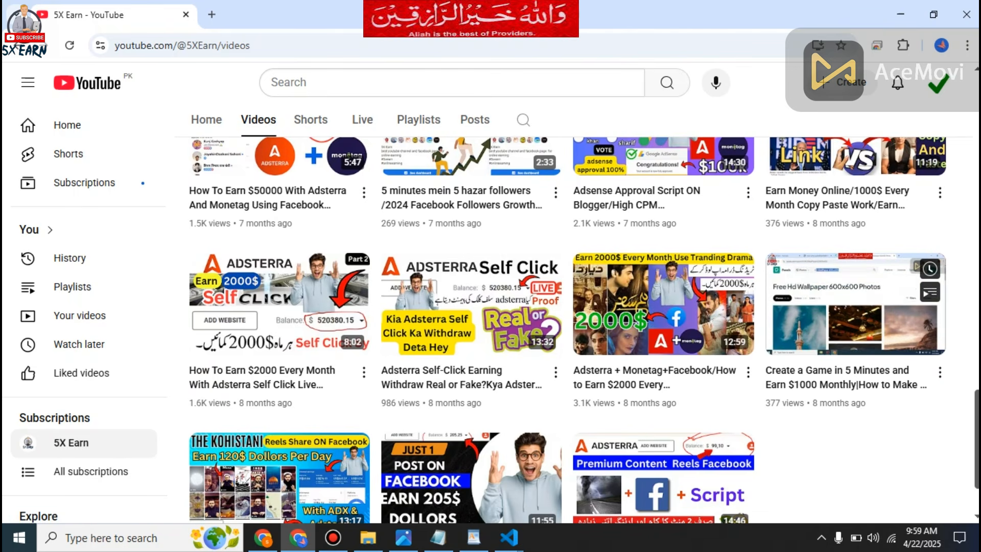
scroll(856, 304, "up", 15)
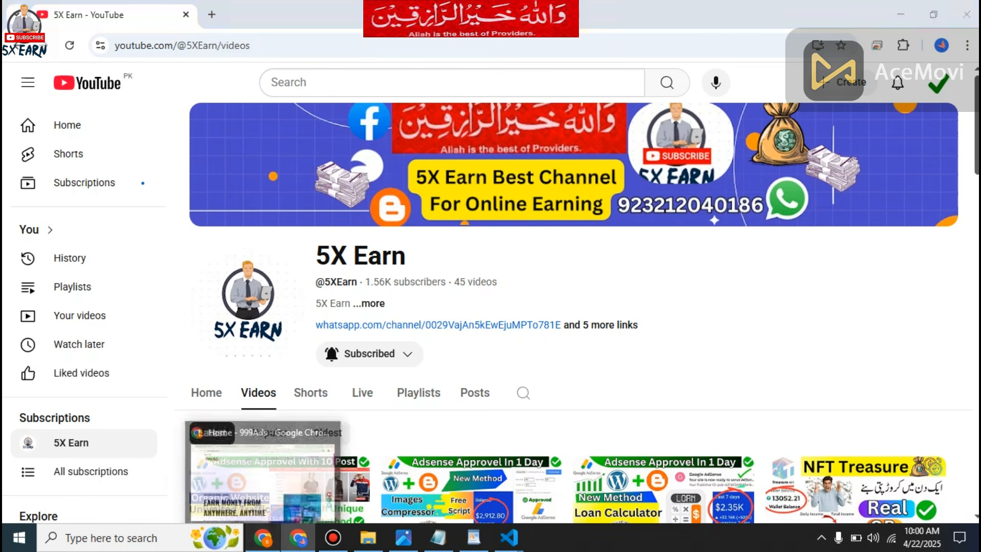
Return to the earningad.online admin dashboard and open the list of all users.
left_click(263, 537)
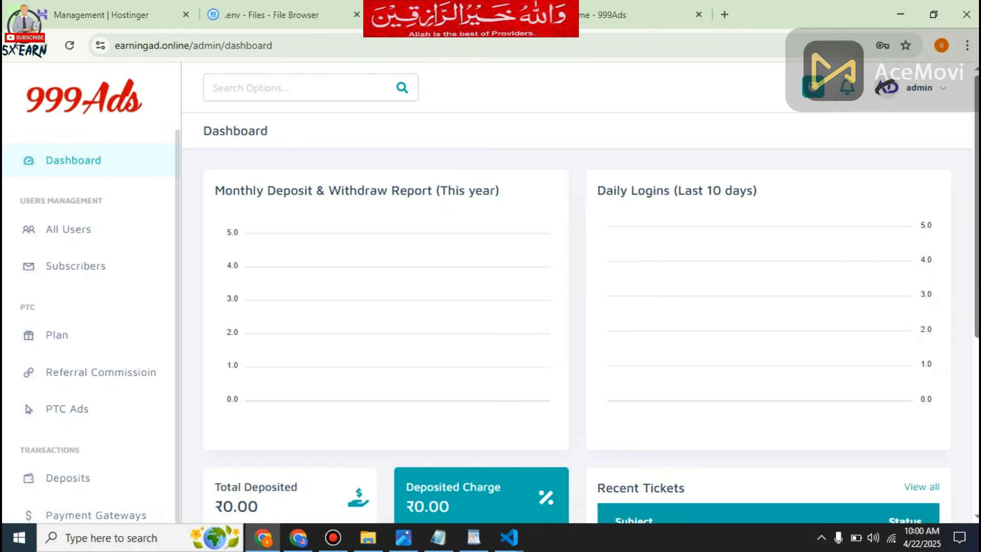
left_click(68, 229)
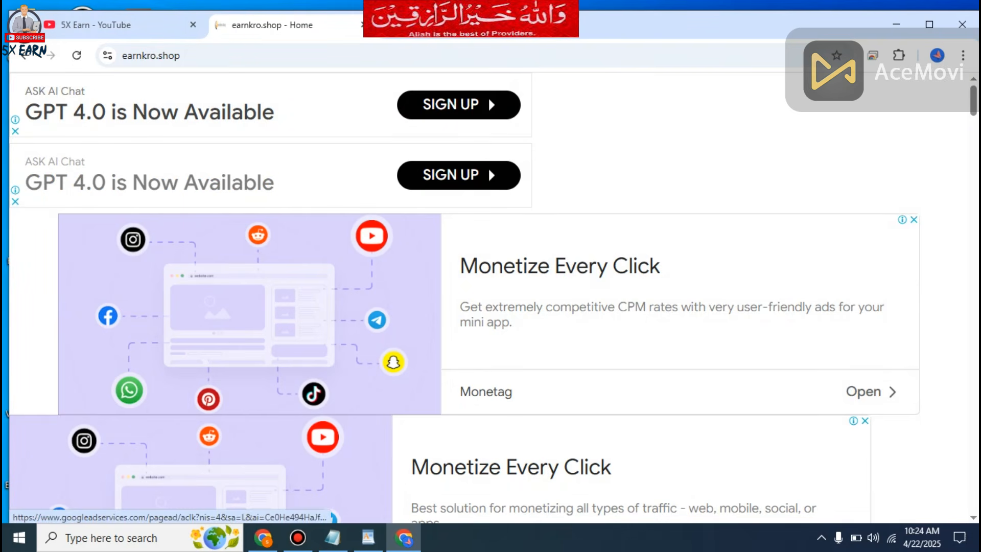
Look through the earnkro.shop home page, including its ads, features and plan packages.
scroll(488, 96, "down", 15)
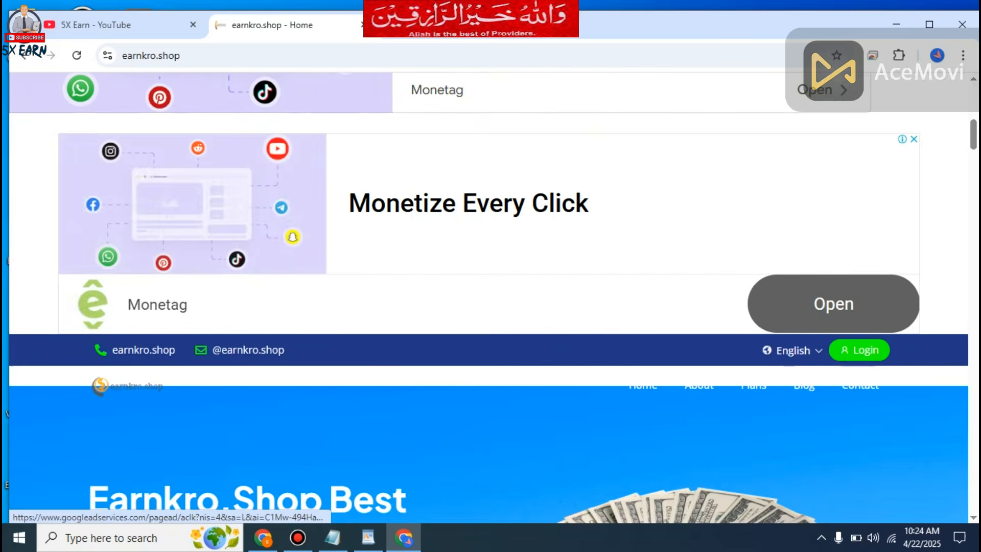
scroll(489, 297, "down", 20)
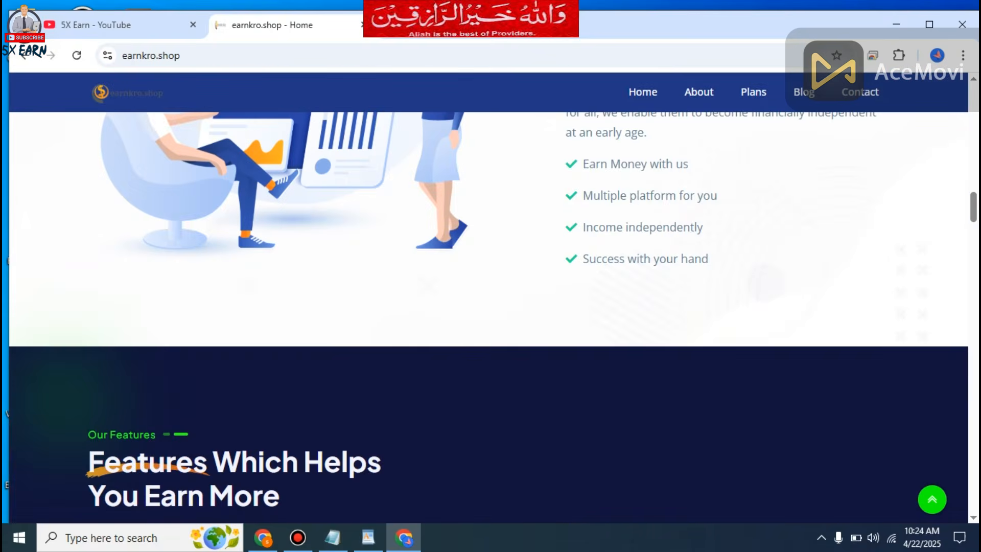
scroll(488, 317, "down", 20)
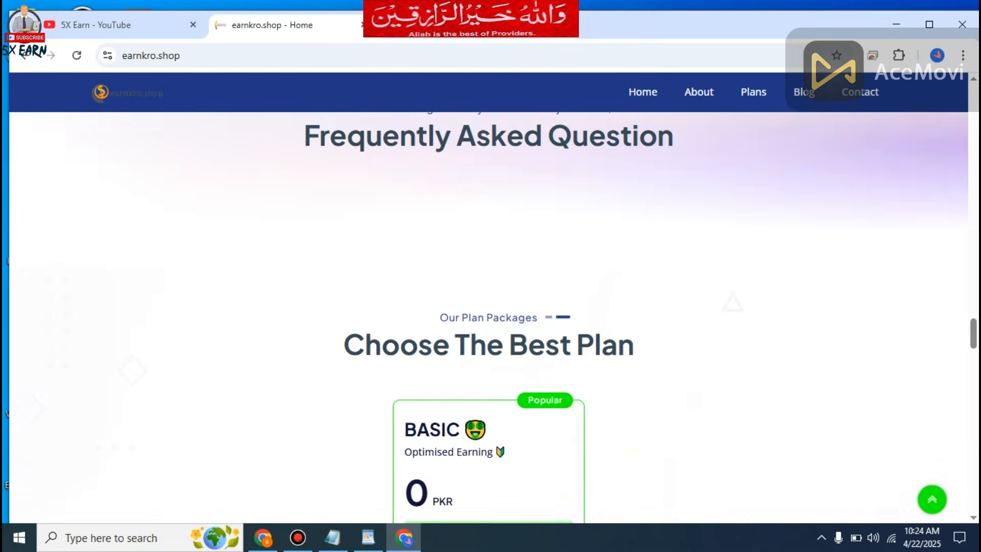
scroll(488, 317, "down", 8)
scroll(488, 316, "up", 20)
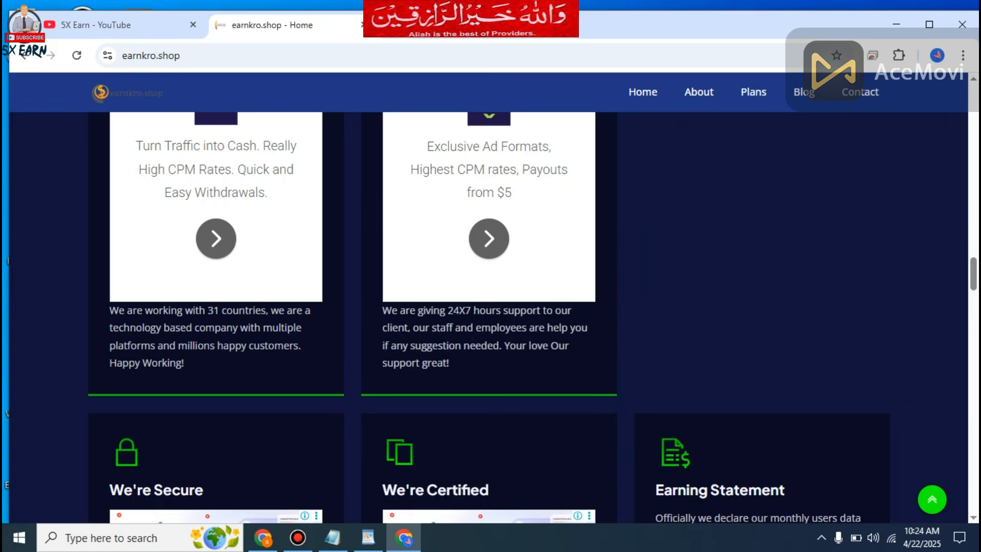
scroll(489, 317, "up", 5)
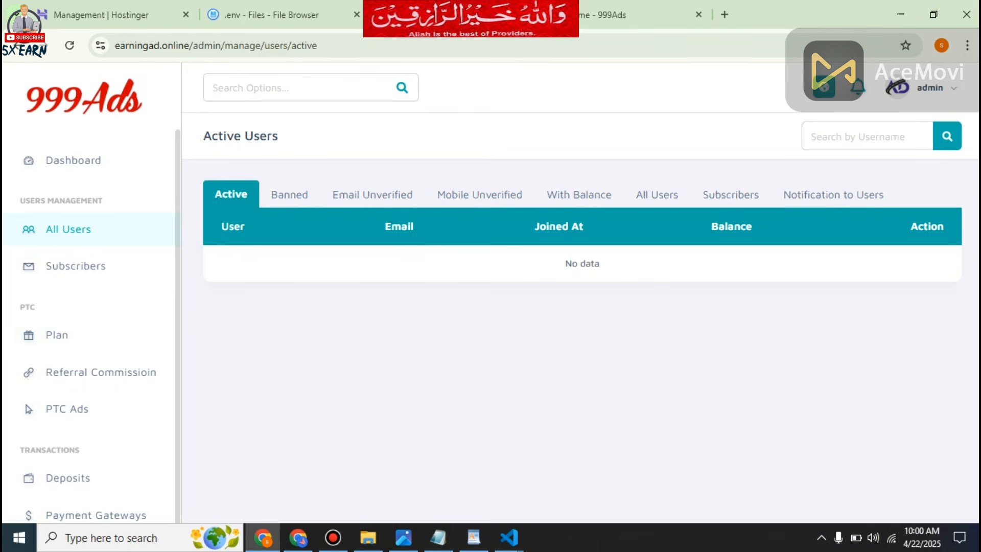
Check the subscribers list and the PTC membership plans in the 999Ads admin area.
left_click(75, 266)
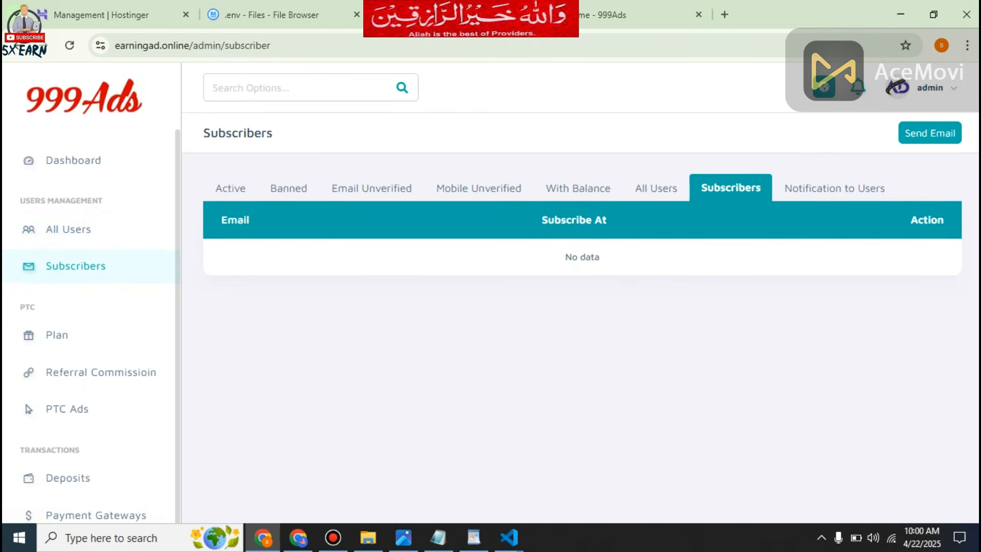
left_click(57, 335)
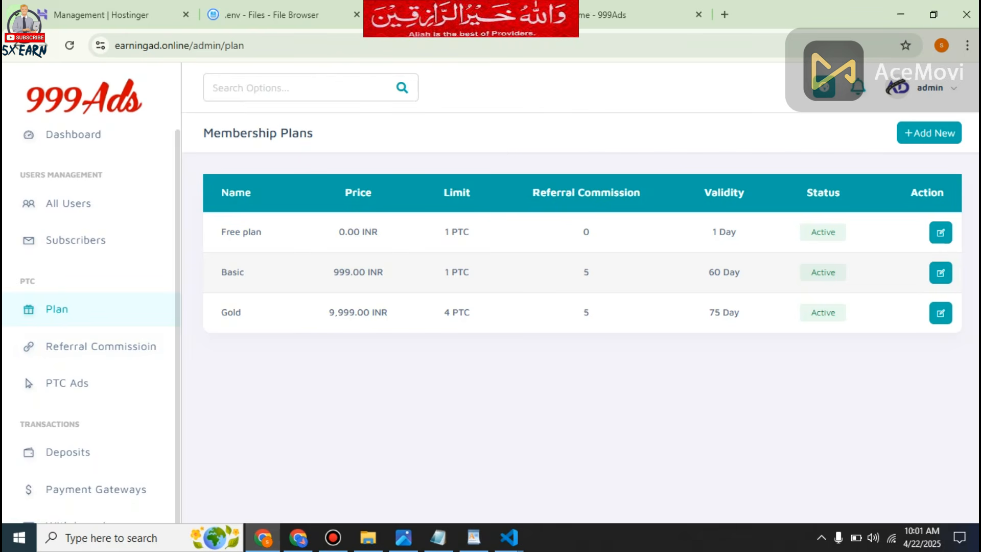
Open the SEO configuration and remove the meta keywords 999ads, 999ads.online, 999dailytask and 999earningapp.
scroll(87, 440, "down", 8)
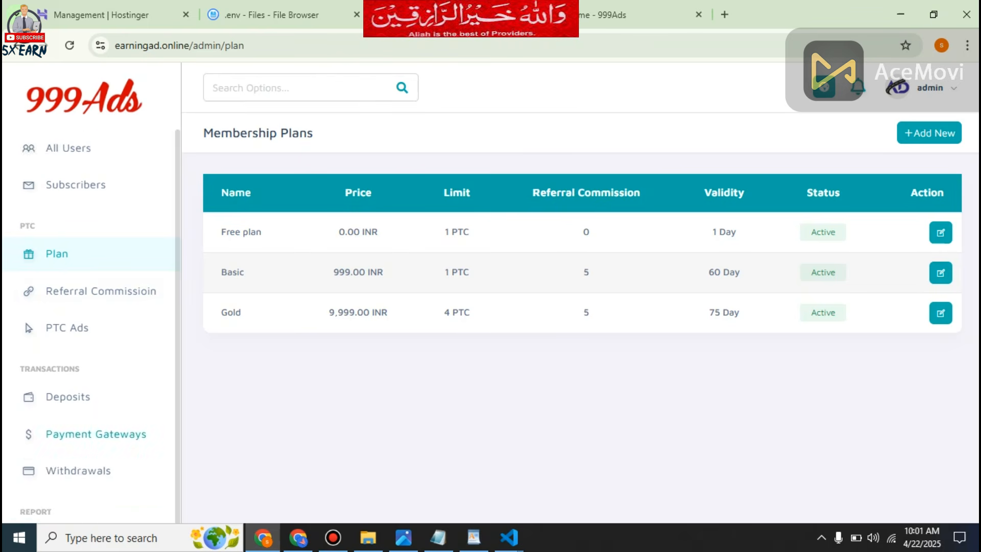
scroll(87, 439, "down", 5)
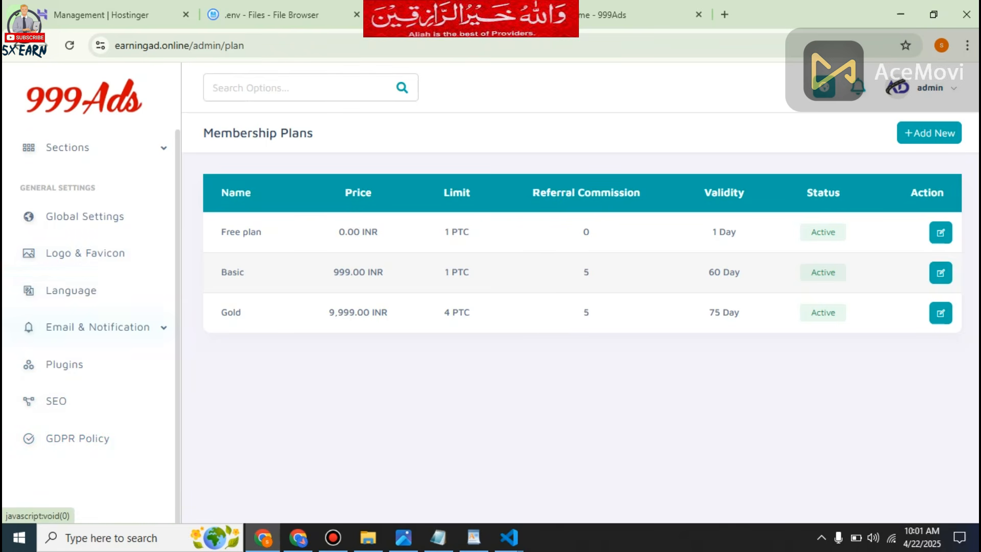
left_click(56, 401)
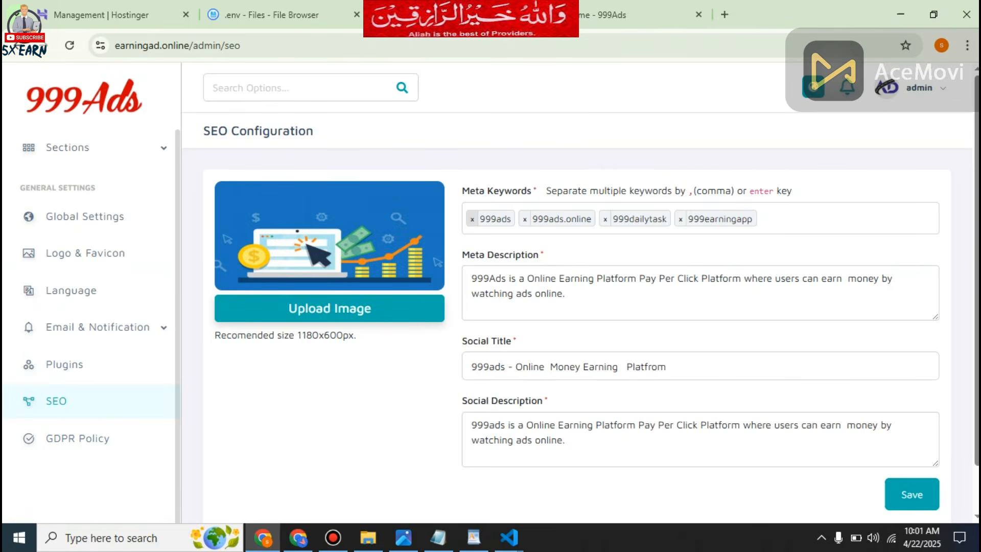
left_click(472, 219)
left_click(472, 219)
left_click(472, 219)
left_click(472, 219)
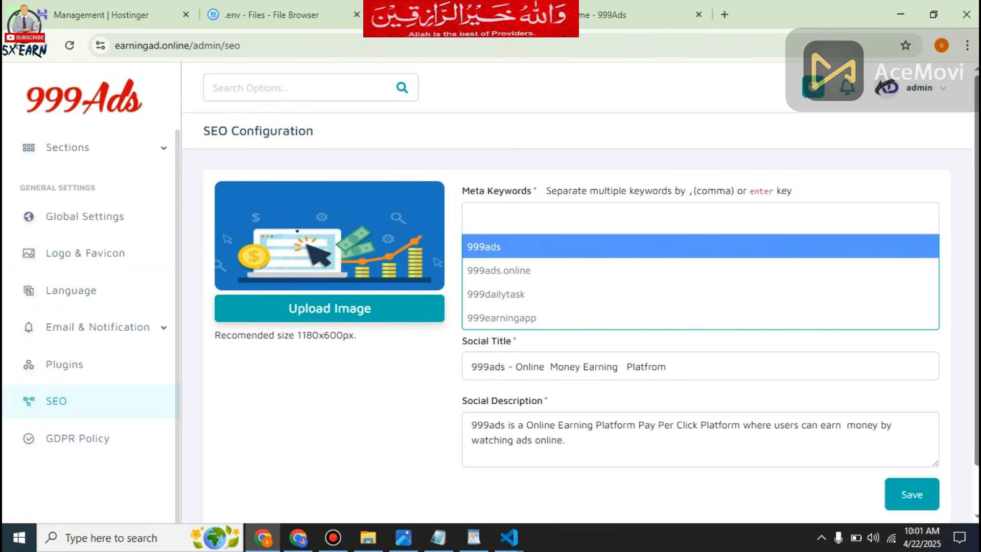
left_click(472, 220)
type("ea")
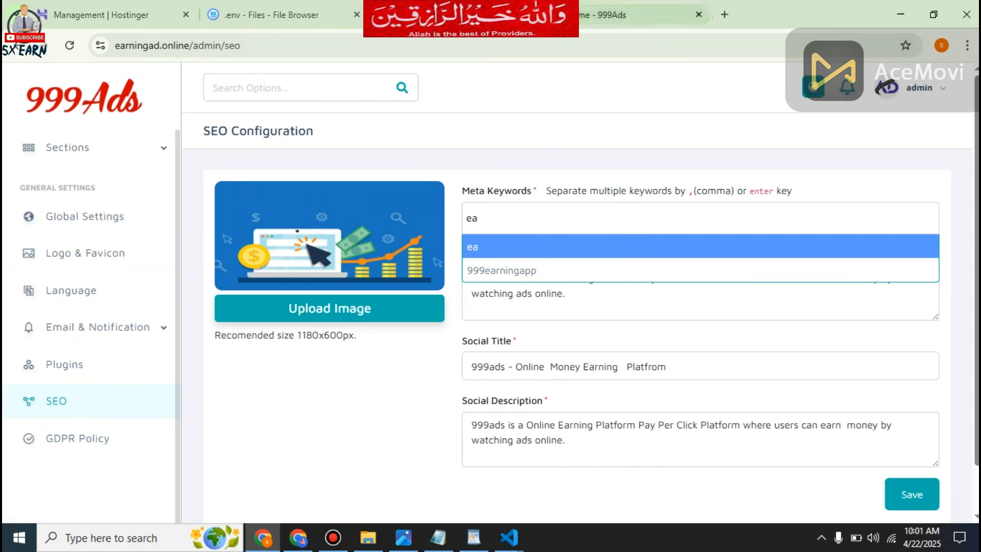
left_click(634, 15)
left_click(152, 45)
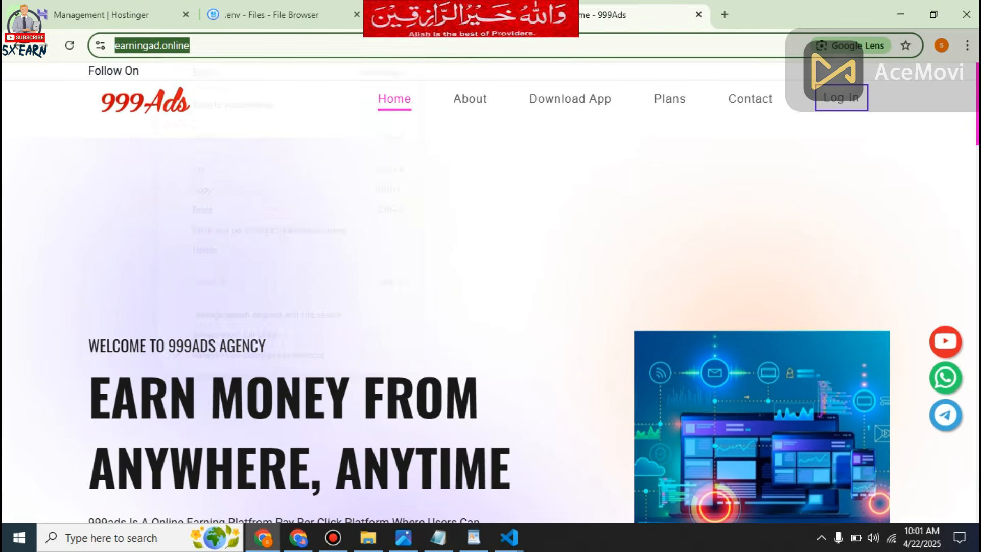
right_click(164, 47)
left_click(205, 188)
left_click(455, 17)
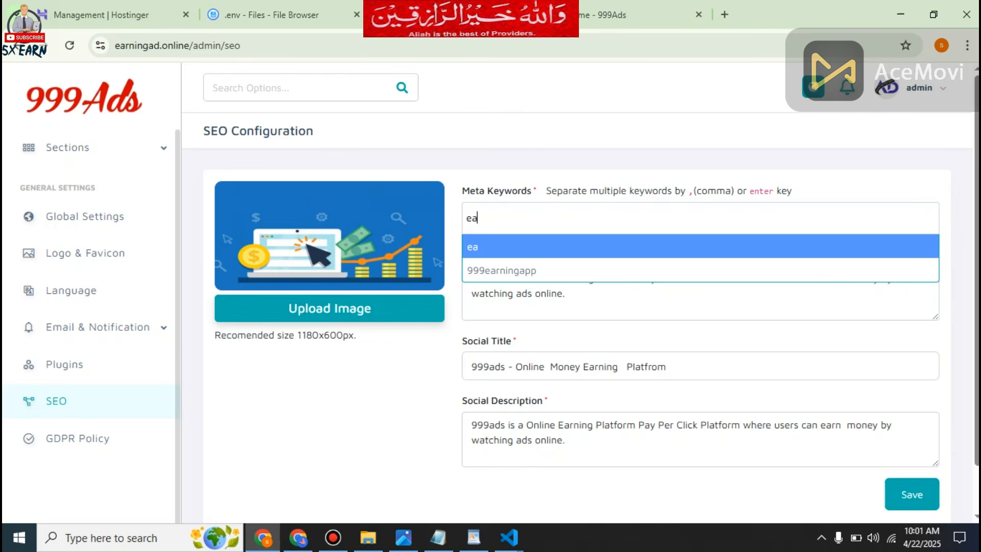
key("ctrl+a")
key("ctrl+v")
key("BackSpace")
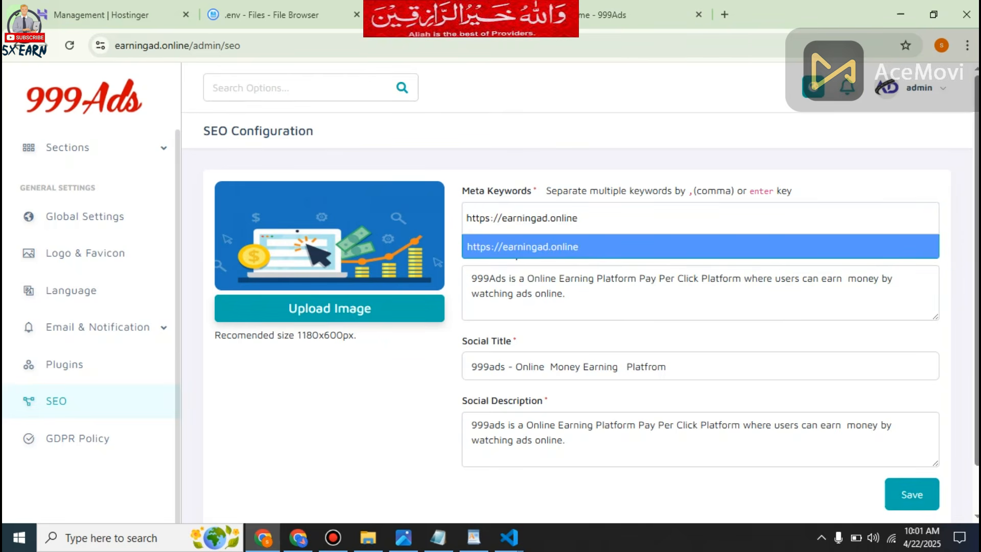
key("Left")
key("Left")
key("Left")
key("Left")
key("Left")
key("Left")
key("Left")
key("Left")
key("Left")
key("Left")
key("Left")
key("Left")
key("Left")
key("Left")
key("Left")
key("Left")
key("BackSpace")
key("BackSpace")
key("BackSpace")
key("BackSpace")
key("BackSpace")
key("BackSpace")
key("BackSpace")
key("BackSpace")
key("Return")
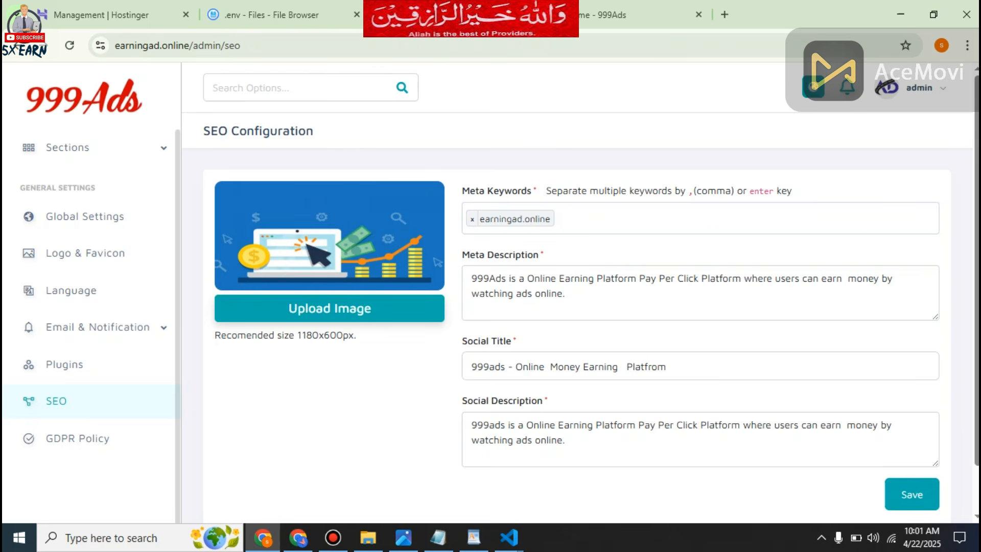
double_click(505, 277)
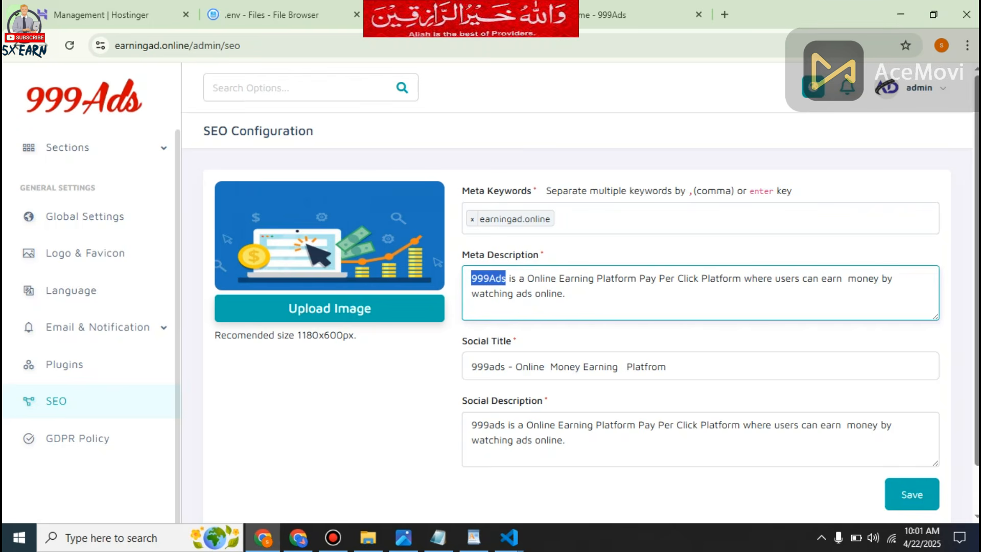
key("ctrl+v")
key("BackSpace")
left_click_drag(507, 279, 471, 279)
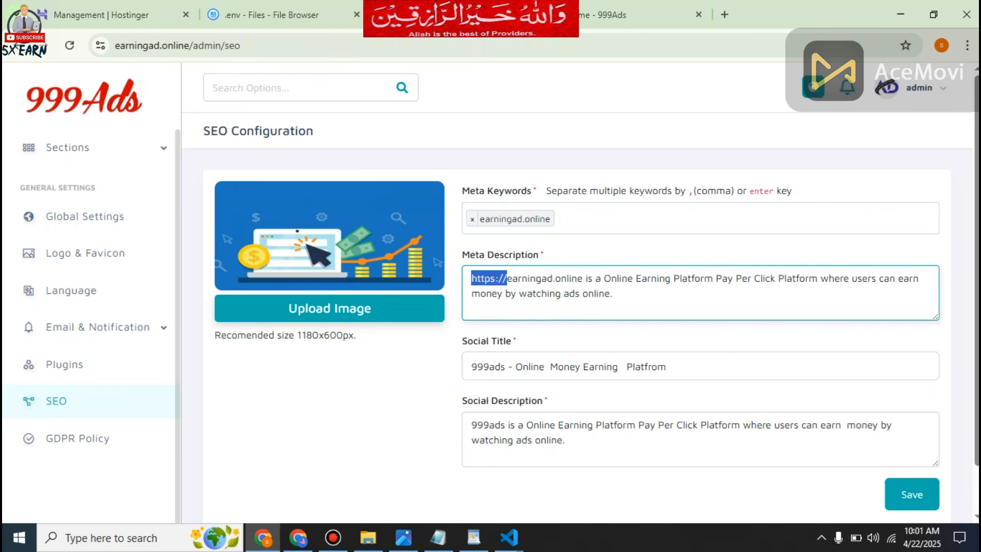
key("BackSpace")
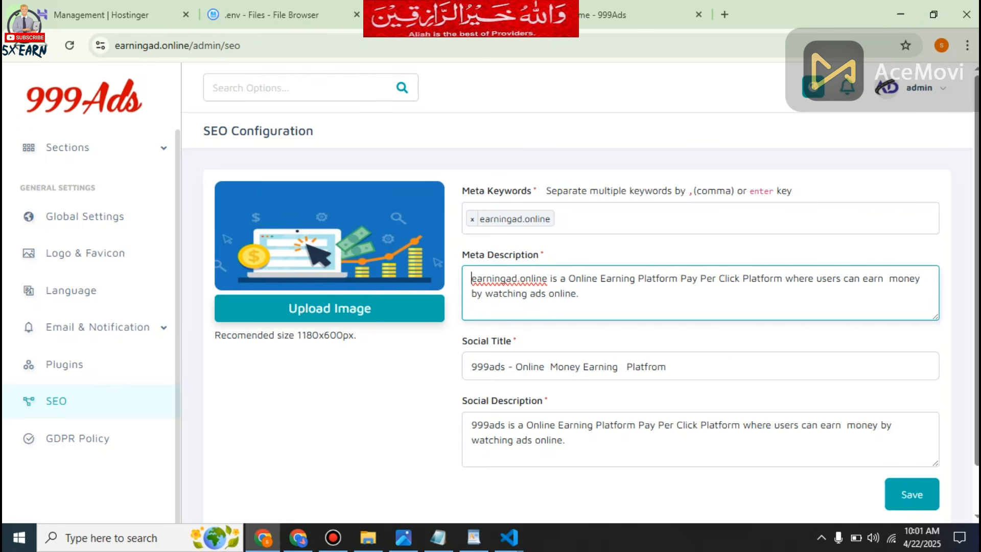
Copy earningad.online from the Meta Description and put it in place of 999ads in the Social Title.
left_click_drag(550, 279, 470, 278)
right_click(497, 278)
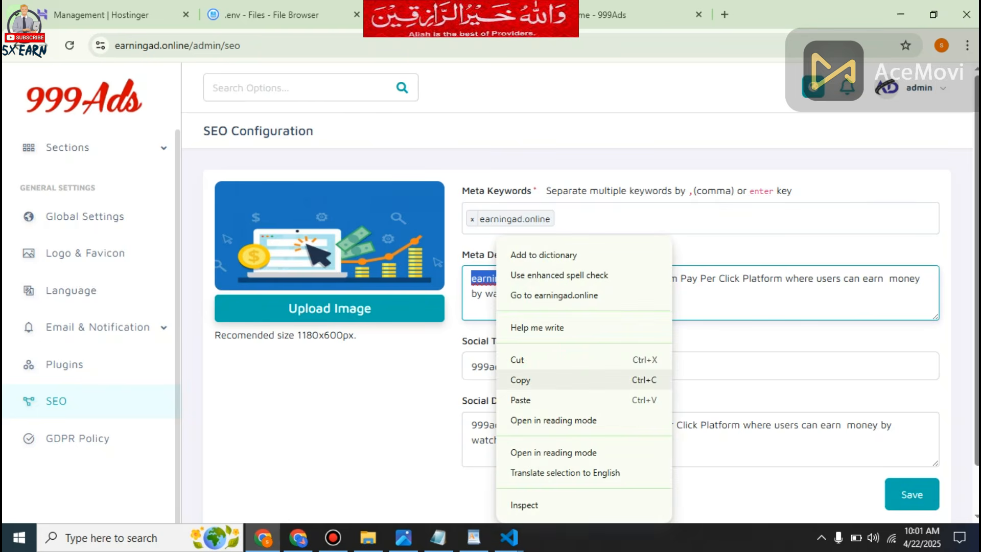
left_click(520, 380)
left_click_drag(504, 367, 471, 367)
key("ctrl+v")
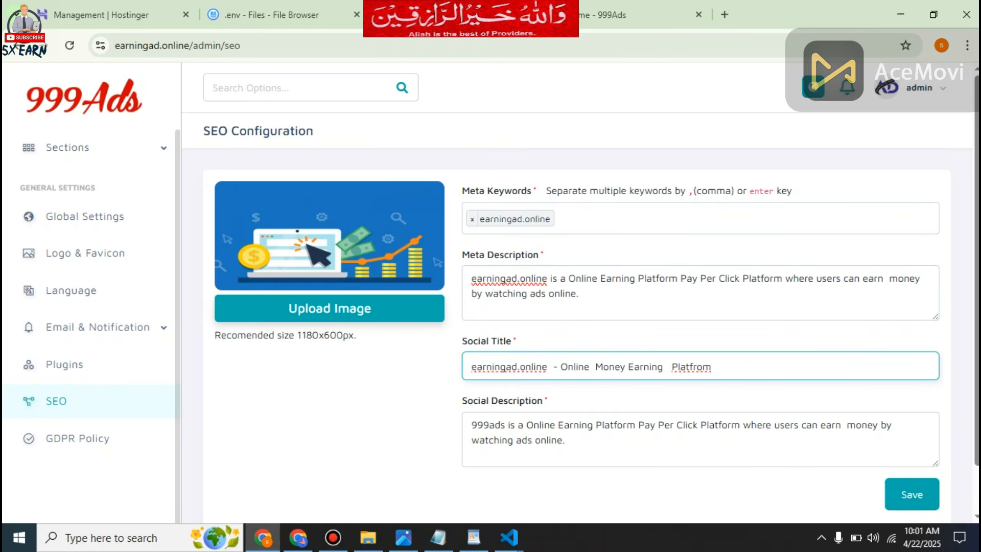
Replace 999ads with earningad.online in the Social Description and save the SEO configuration.
left_click_drag(504, 425, 470, 425)
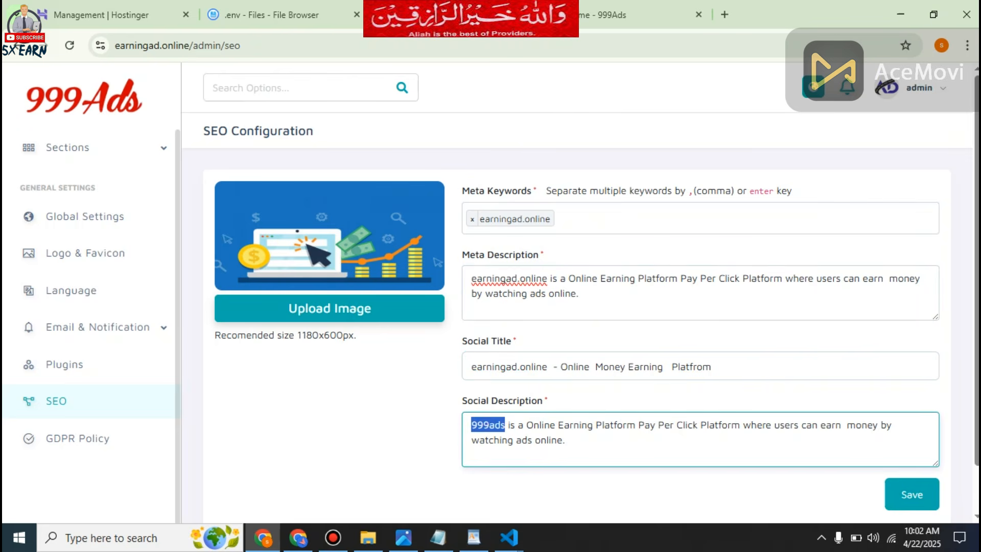
key("ctrl+v")
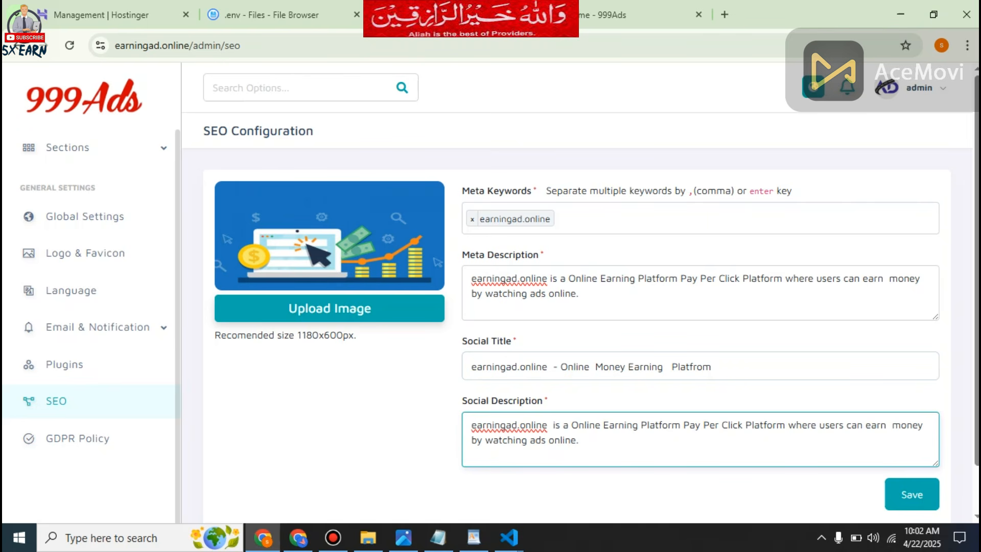
left_click(912, 494)
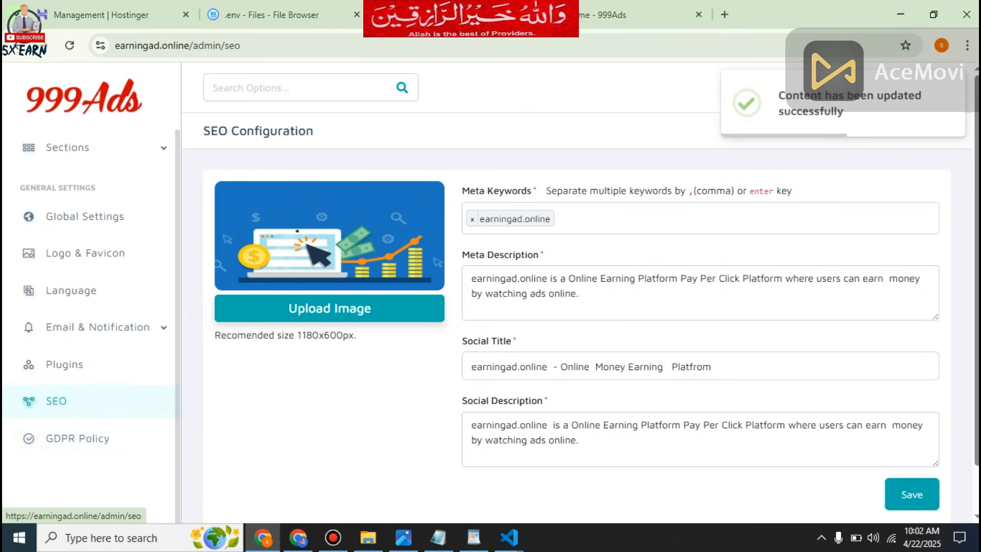
Look through the plugins list, all the email notification templates and the language management page.
left_click(64, 364)
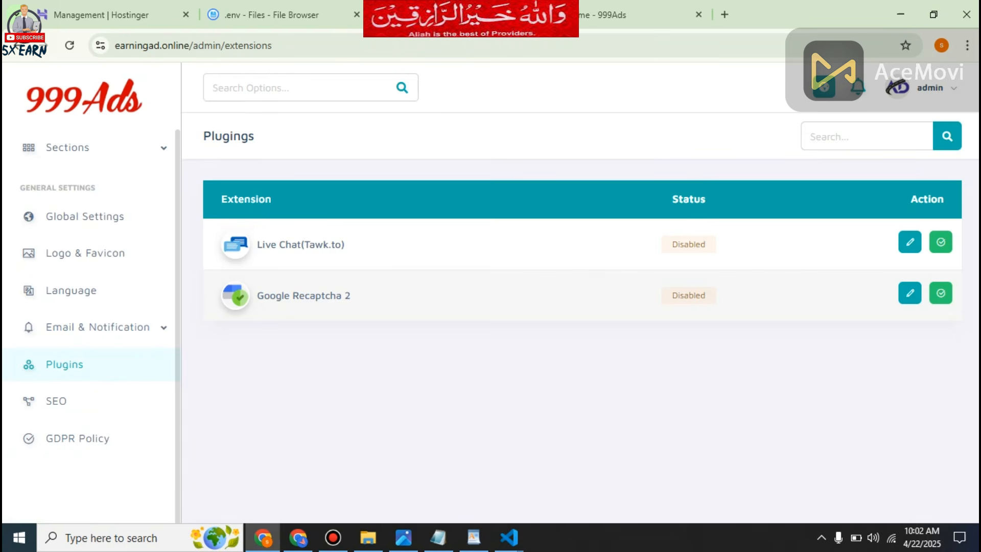
left_click(97, 327)
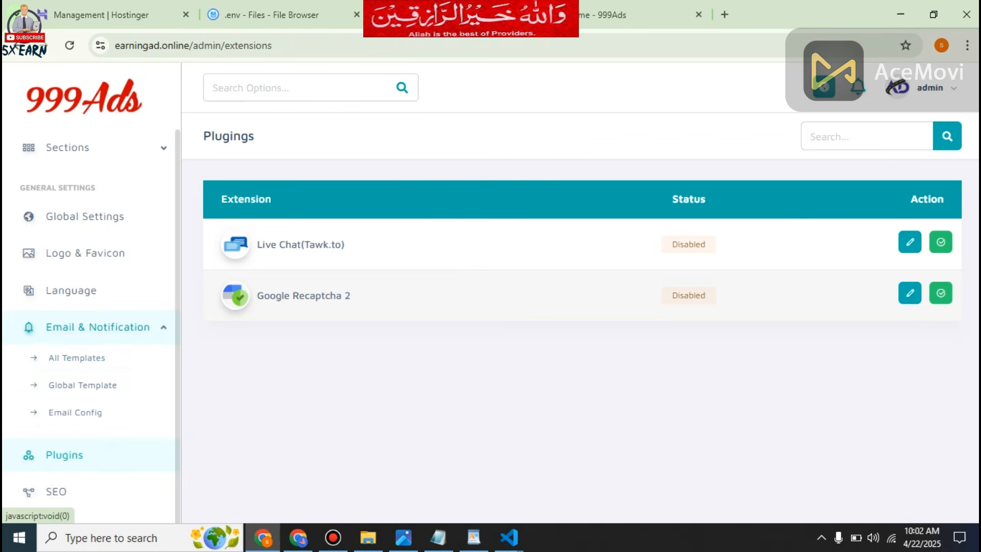
left_click(76, 357)
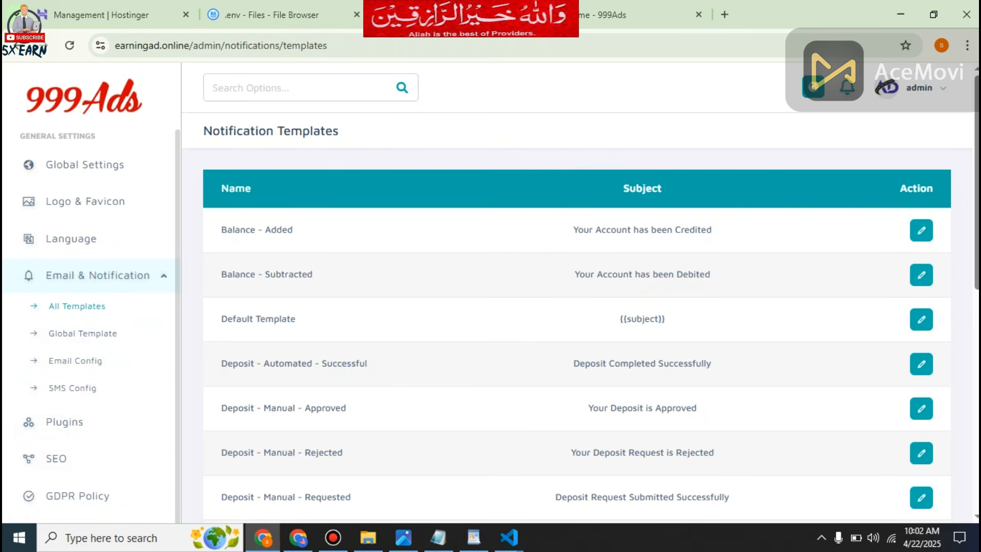
scroll(577, 291, "down", 9)
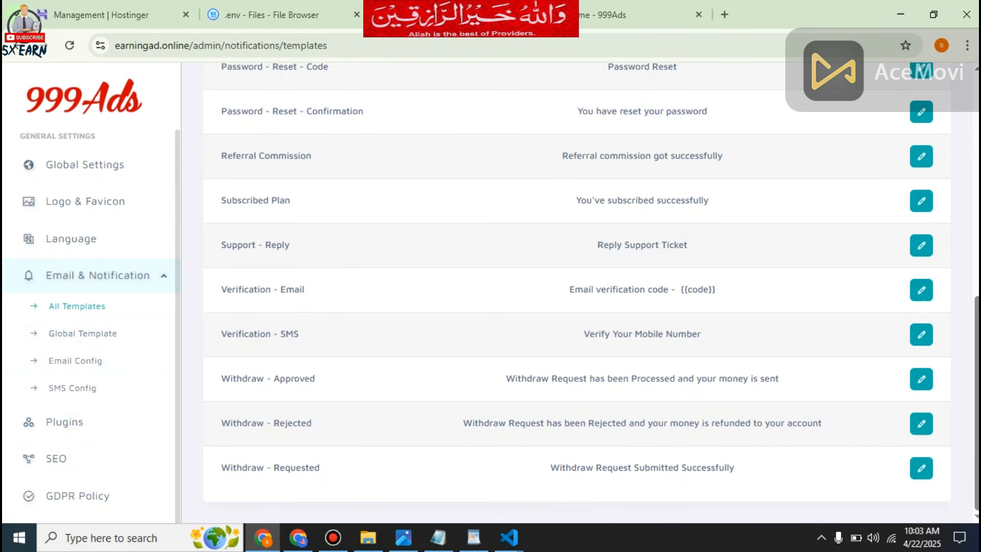
scroll(576, 286, "up", 1)
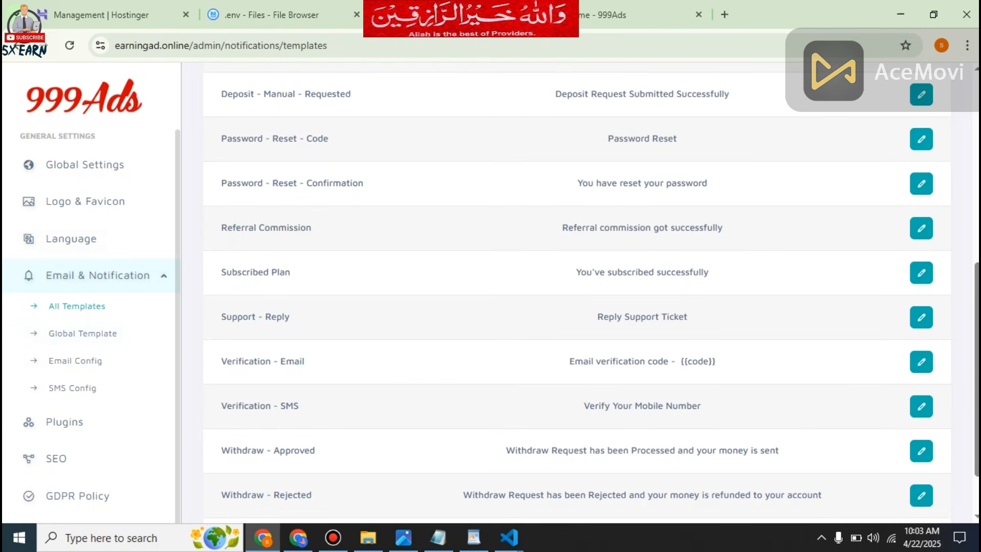
left_click(71, 238)
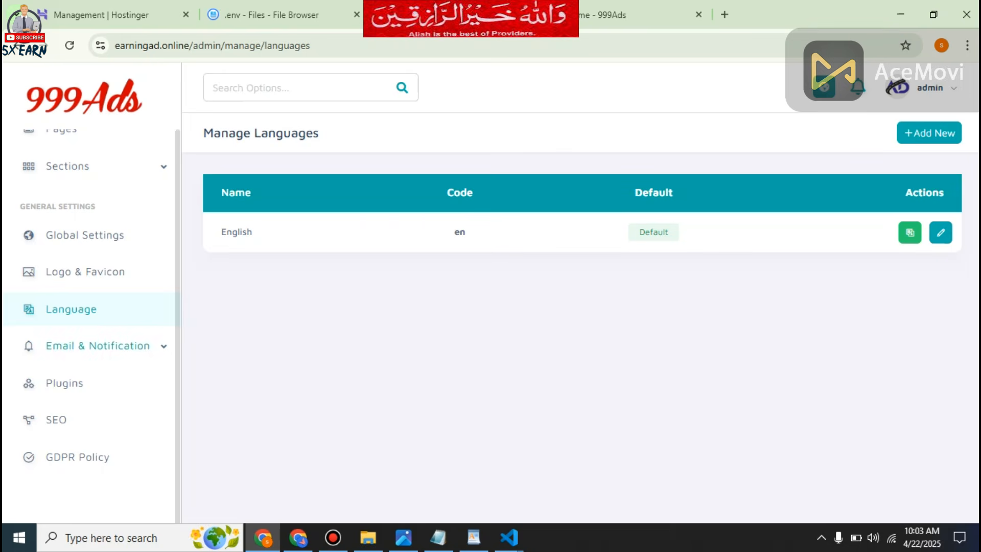
Replace the Site Title in Global Settings with earningad.online.
left_click(85, 271)
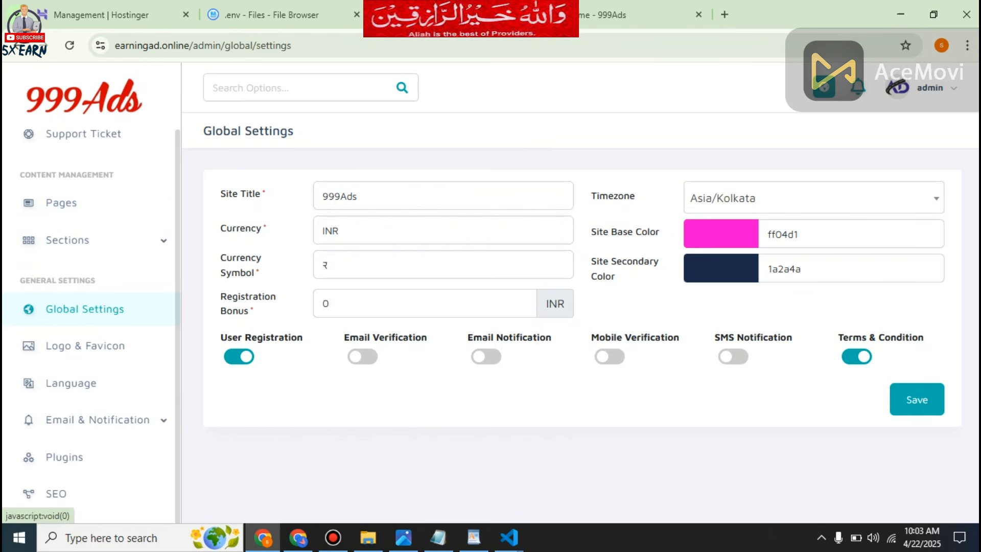
double_click(358, 196)
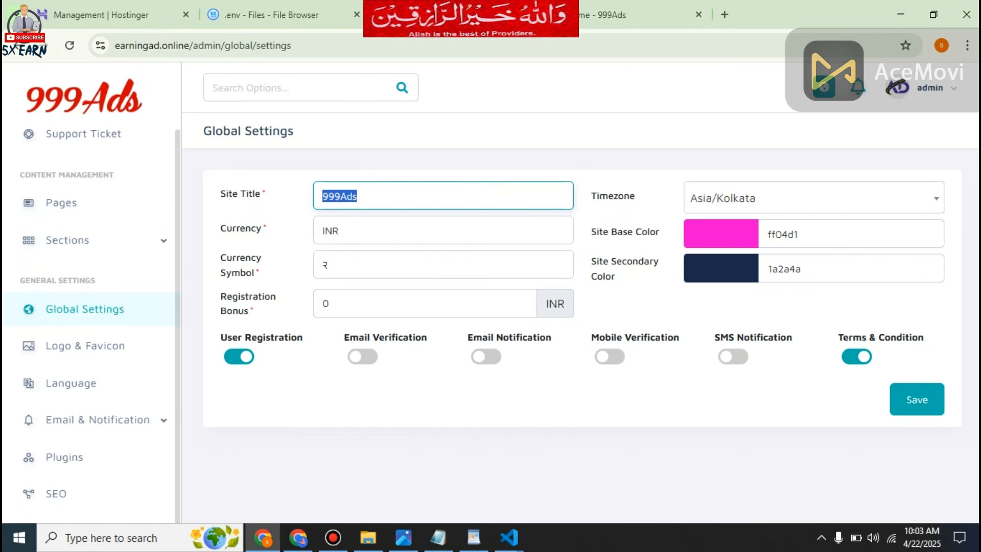
key("ctrl+v")
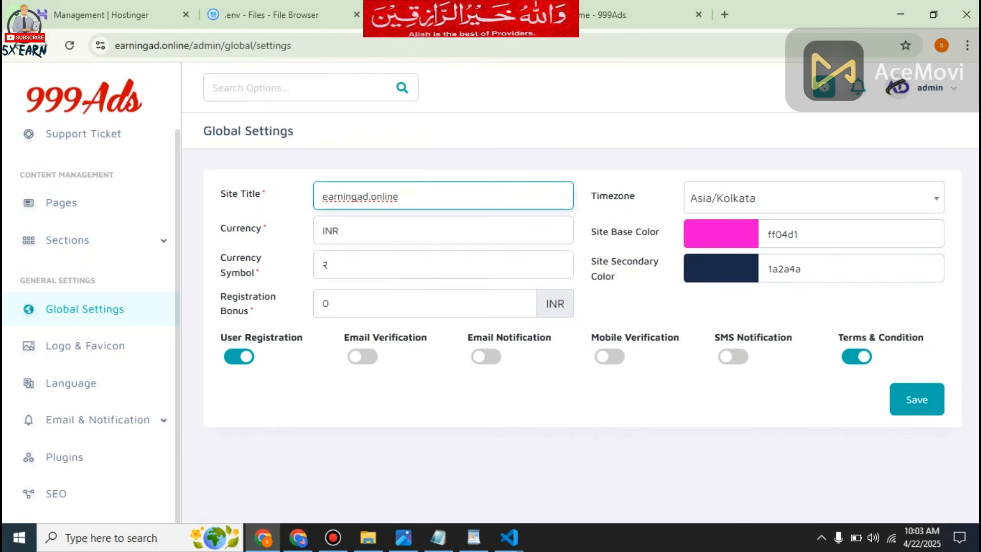
Choose Asia/Karachi as the site timezone.
left_click(813, 198)
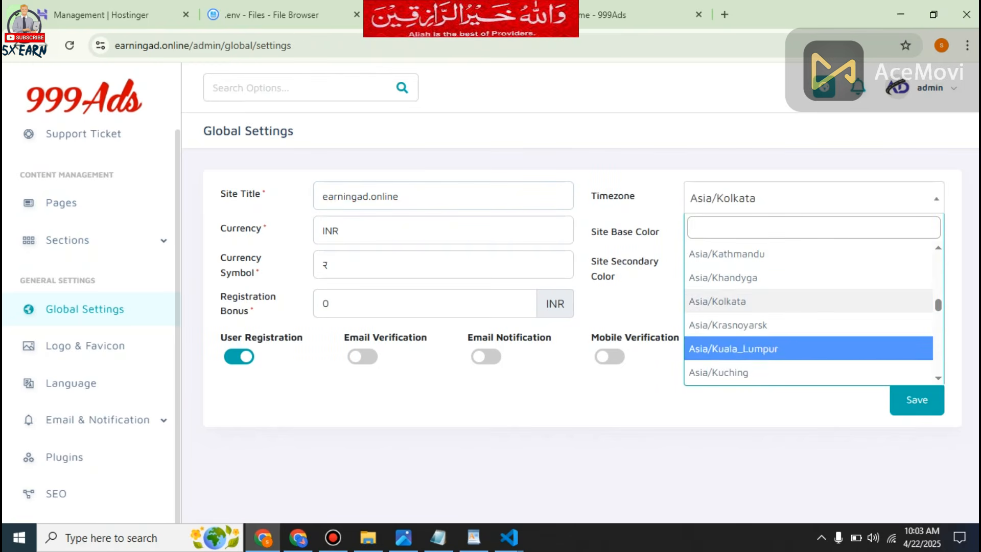
scroll(808, 312, "down", 1)
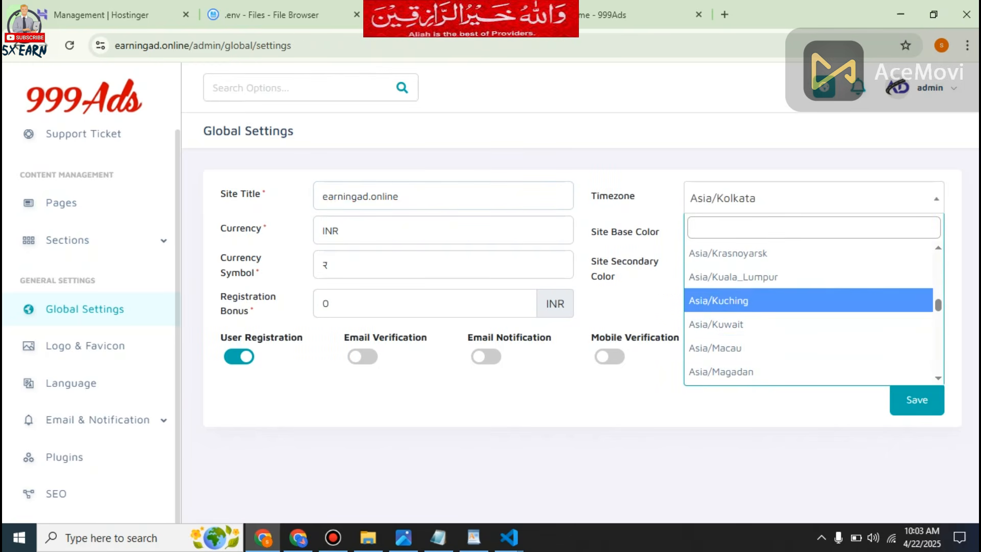
scroll(808, 312, "up", 3)
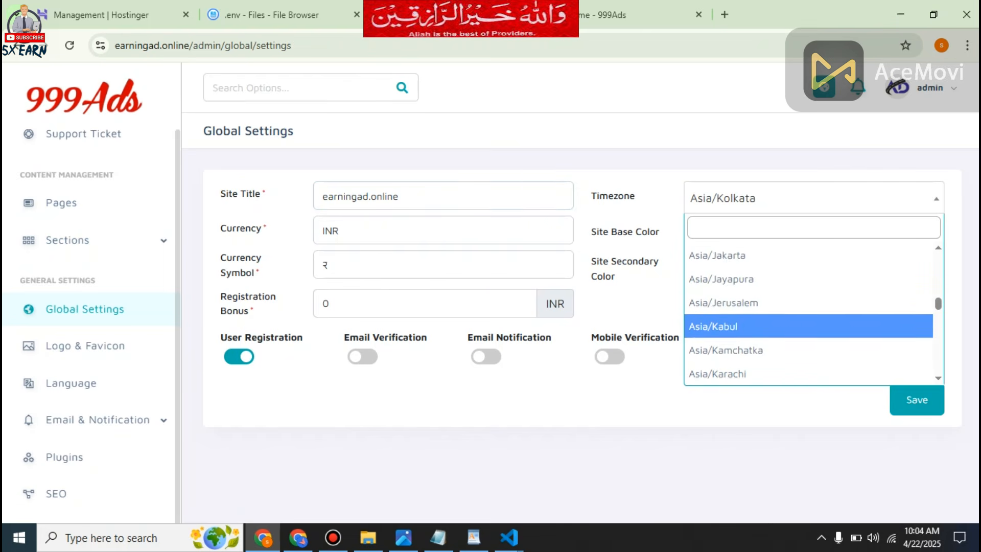
scroll(808, 326, "down", 1)
left_click(808, 302)
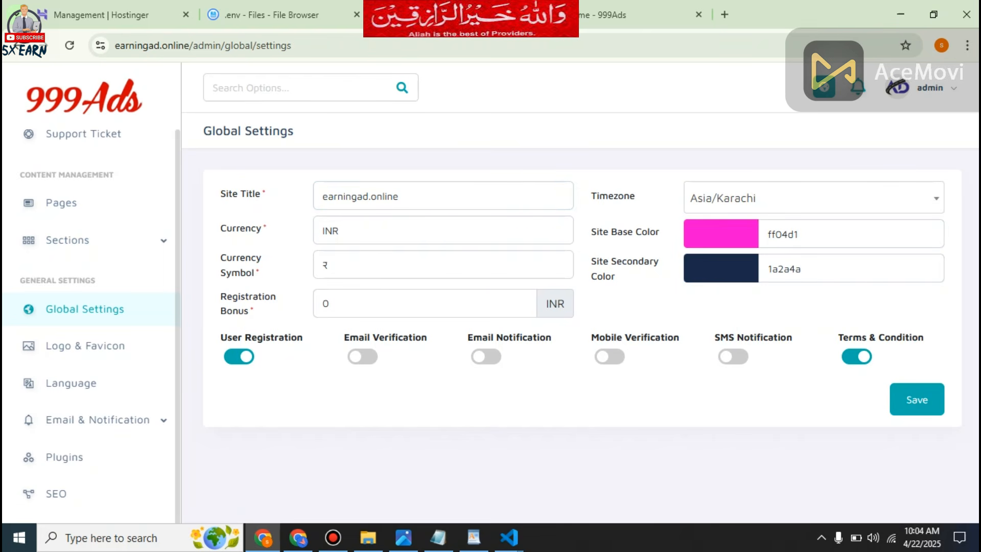
Set the Site Base Color to bright green (82ff04) and keep the Site Secondary Color as it is.
left_click(721, 234)
left_click(806, 281)
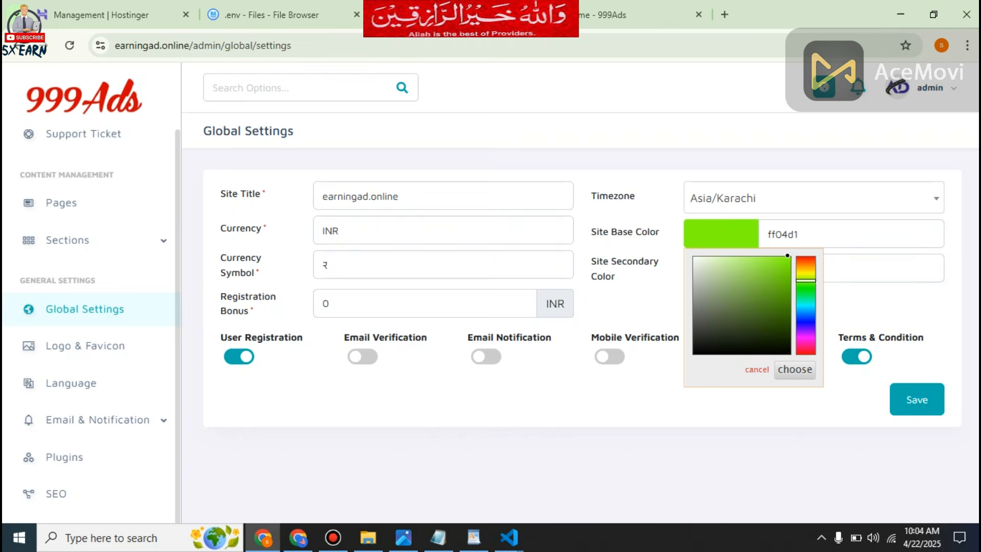
left_click(795, 370)
left_click(721, 268)
left_click(795, 404)
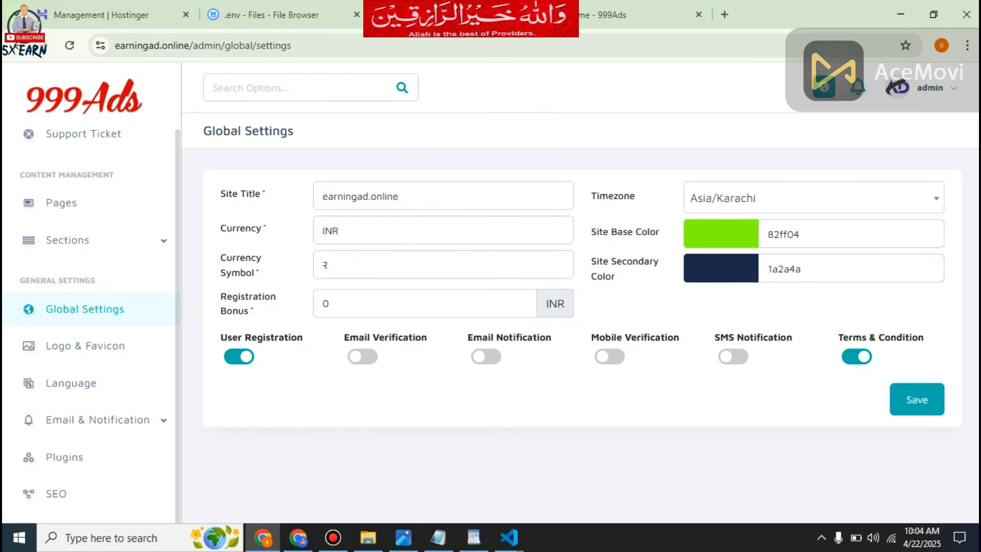
Set the Currency Symbol to Rs.
double_click(326, 264)
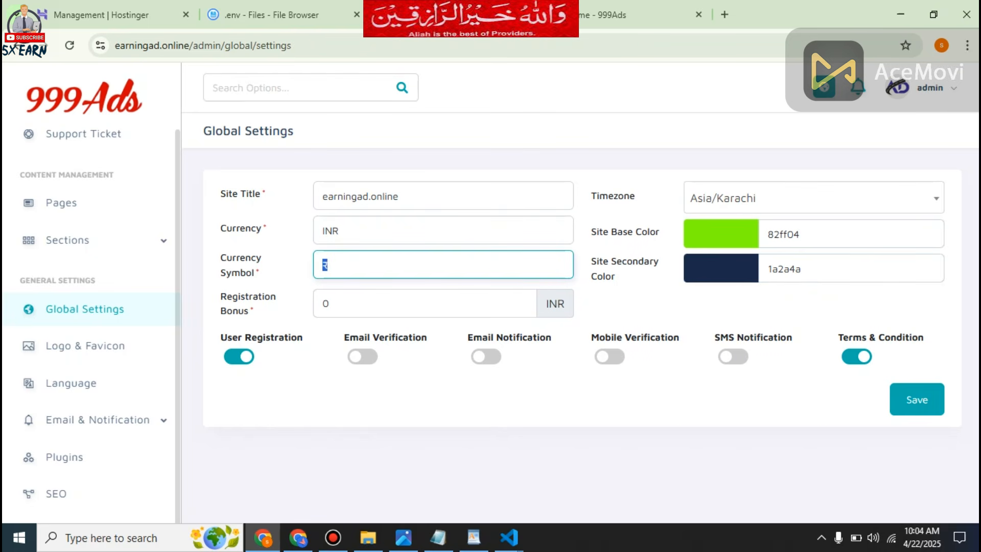
type("RS")
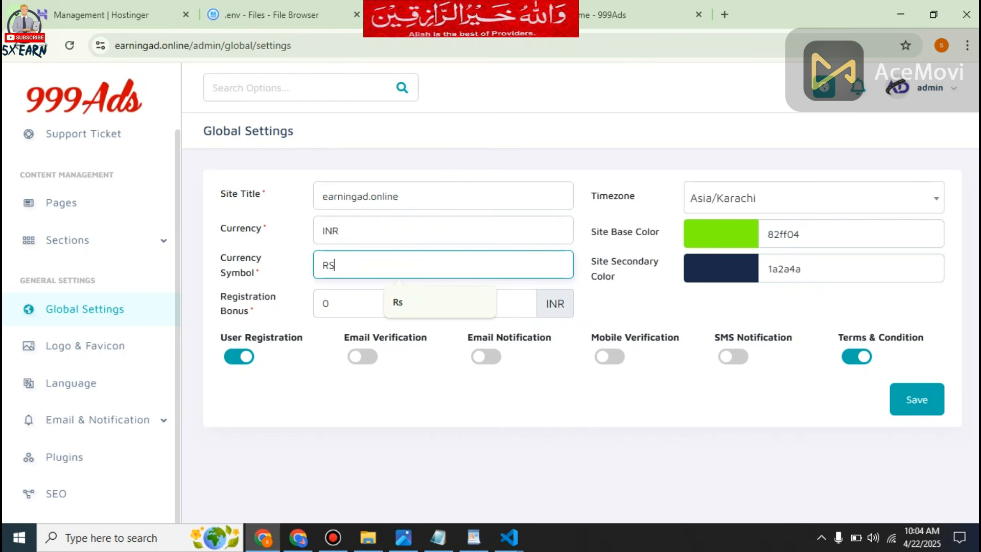
key("Down")
key("Return")
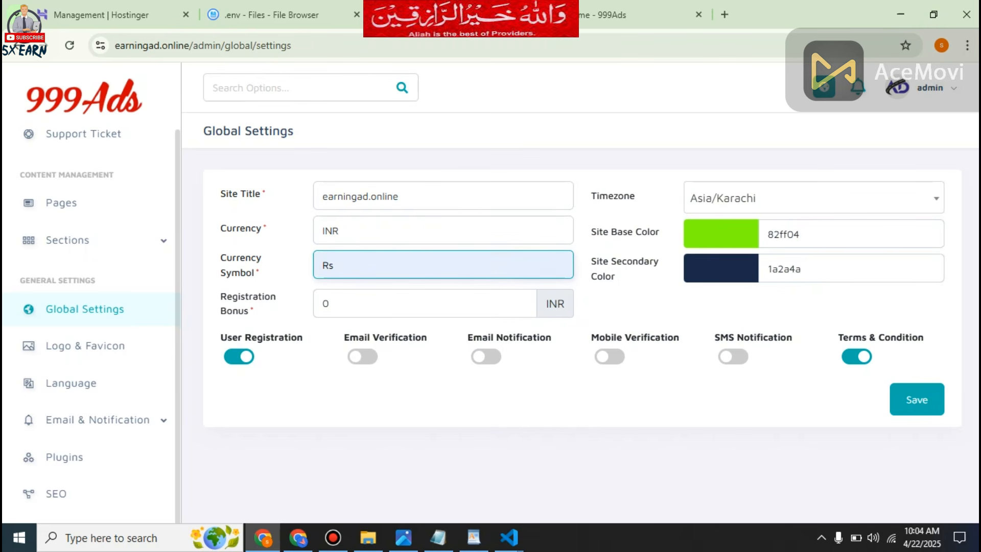
Set the Currency to RS and save the global settings.
key("shift+Tab")
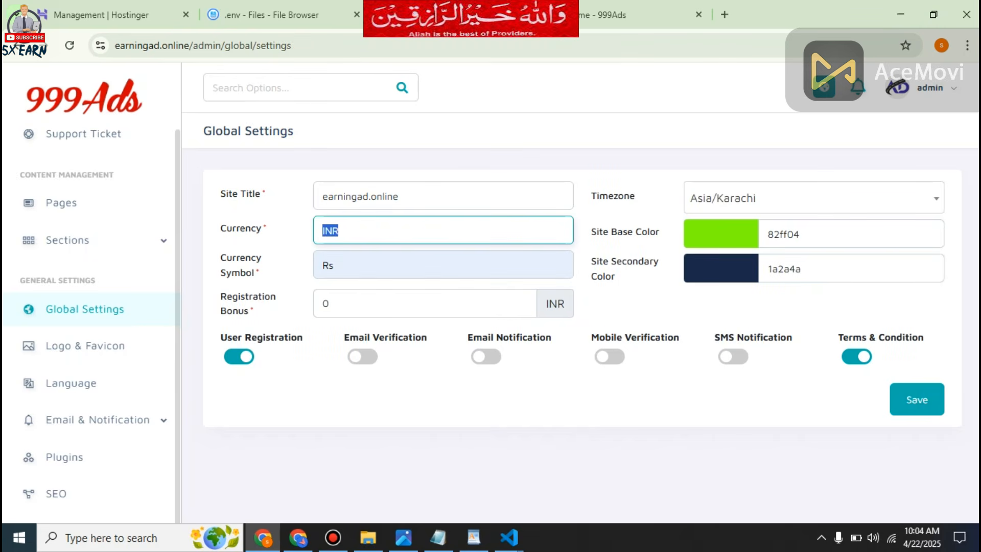
type("E")
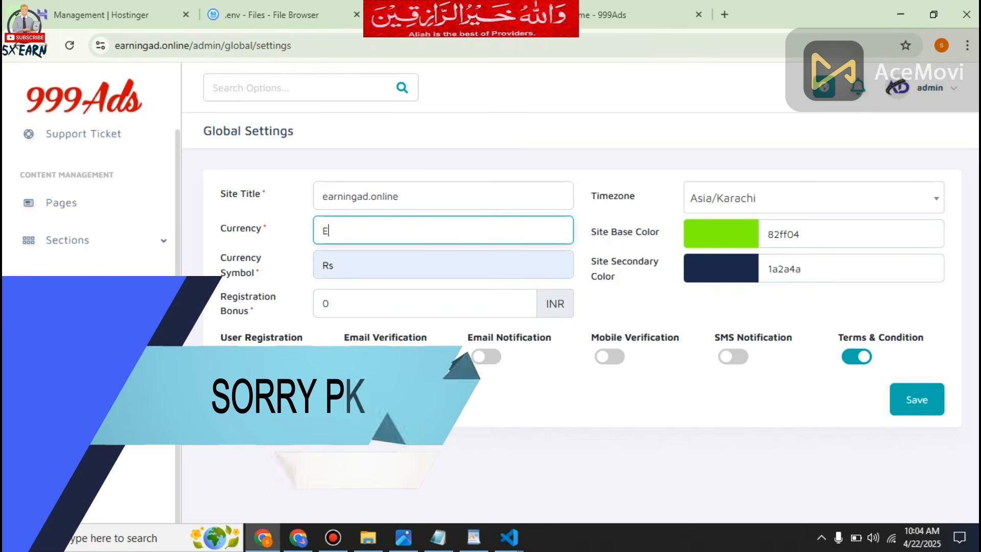
key("BackSpace")
type("RS")
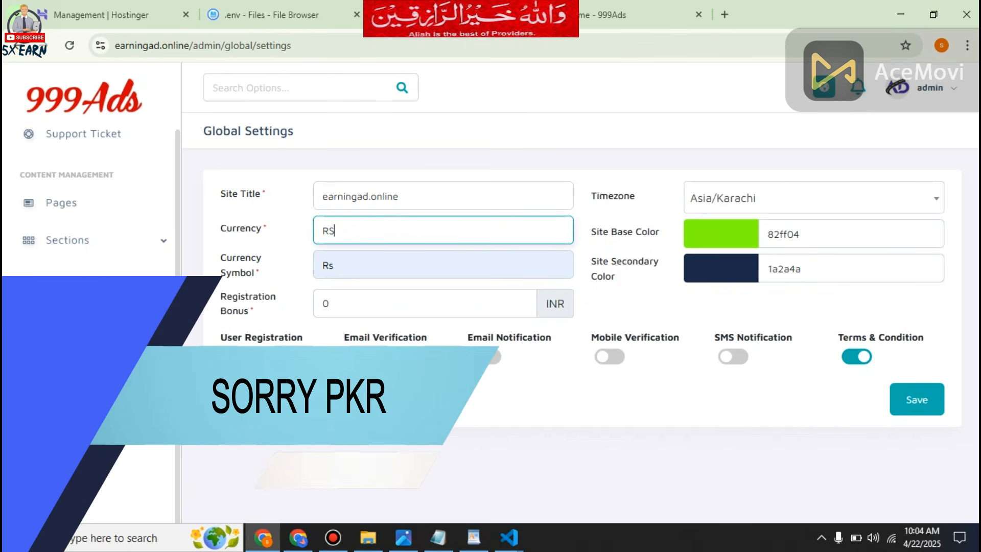
left_click(331, 303)
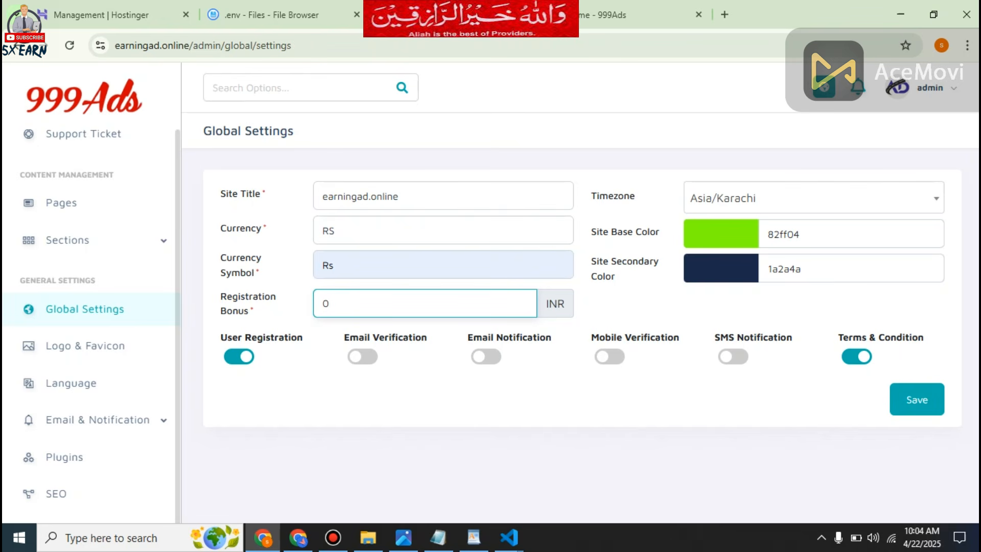
key("Return")
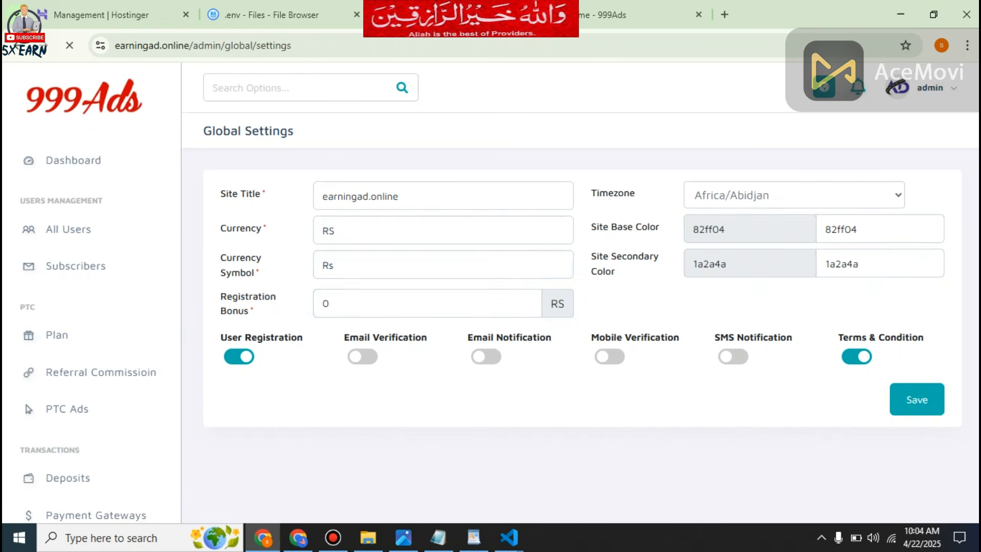
Open the Privacy Policy item from the Policy Pages section for editing.
scroll(29, 347, "up", 10)
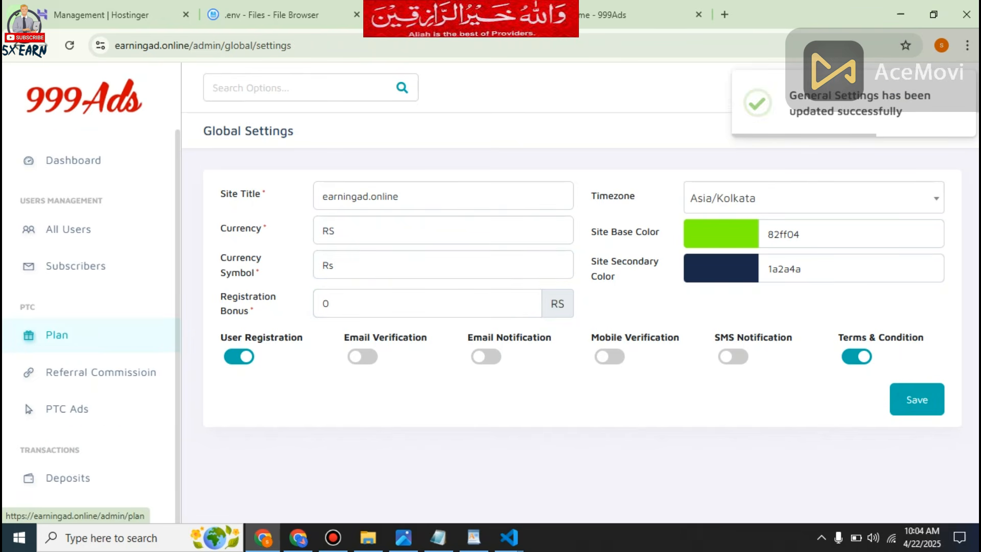
scroll(77, 378, "down", 9)
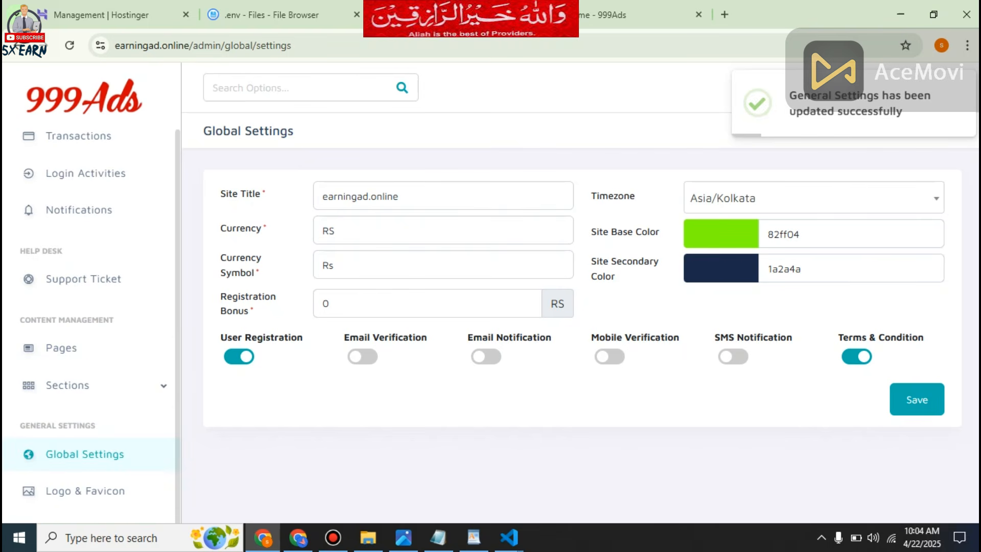
left_click(89, 385)
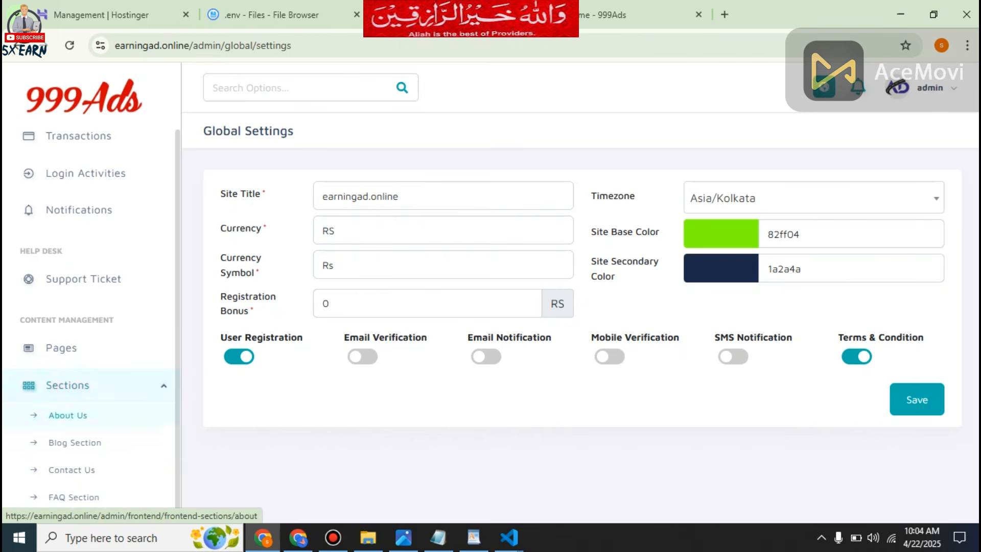
scroll(89, 378, "down", 6)
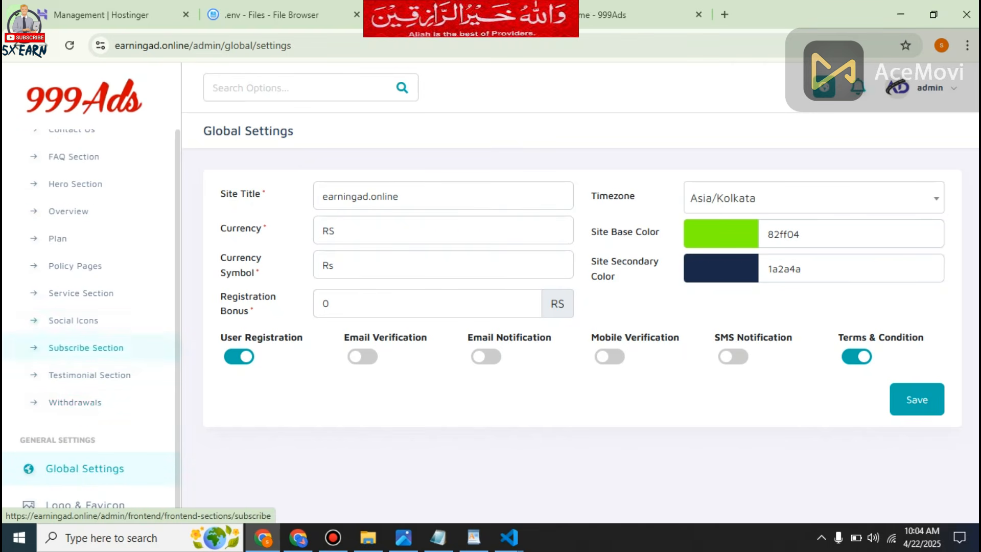
left_click(75, 265)
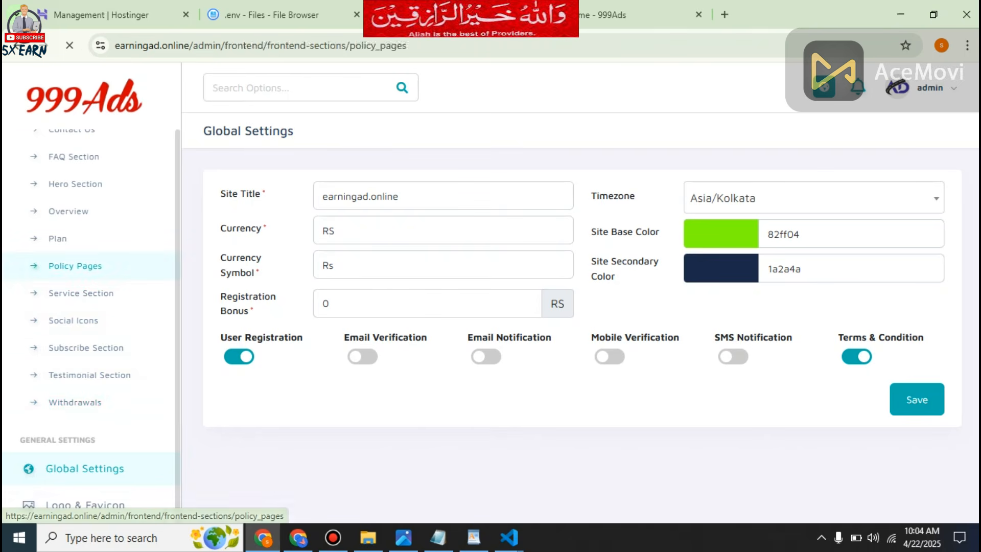
left_click(911, 272)
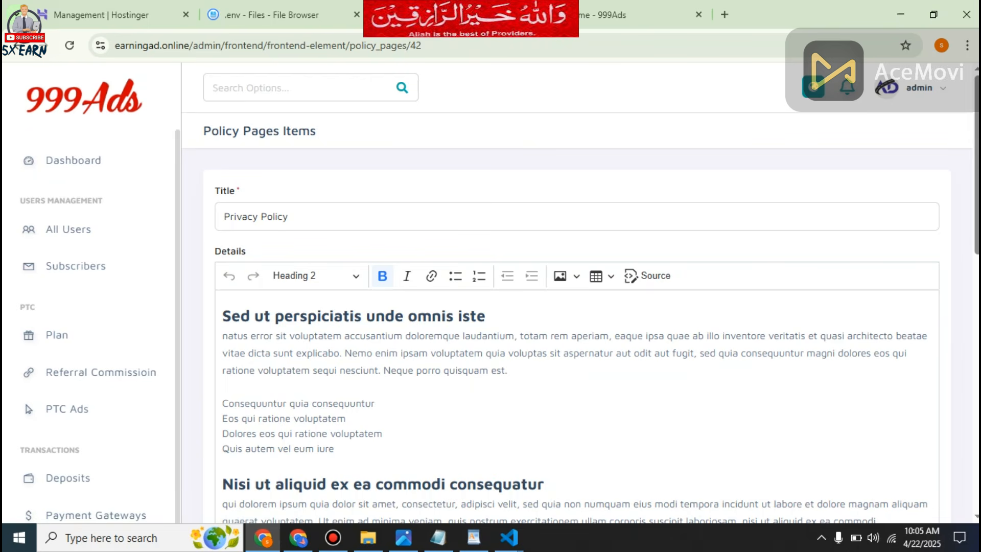
Review the Privacy Policy details and save the page with its existing text.
scroll(577, 296, "down", 4)
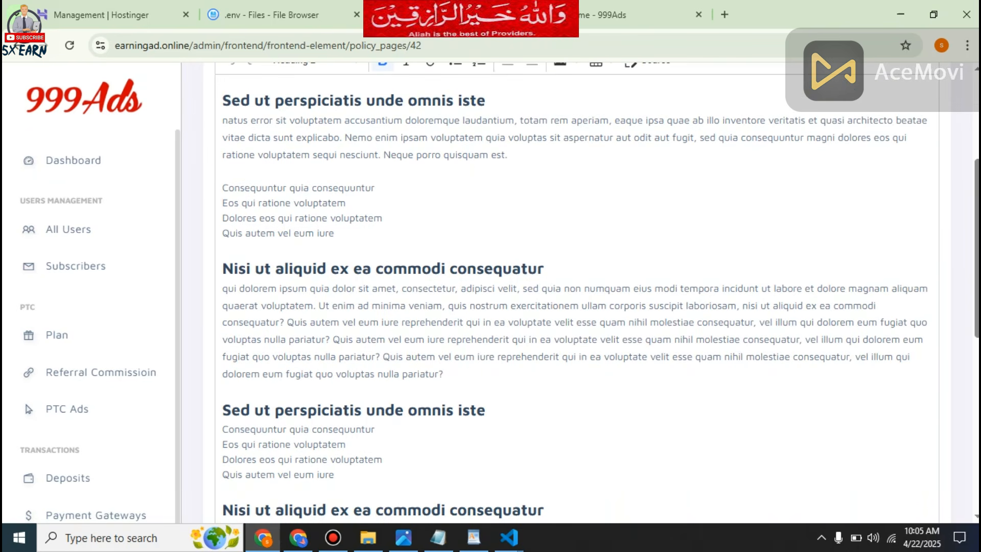
left_click(490, 410)
scroll(490, 409, "down", 8)
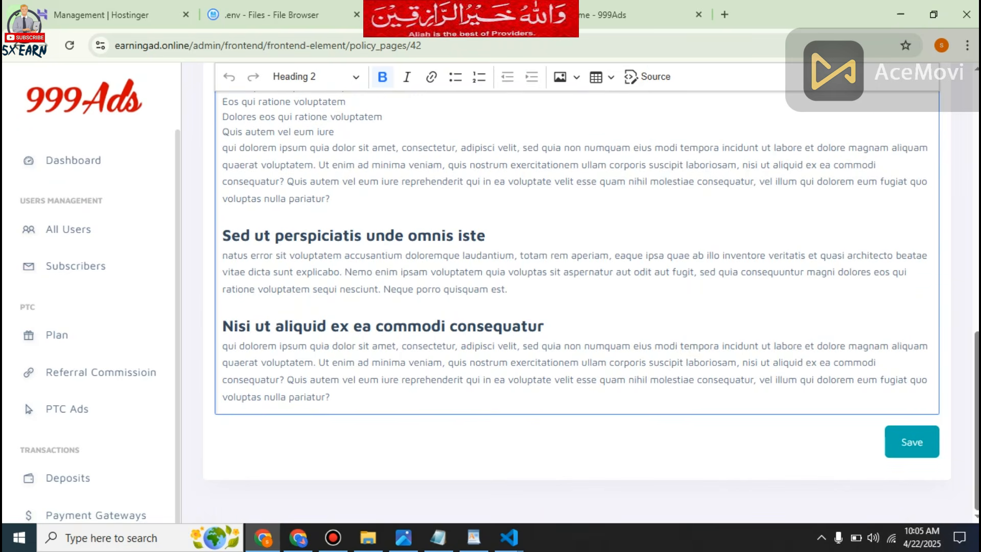
left_click(912, 442)
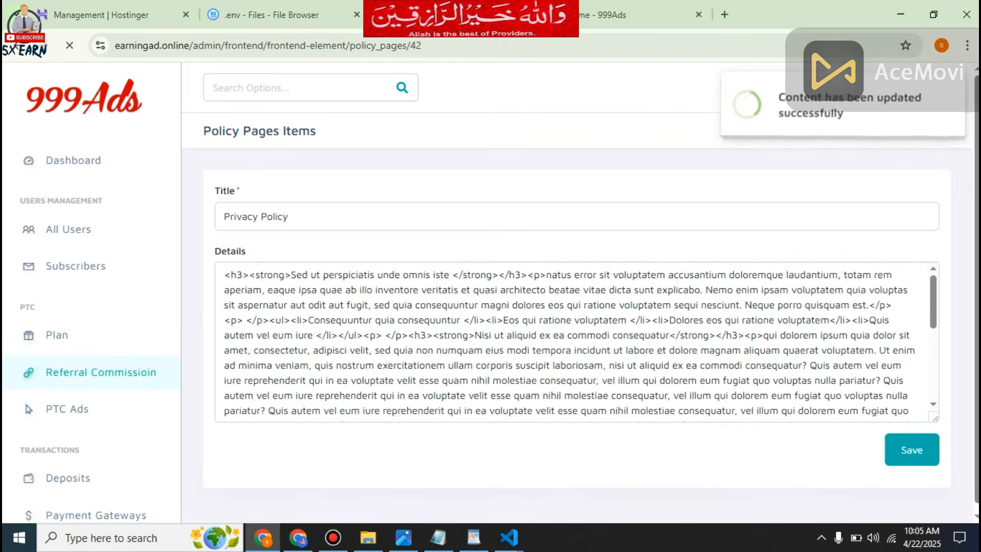
scroll(67, 409, "down", 8)
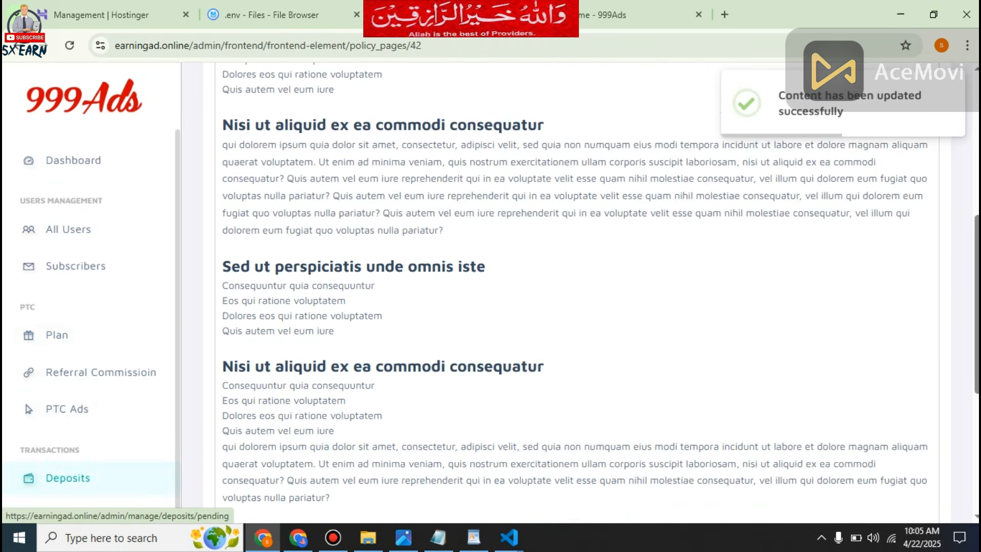
scroll(66, 477, "down", 3)
scroll(577, 307, "up", 15)
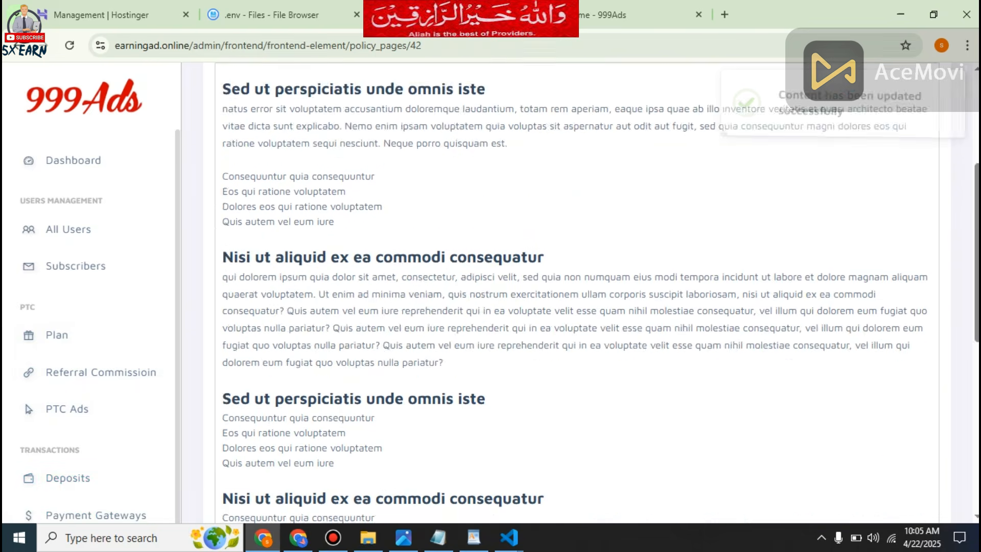
scroll(67, 460, "down", 6)
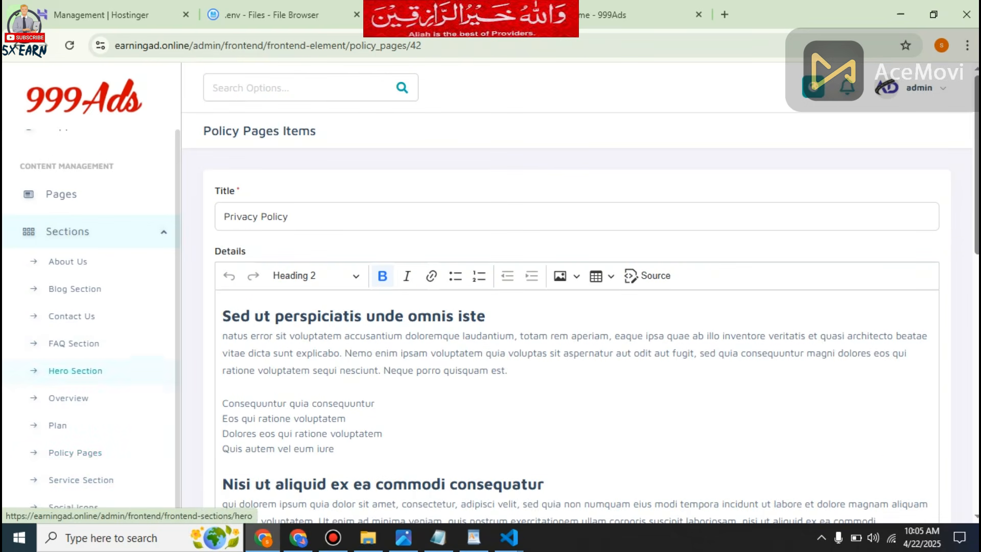
Look over the Plan section's headings and the pending support tickets, ending on the list of site pages.
left_click(57, 426)
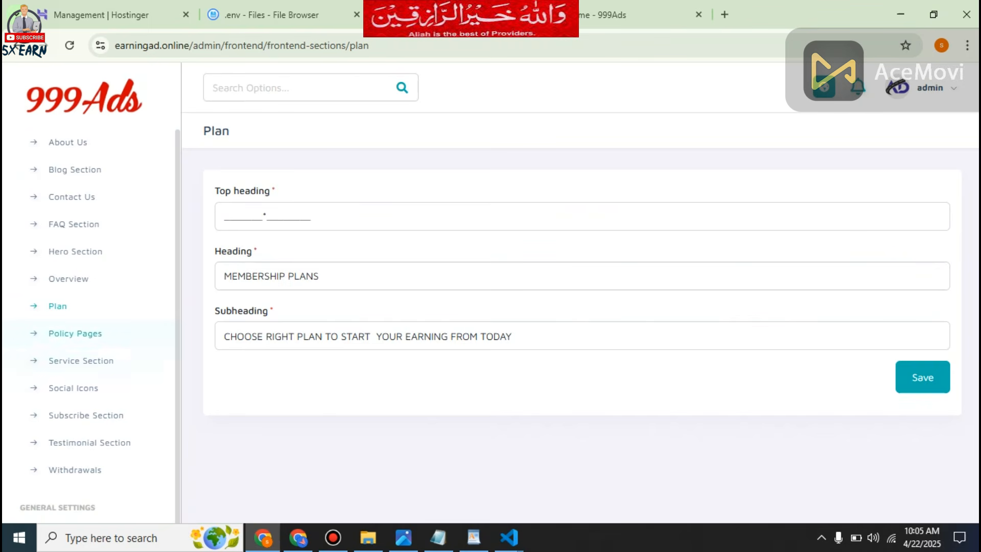
scroll(76, 460, "down", 5)
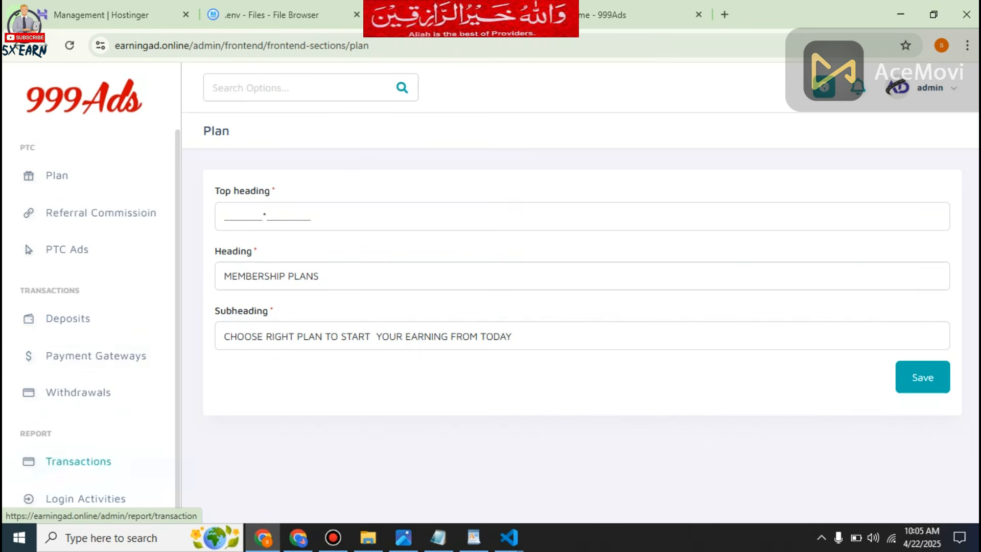
scroll(82, 365, "down", 5)
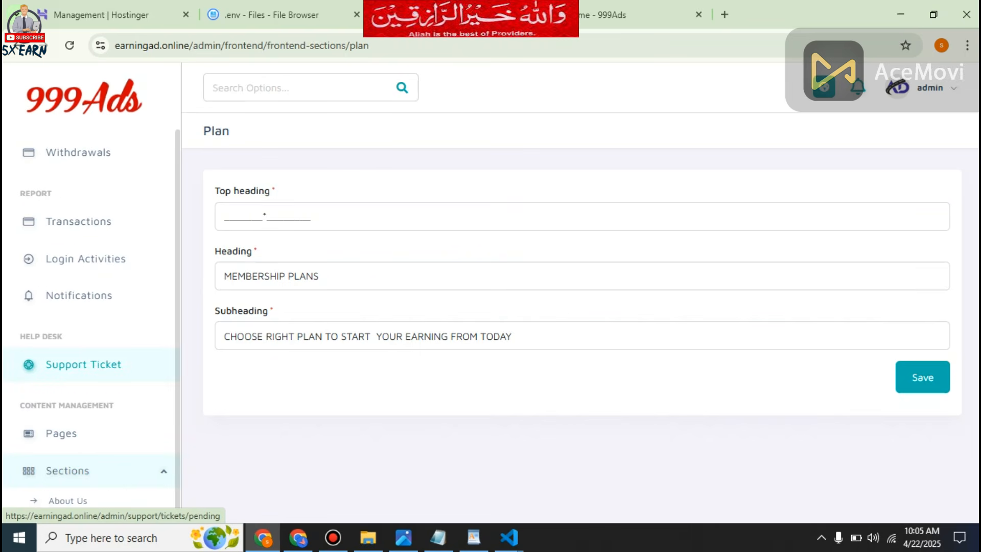
left_click(83, 364)
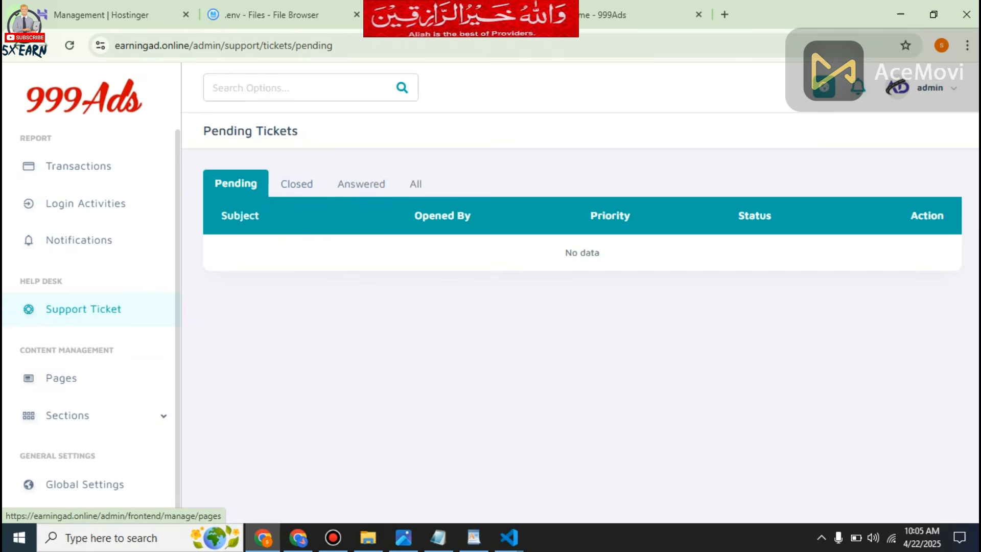
left_click(61, 379)
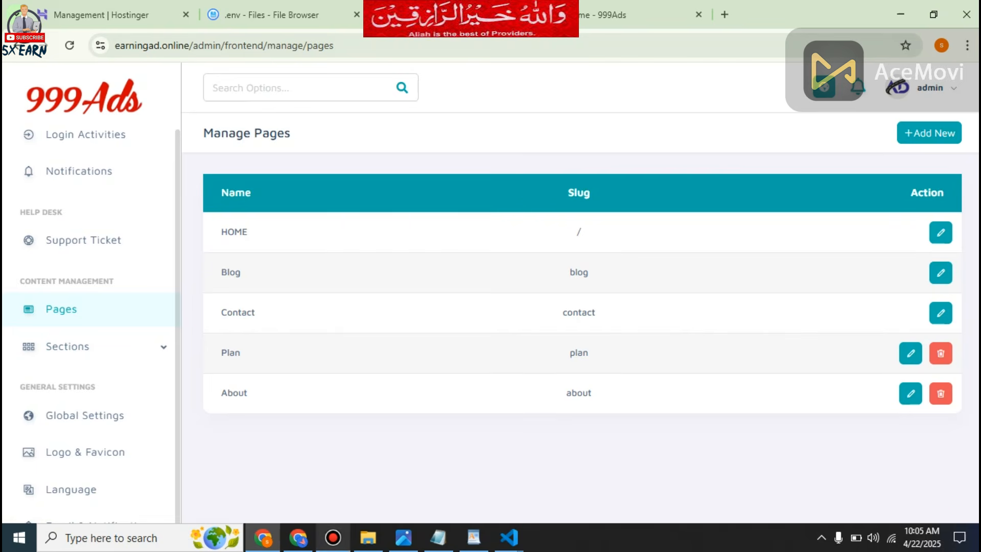
Switch to the YouTube browser window and look through the videos of the 5X Earn channel.
left_click(298, 538)
scroll(659, 449, "down", 2)
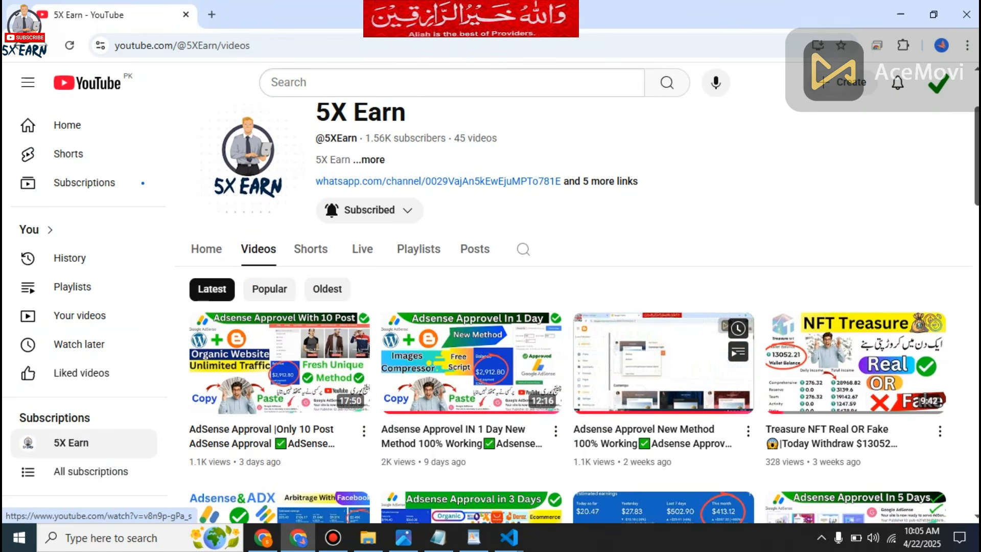
scroll(659, 358, "down", 4)
scroll(824, 371, "down", 7)
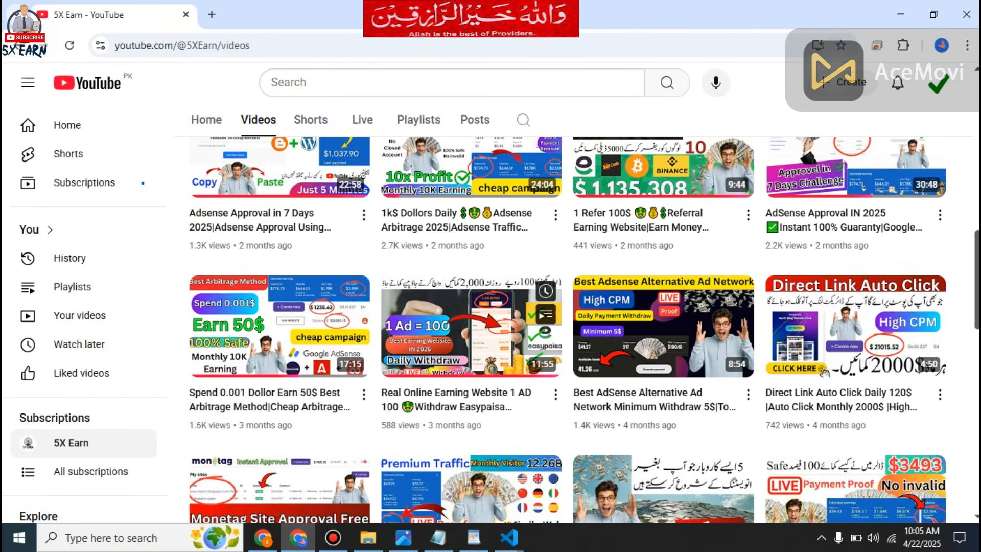
scroll(751, 307, "up", 5)
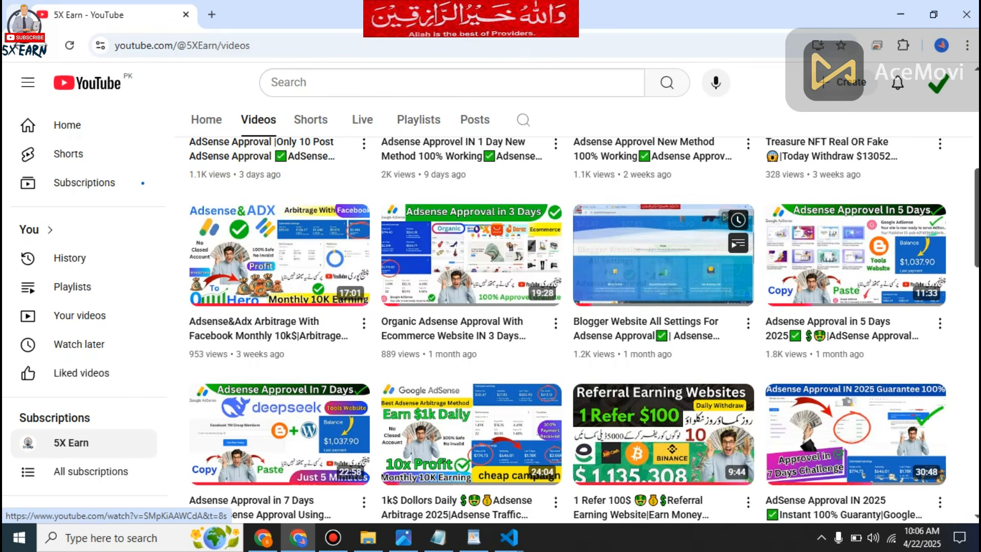
scroll(664, 255, "down", 1)
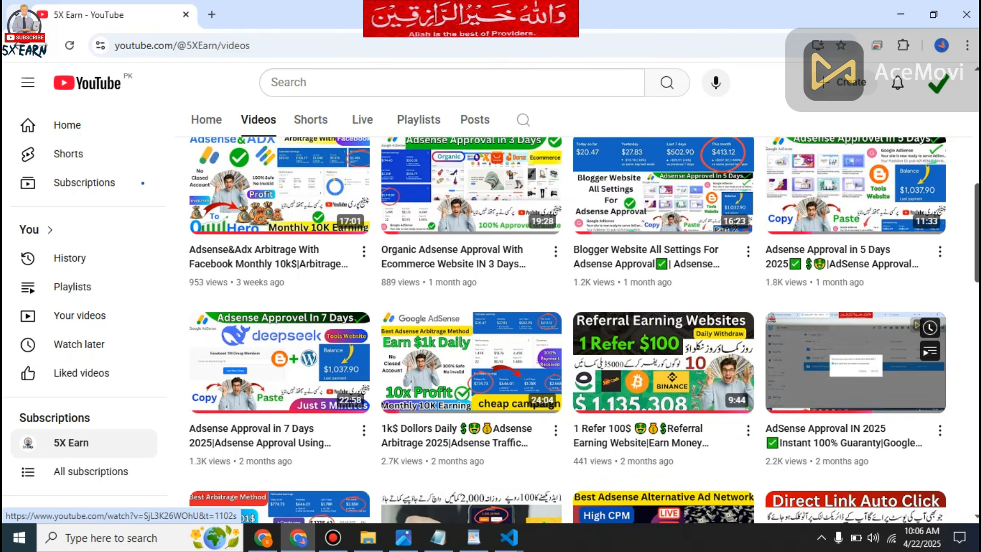
Return to the 999Ads admin window and examine the section layouts of the HOME and Contact pages.
left_click(264, 537)
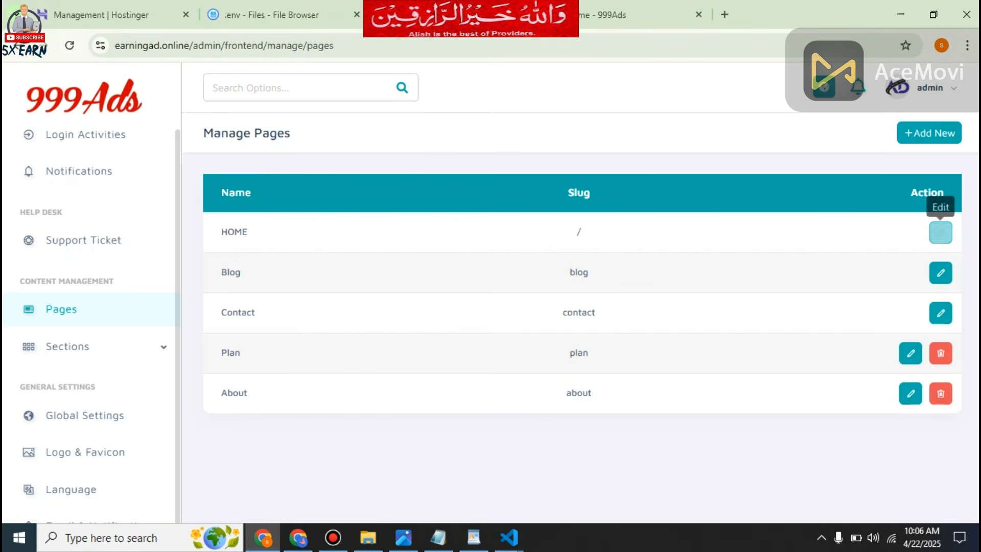
left_click(941, 232)
scroll(92, 357, "down", 10)
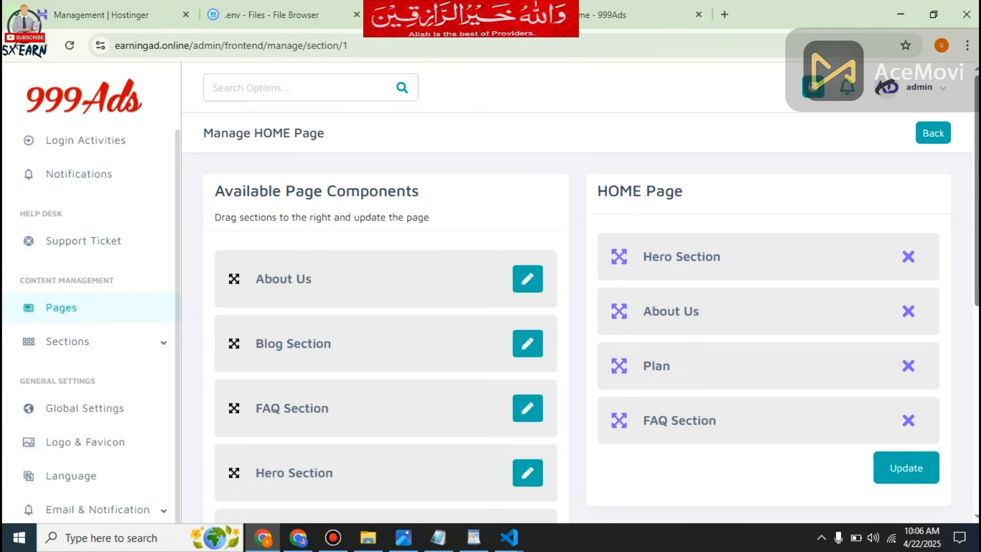
left_click(933, 133)
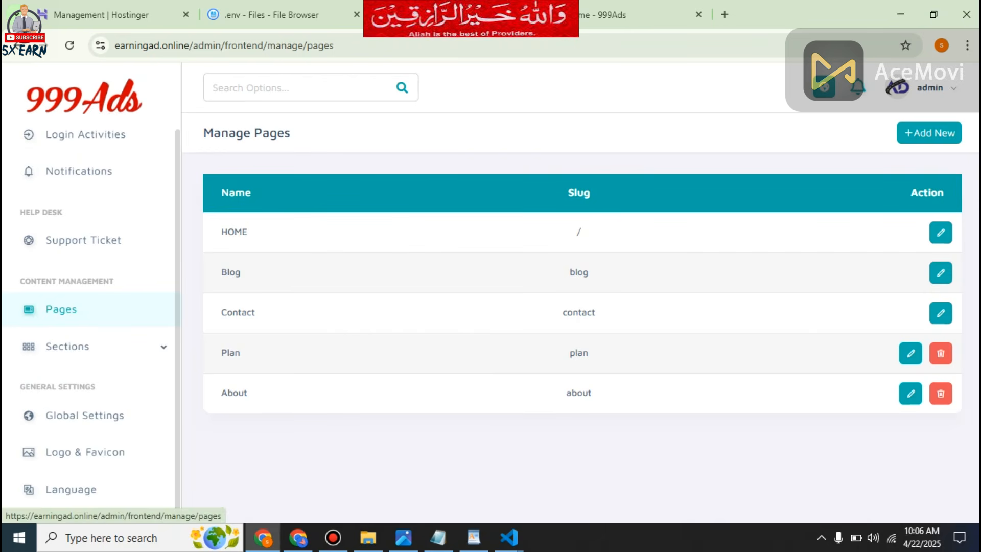
left_click(941, 313)
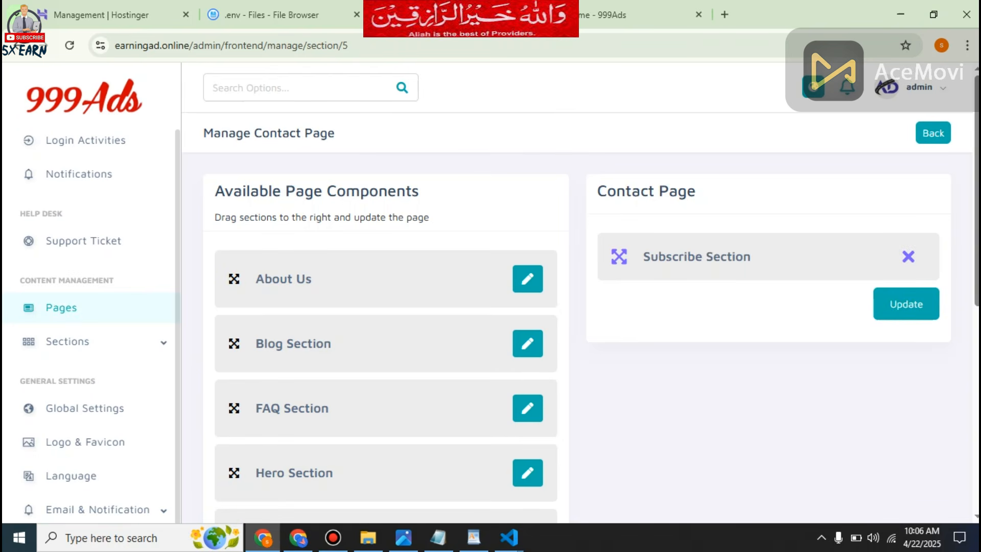
left_click(933, 133)
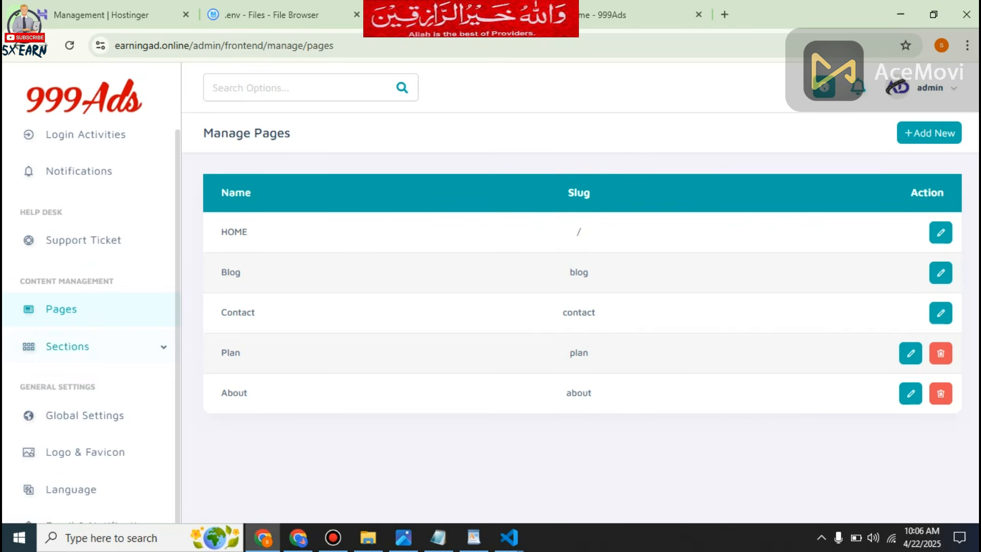
Replace 999ads with earningad.online at the start of the About Us section's description and save the section.
left_click(68, 352)
left_click(67, 377)
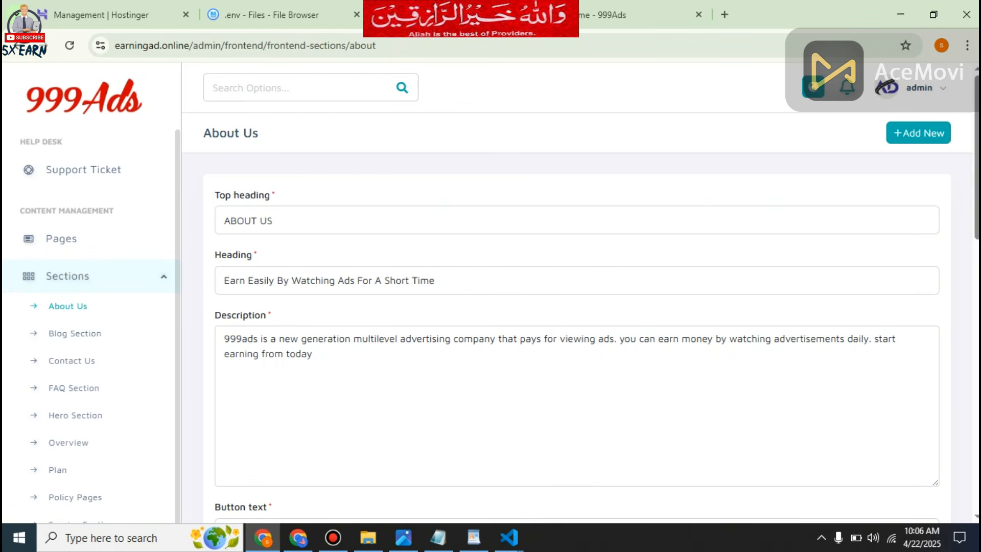
left_click_drag(253, 339, 223, 339)
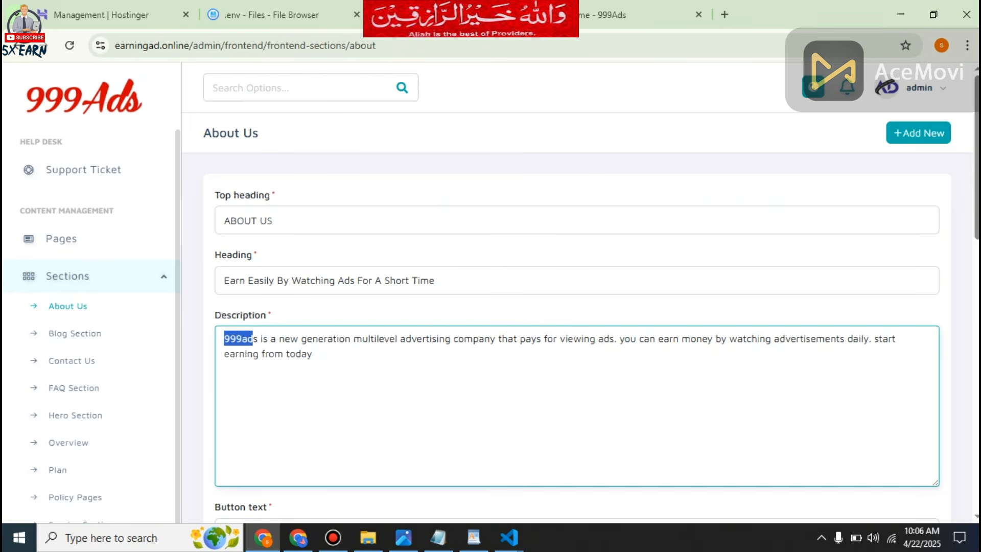
key("BackSpace")
key("Delete")
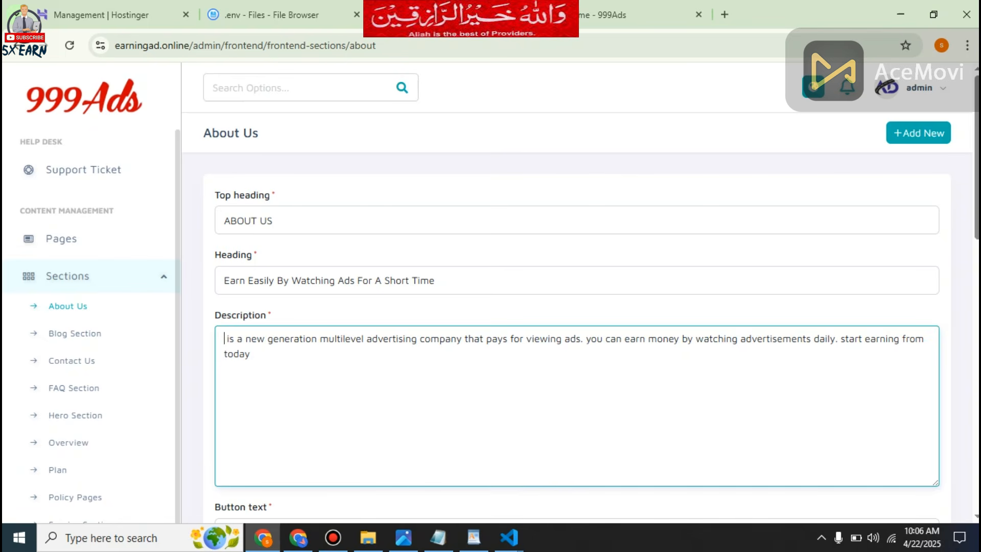
type("earningad.online")
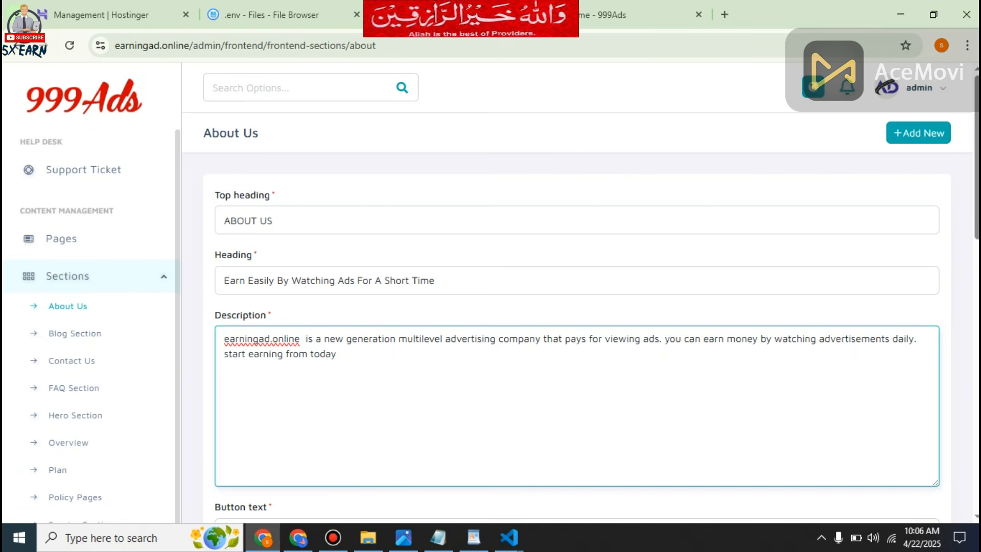
scroll(578, 291, "down", 7)
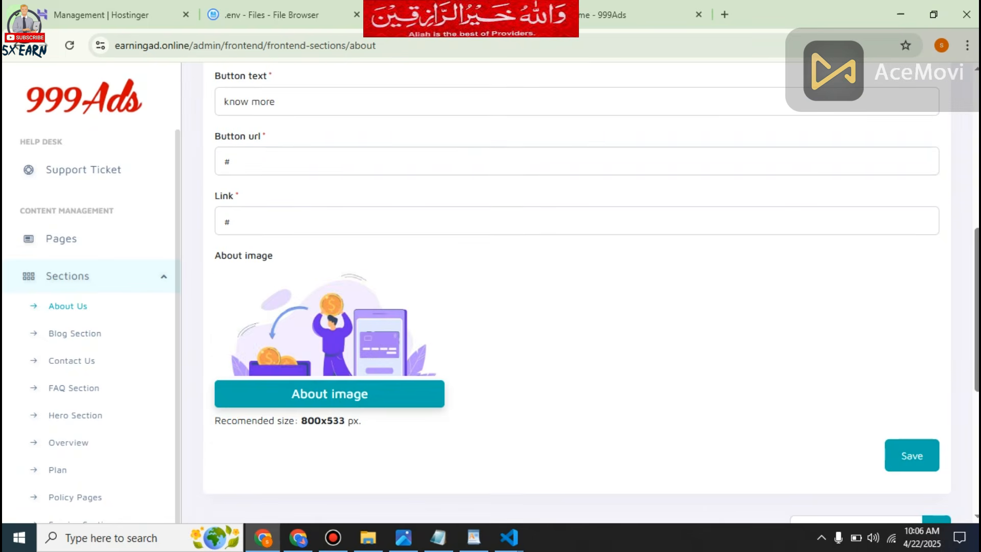
left_click(912, 455)
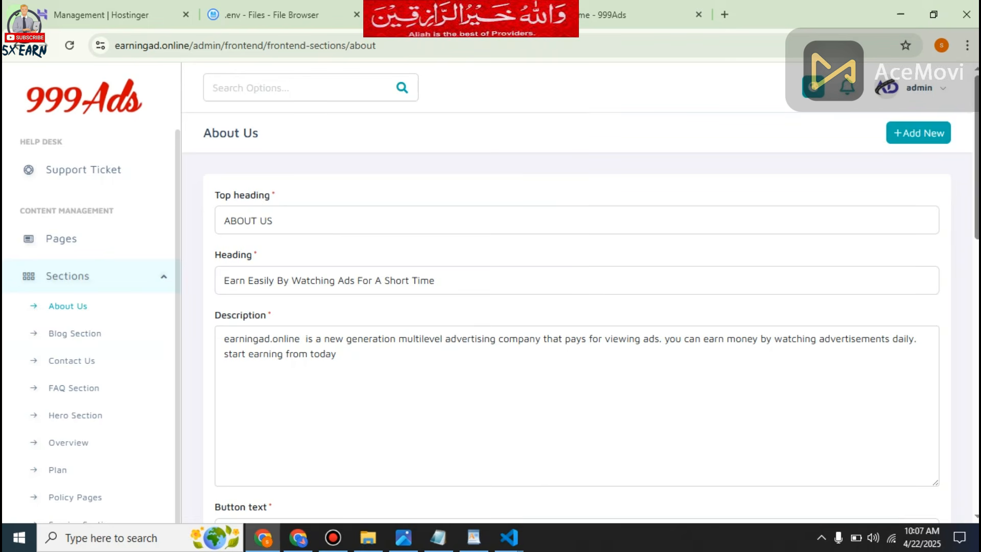
Examine the referral commission settings and the Gold membership plan's details, leaving the plan form without saving.
scroll(76, 357, "up", 10)
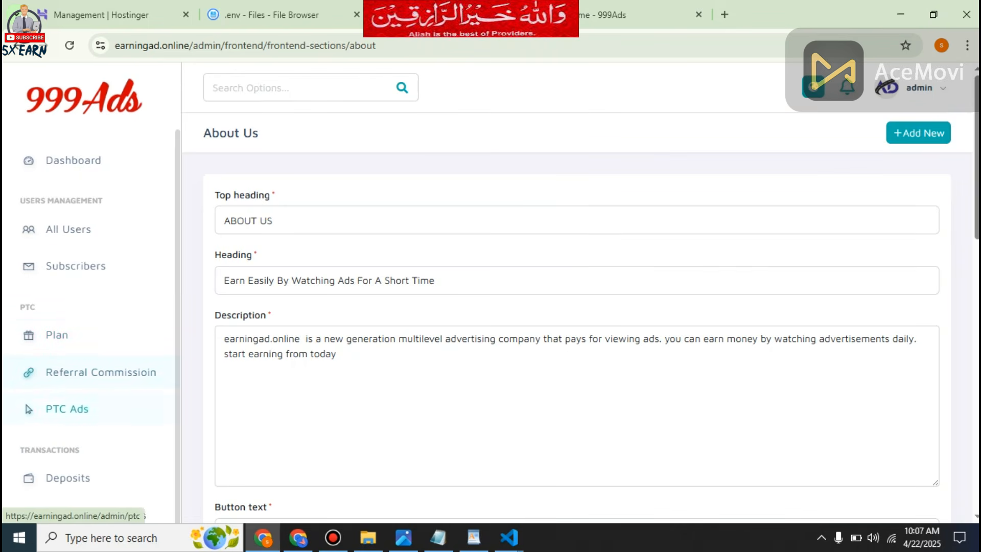
left_click(101, 372)
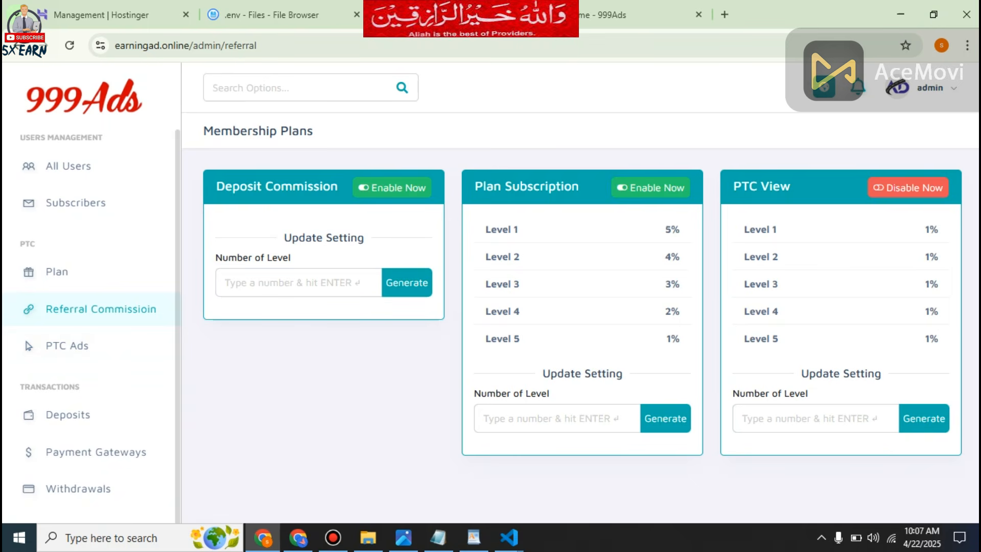
left_click(57, 271)
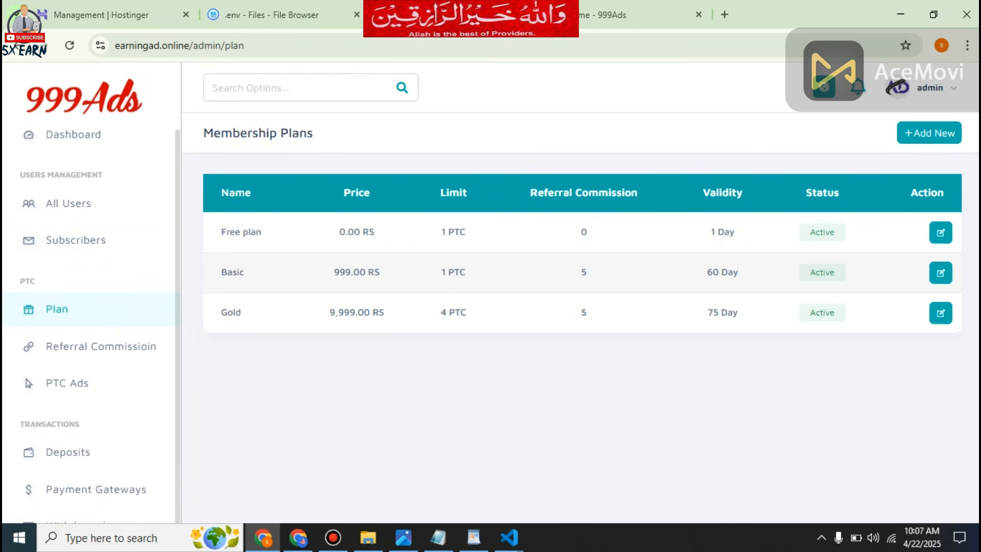
left_click(940, 312)
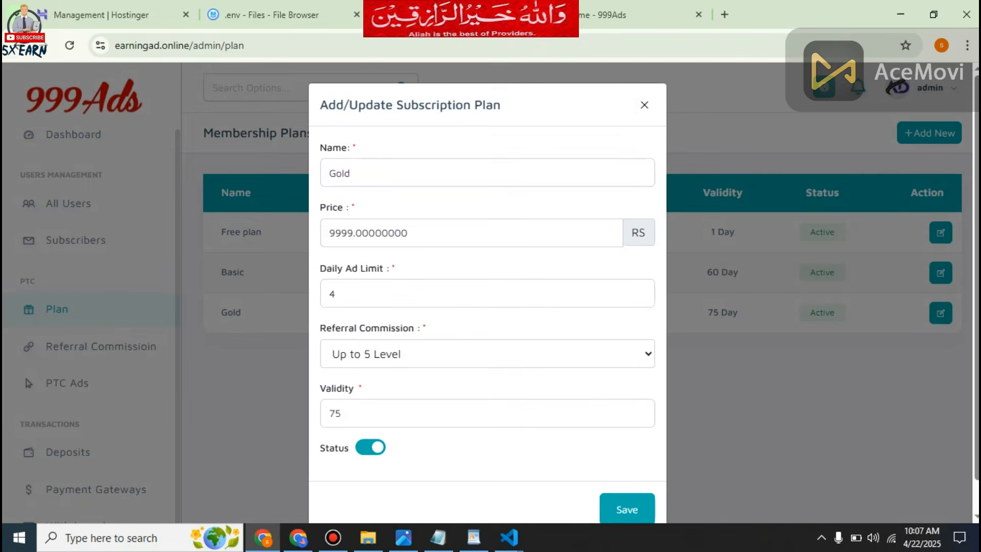
scroll(487, 281, "down", 1)
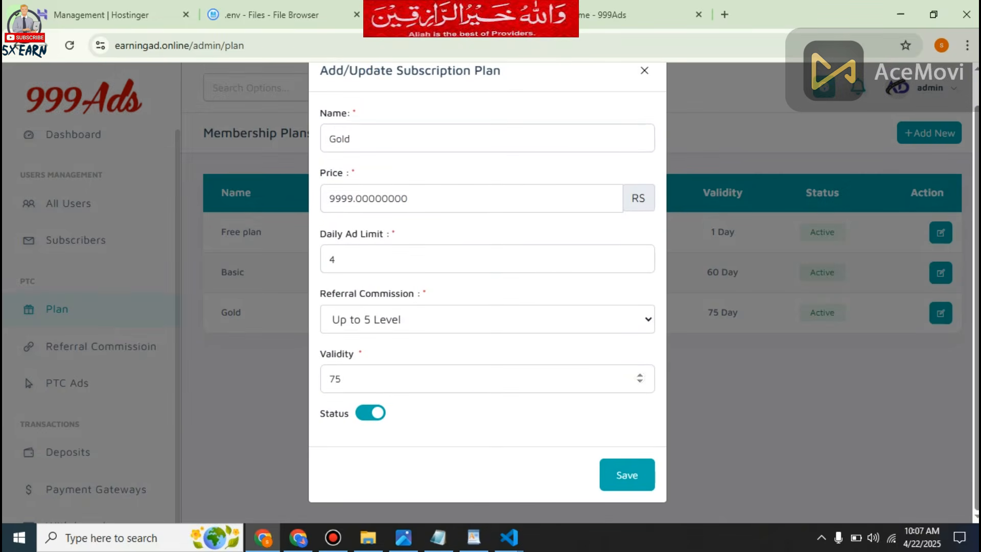
scroll(640, 258, "up", 1)
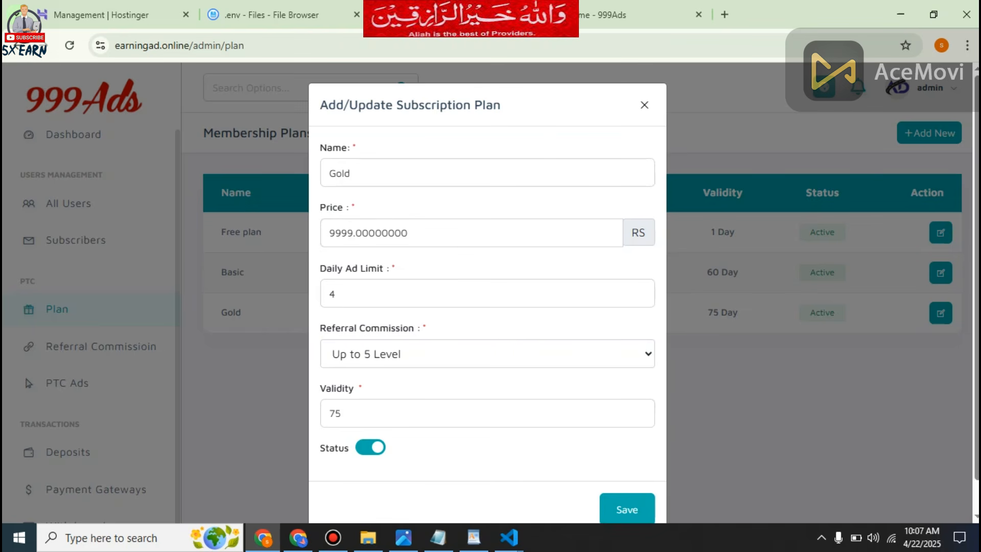
left_click(644, 104)
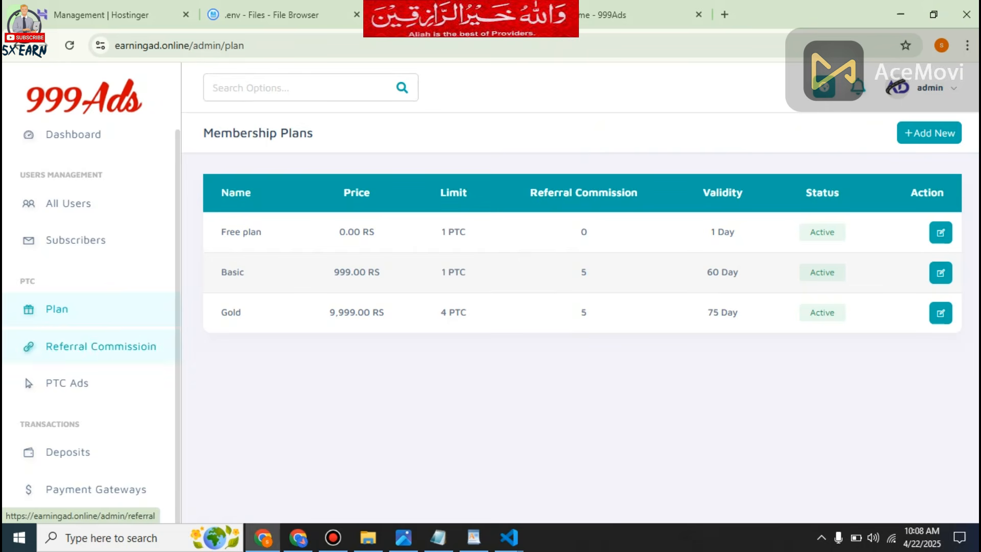
Open the admin dashboard and examine its deposit, withdrawal and user statistics.
scroll(29, 215, "up", 1)
left_click(30, 160)
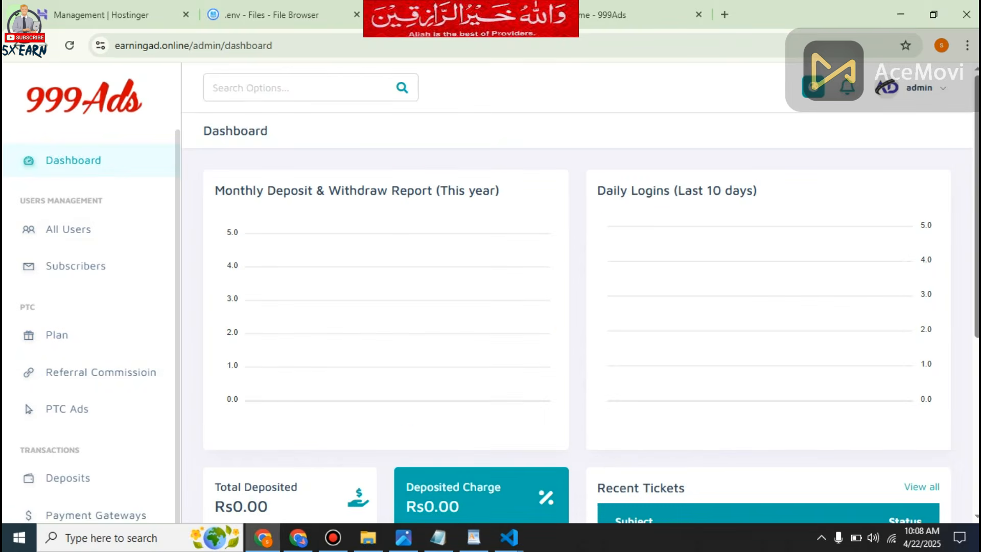
scroll(301, 340, "down", 5)
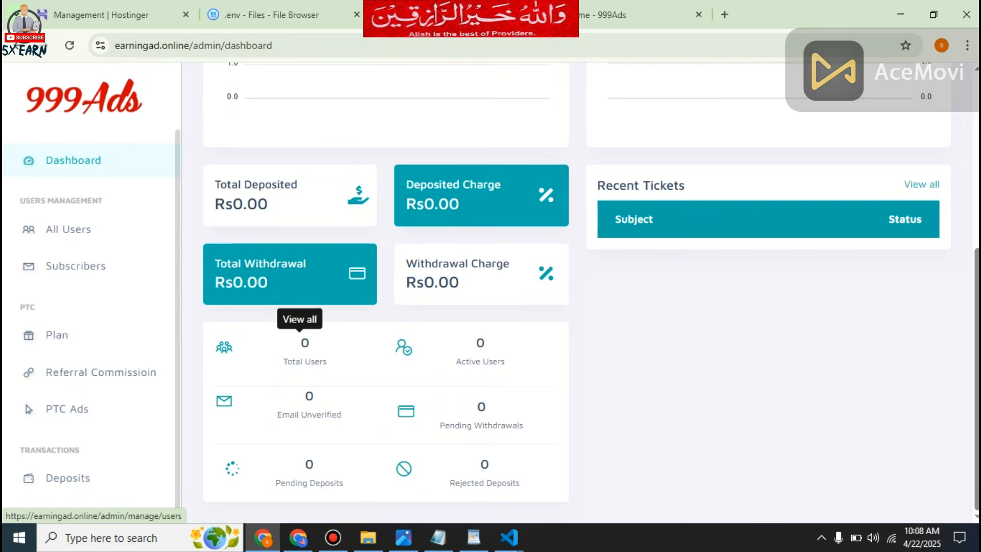
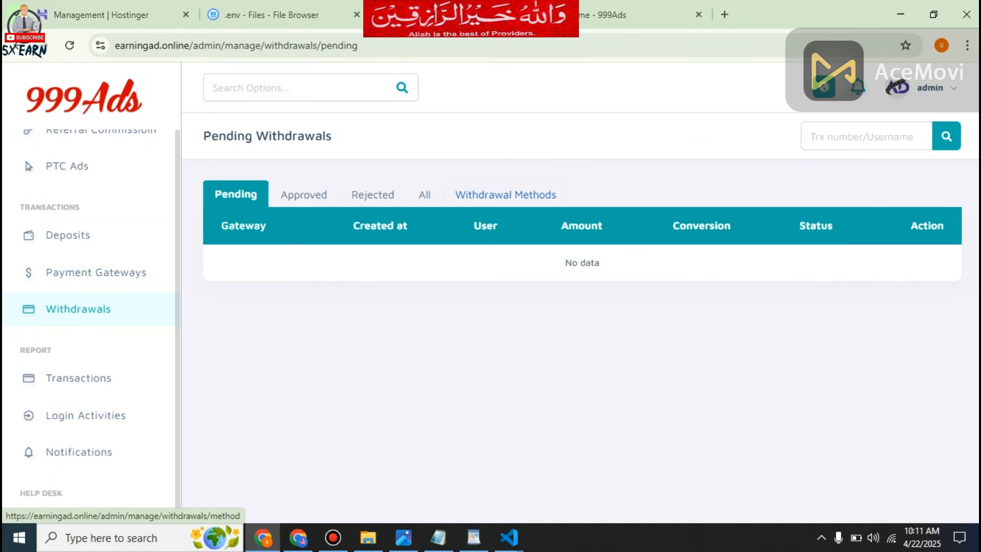
Examine the automatic payment gateways and open the list of manual gateways.
left_click(76, 272)
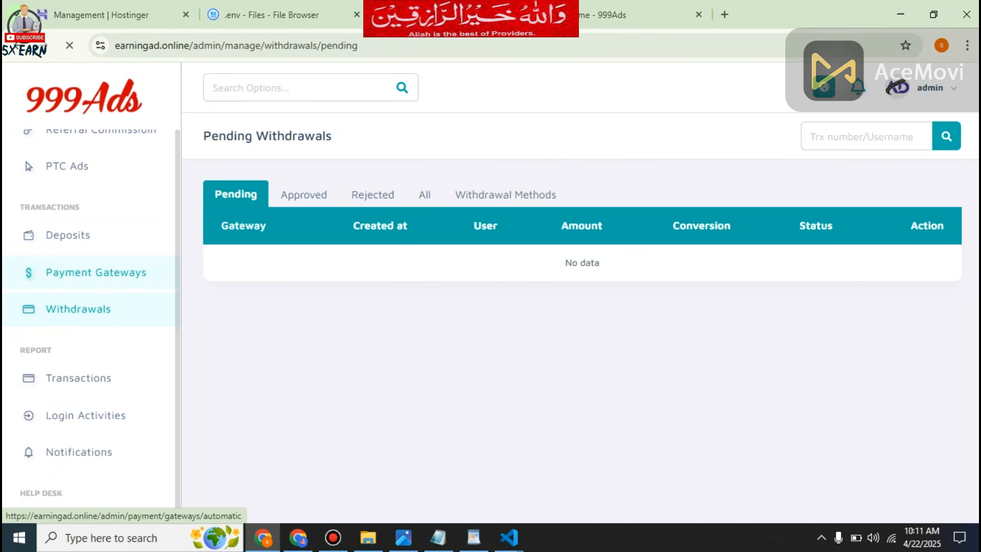
scroll(577, 316, "down", 4)
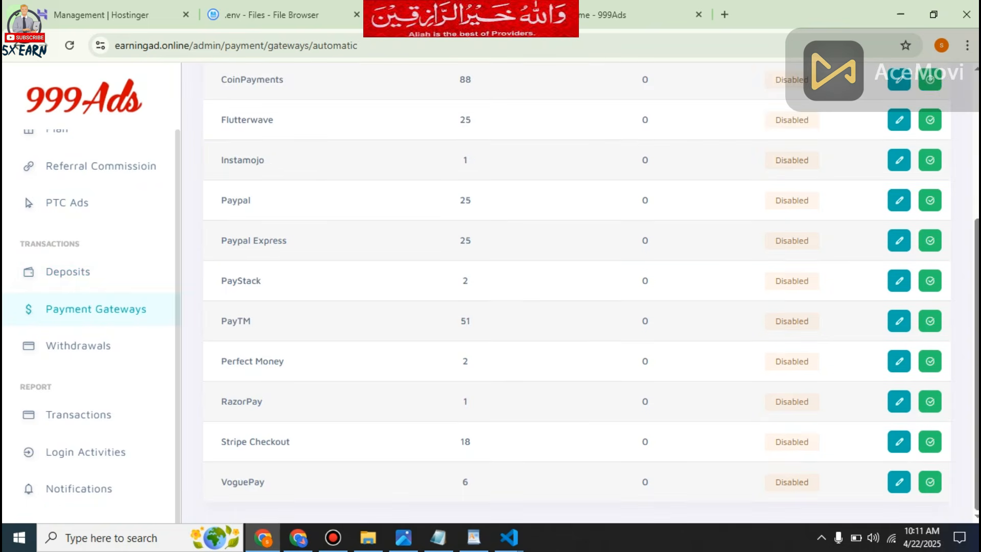
scroll(577, 317, "up", 4)
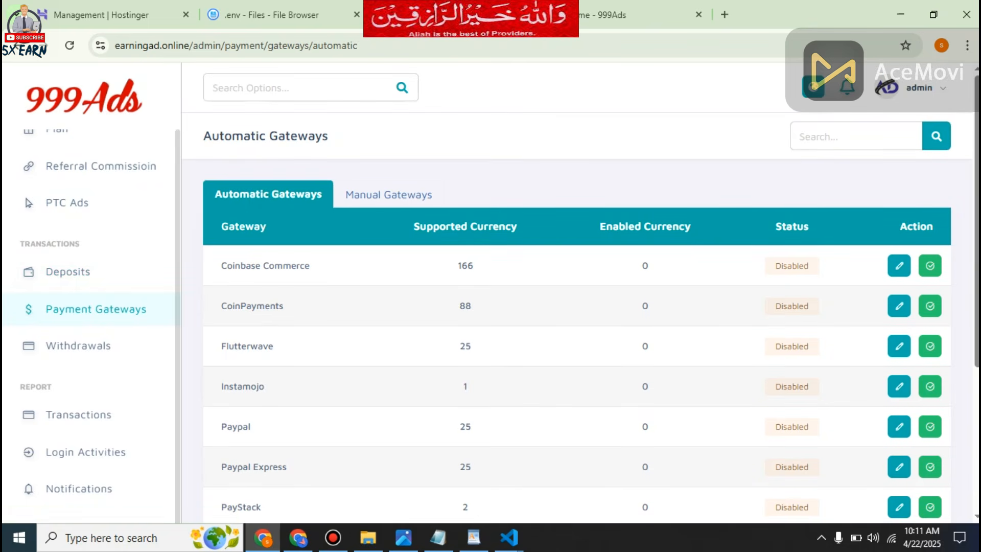
left_click(351, 195)
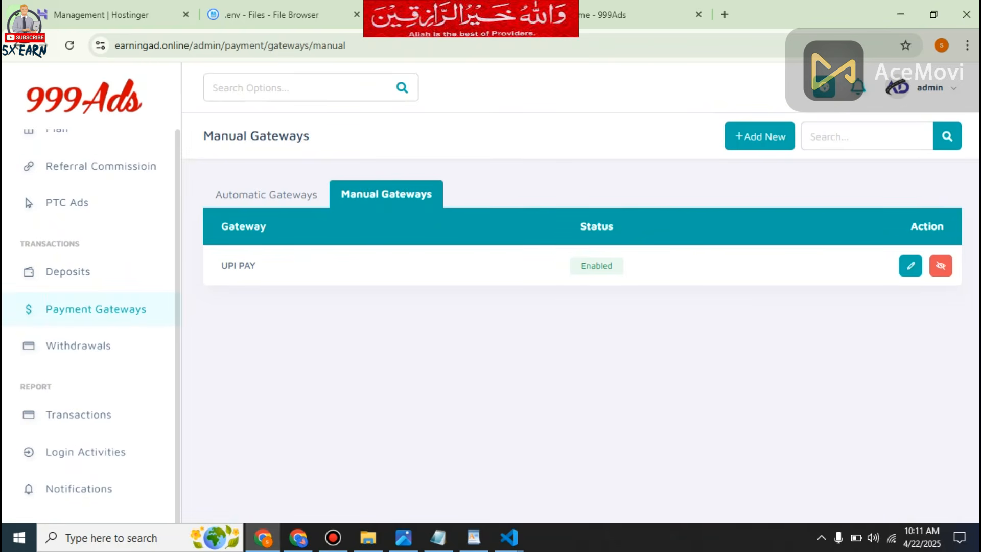
Start a new manual payment gateway named easypisa with currency PKR and a dollar rate of 1.
left_click(760, 136)
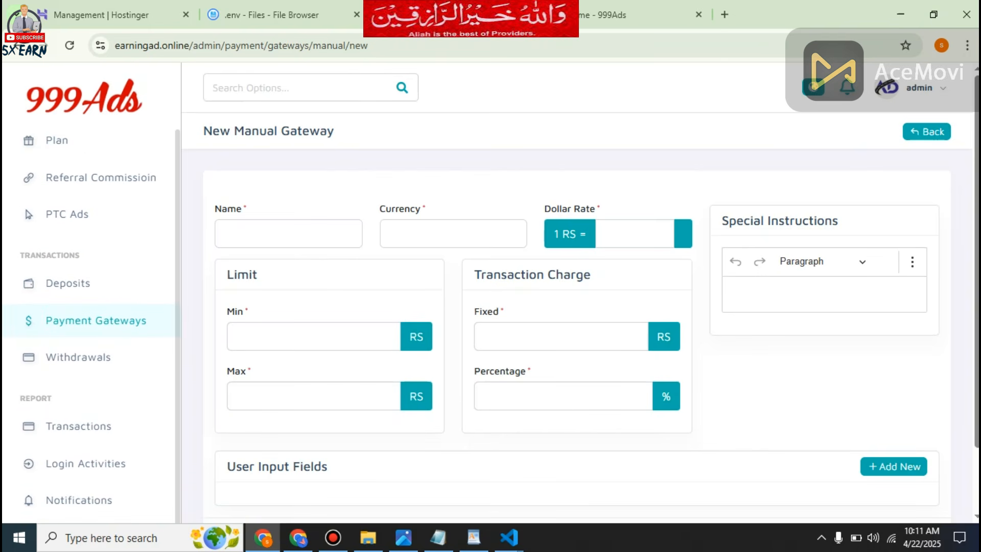
left_click(454, 233)
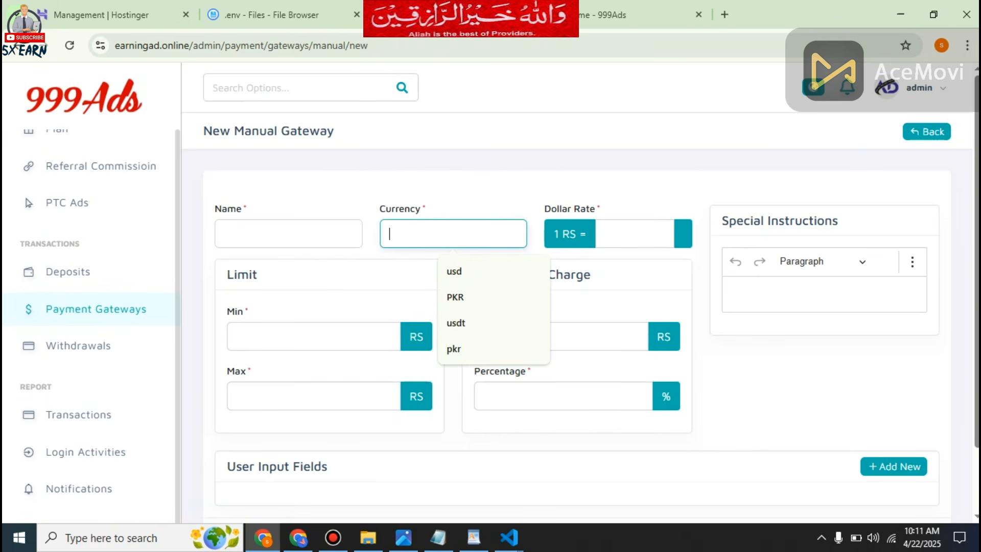
left_click(455, 298)
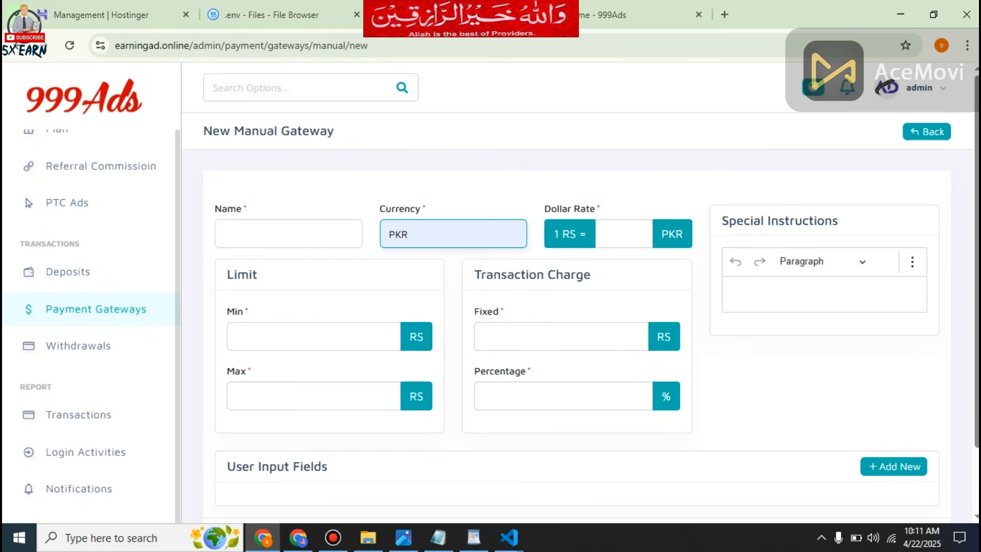
left_click(624, 234)
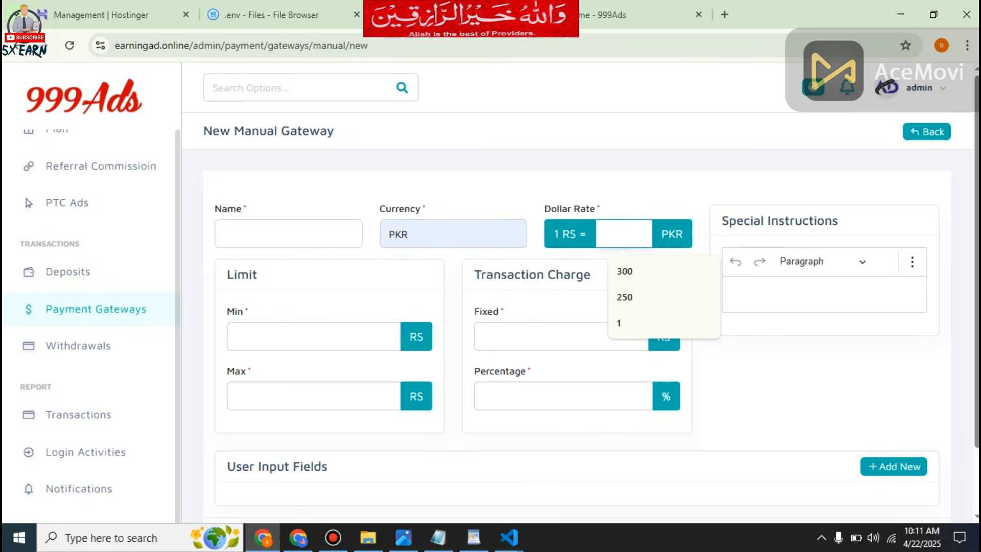
type("1")
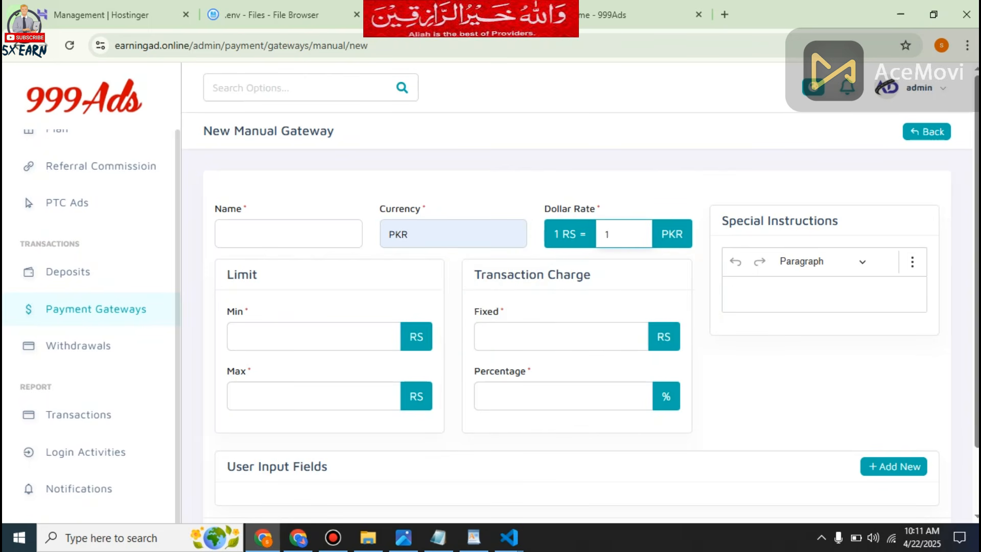
left_click(288, 234)
left_click(302, 297)
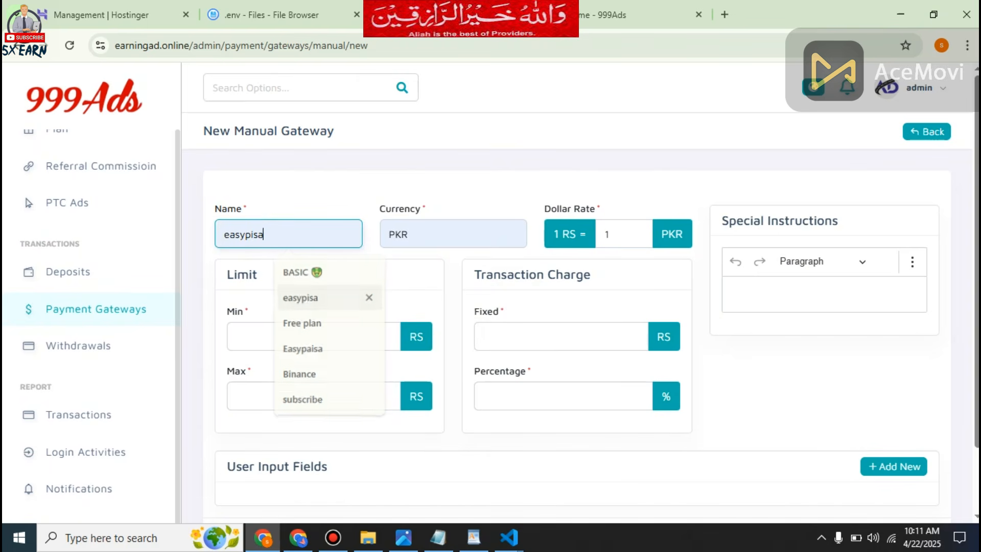
Set the gateway's limits to a minimum of 50 and a maximum of 100000, leaving the form without saving.
left_click(313, 337)
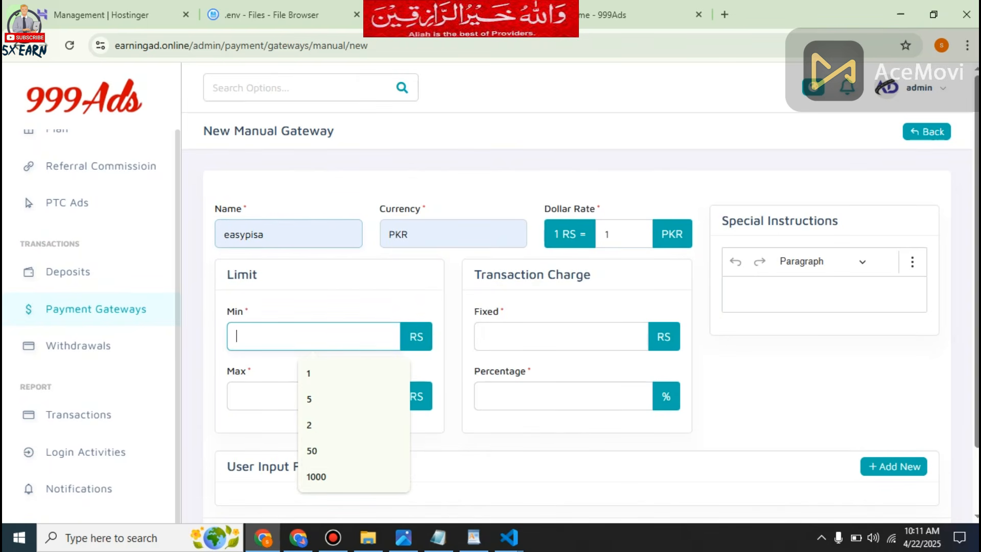
left_click(327, 451)
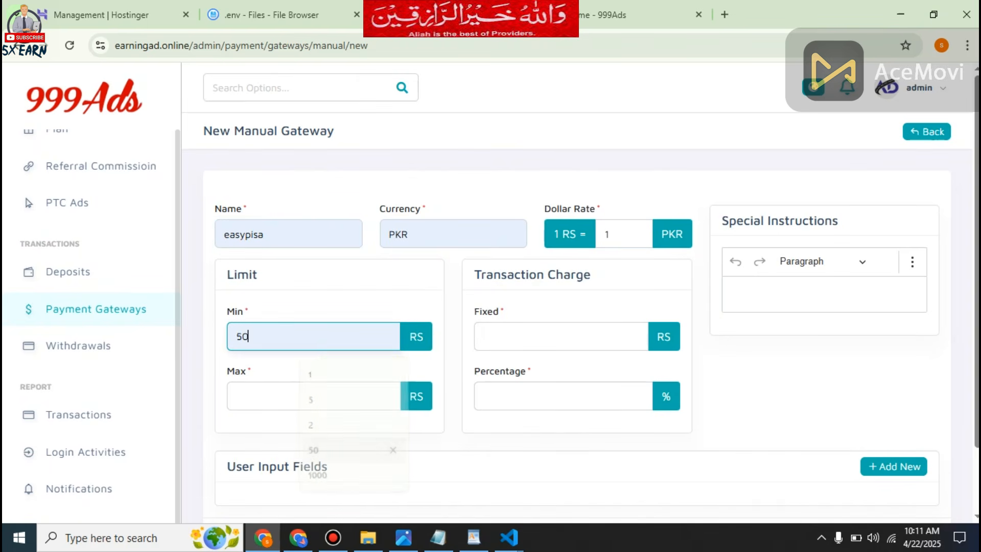
left_click(313, 397)
left_click(338, 459)
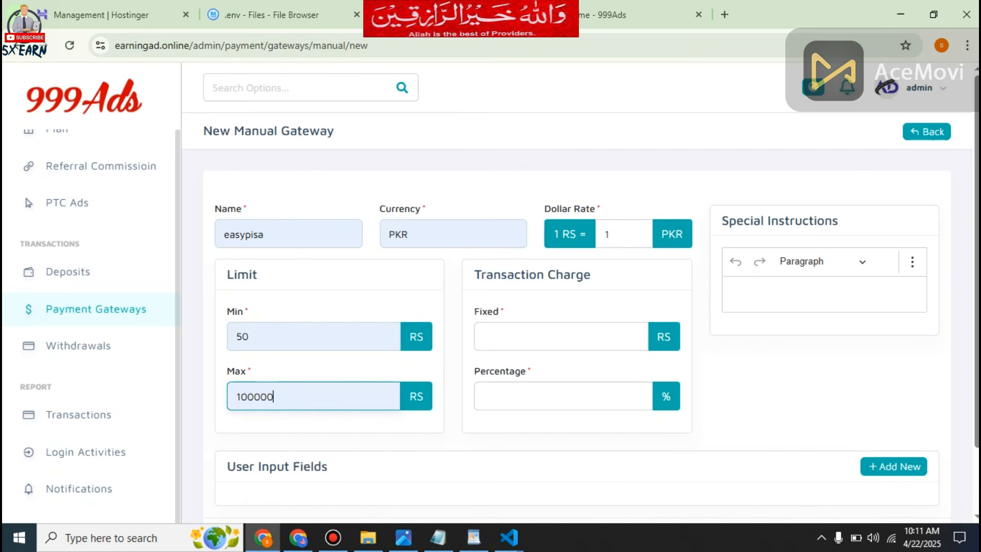
left_click(561, 337)
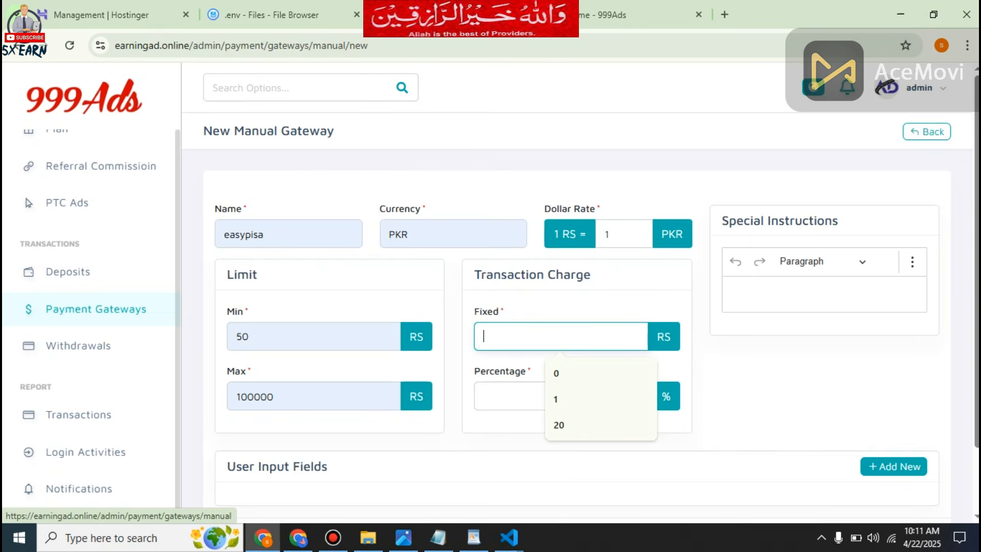
left_click(926, 132)
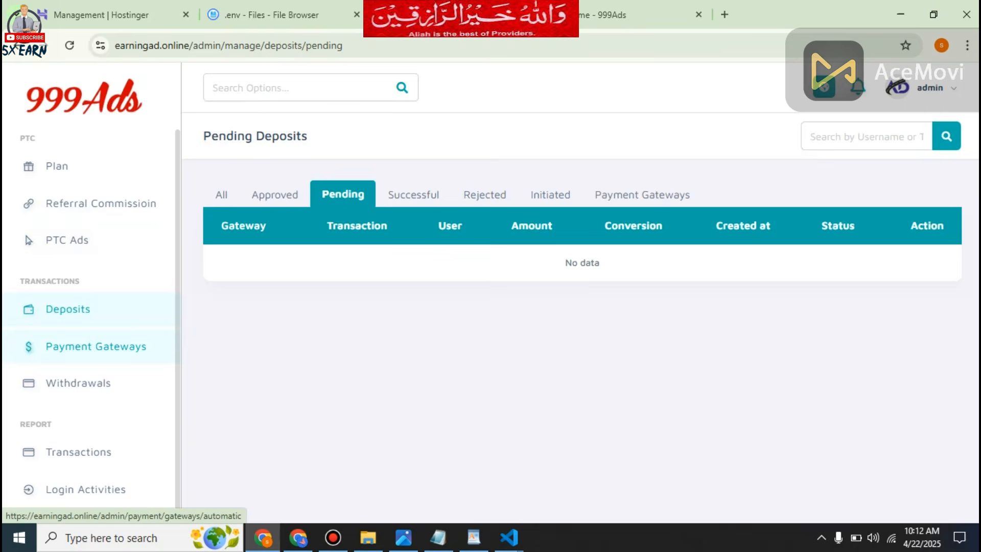
Examine the automatic gateways once more, the transaction logs and the user login history.
left_click(96, 345)
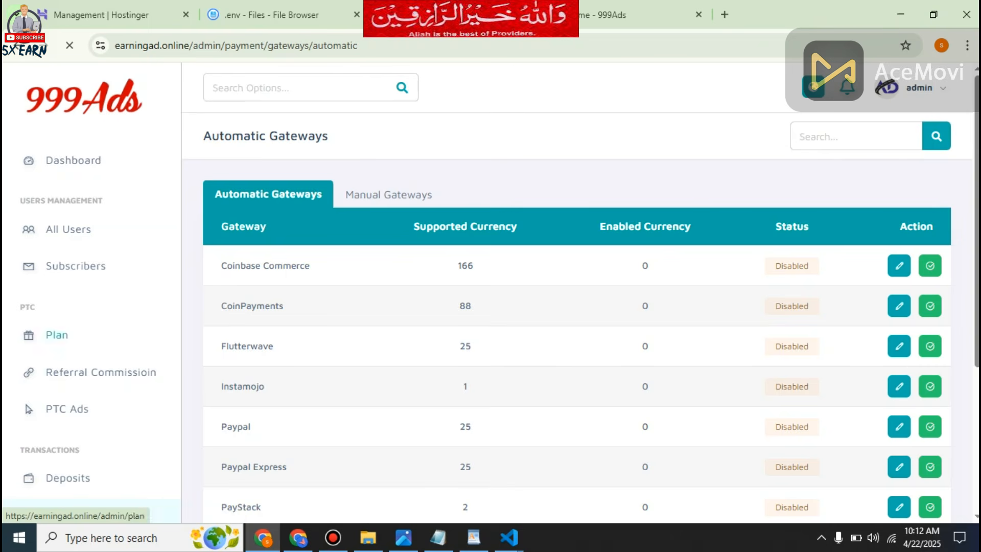
scroll(77, 346, "down", 4)
scroll(577, 317, "down", 4)
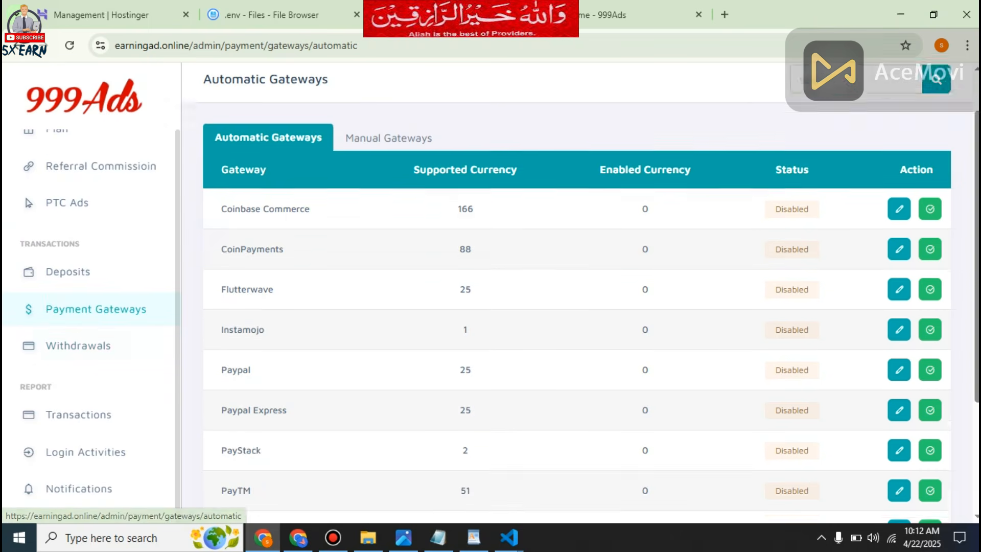
scroll(578, 317, "up", 4)
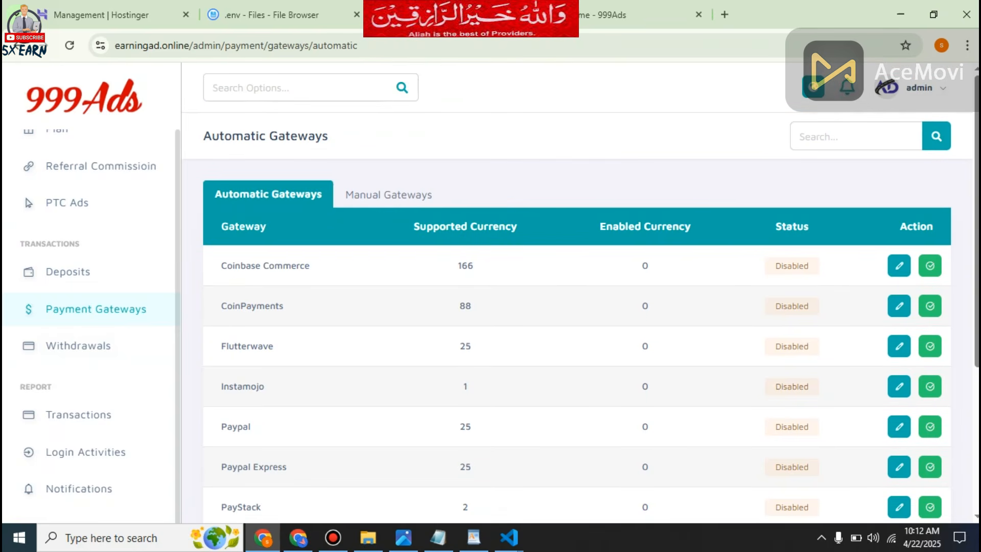
left_click(78, 414)
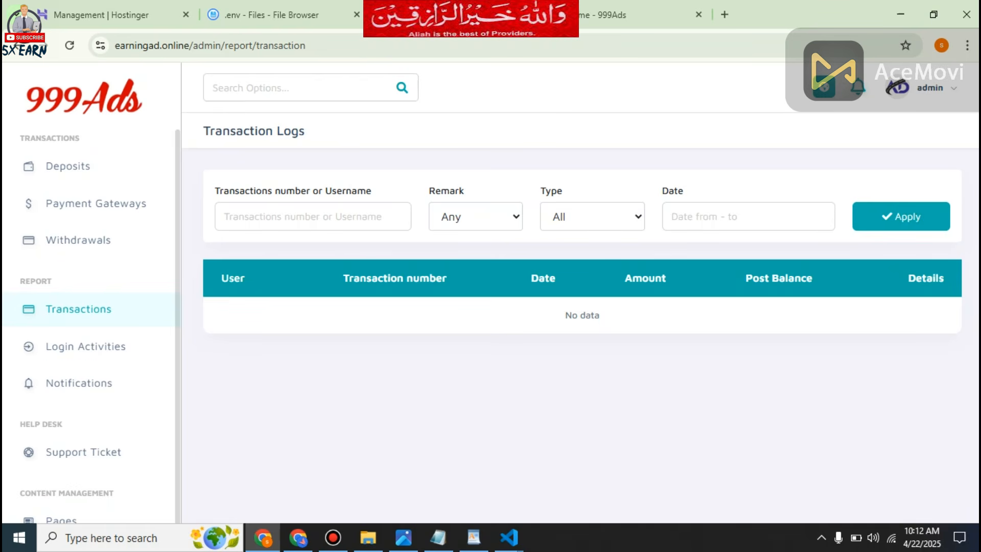
left_click(82, 347)
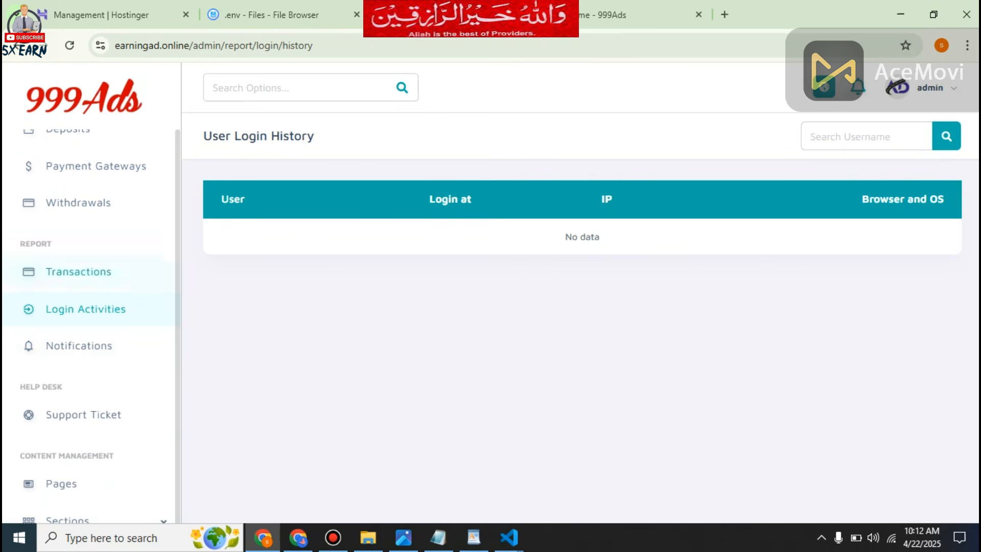
scroll(90, 327, "up", 7)
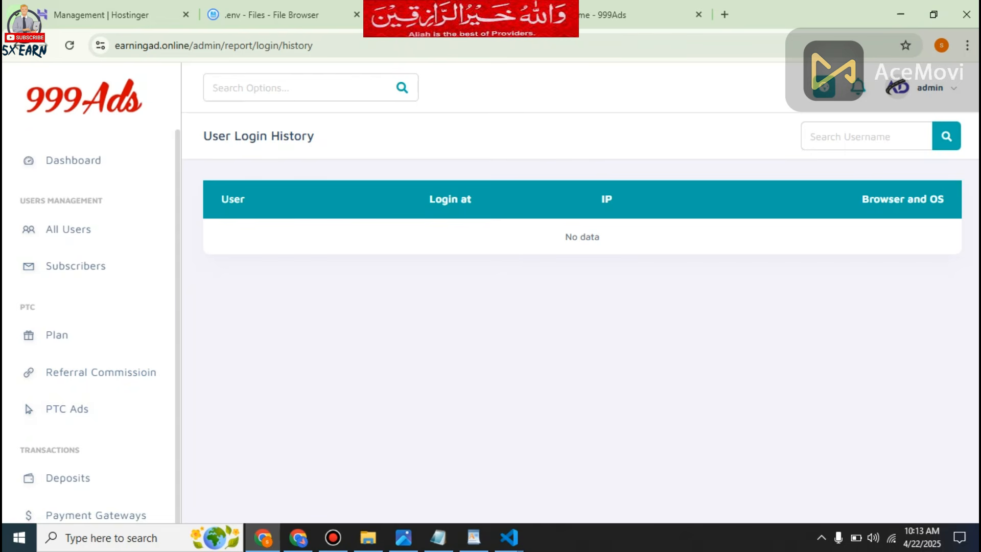
Switch to the public earningad.online site and examine its home page, About page and membership plans.
left_click(641, 15)
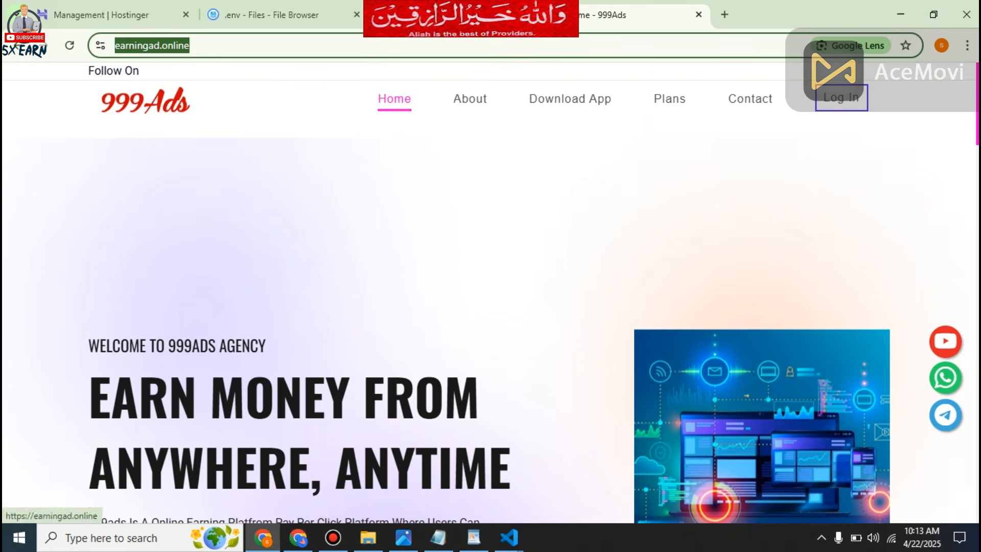
scroll(491, 306, "down", 20)
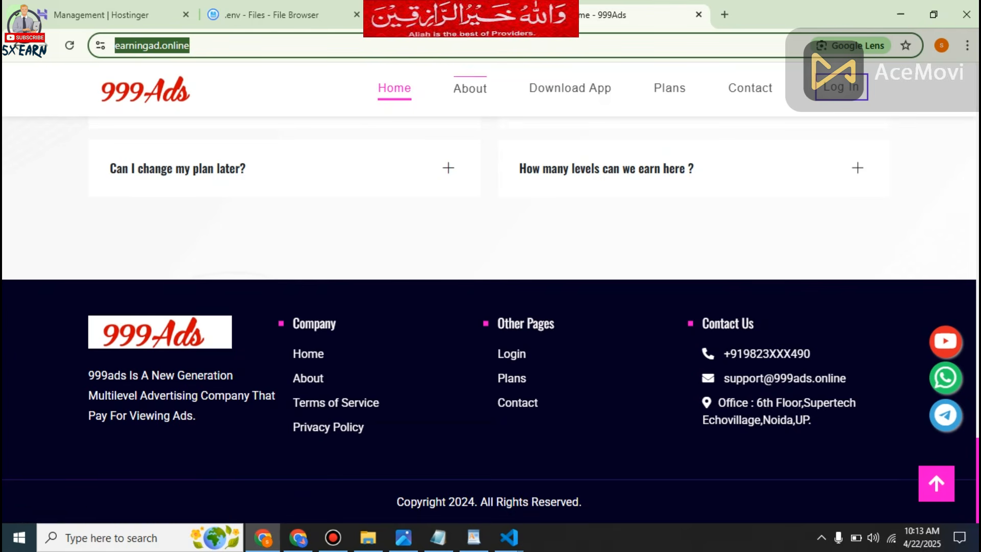
left_click(470, 87)
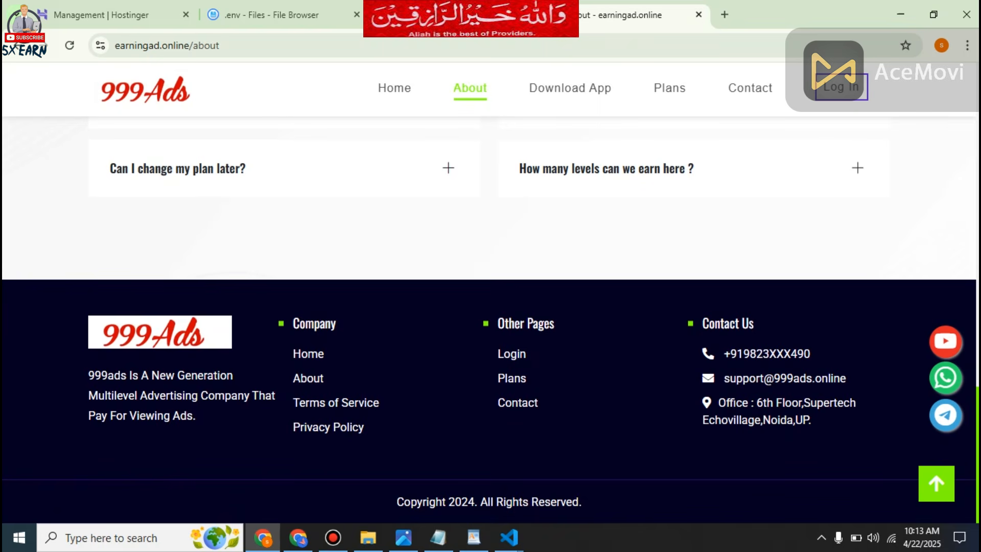
left_click(669, 88)
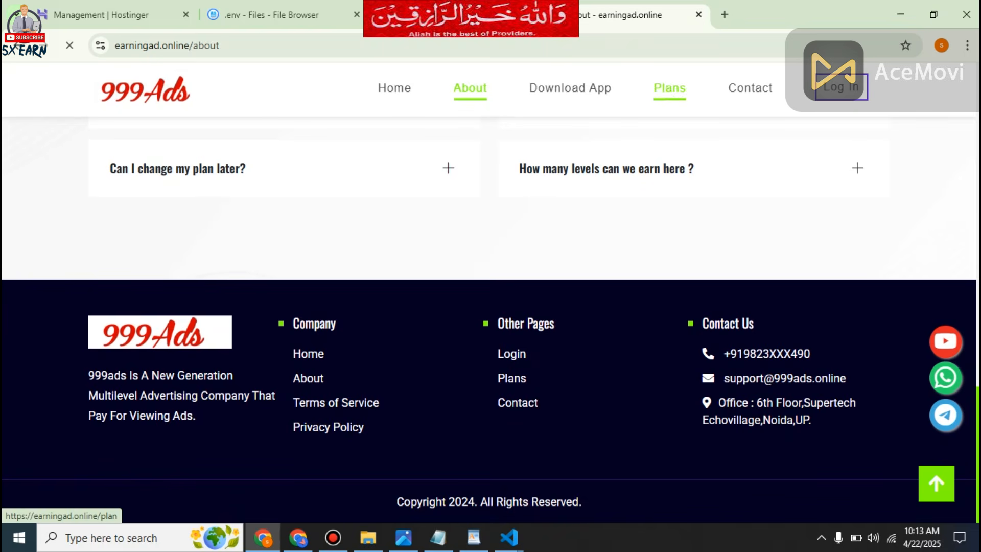
scroll(491, 306, "down", 3)
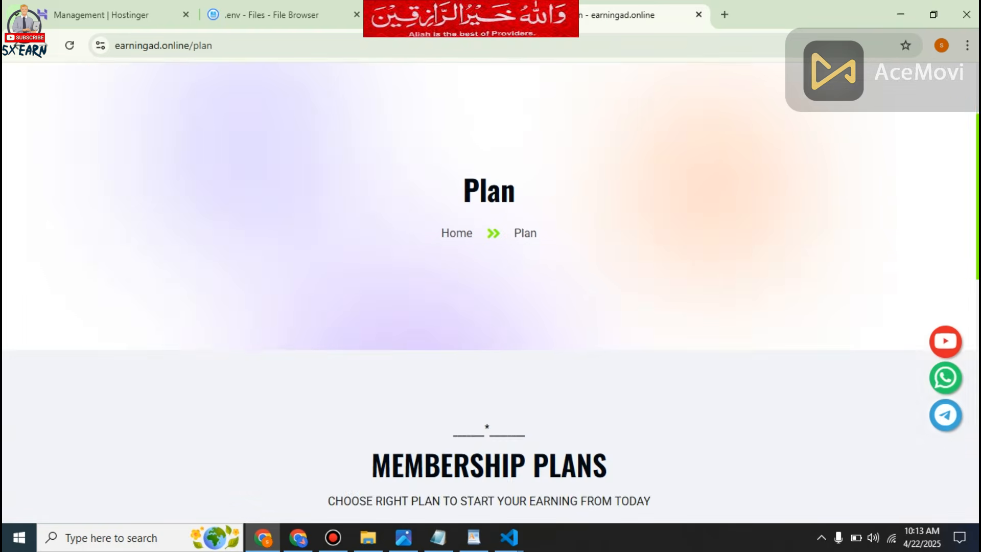
scroll(490, 294, "down", 10)
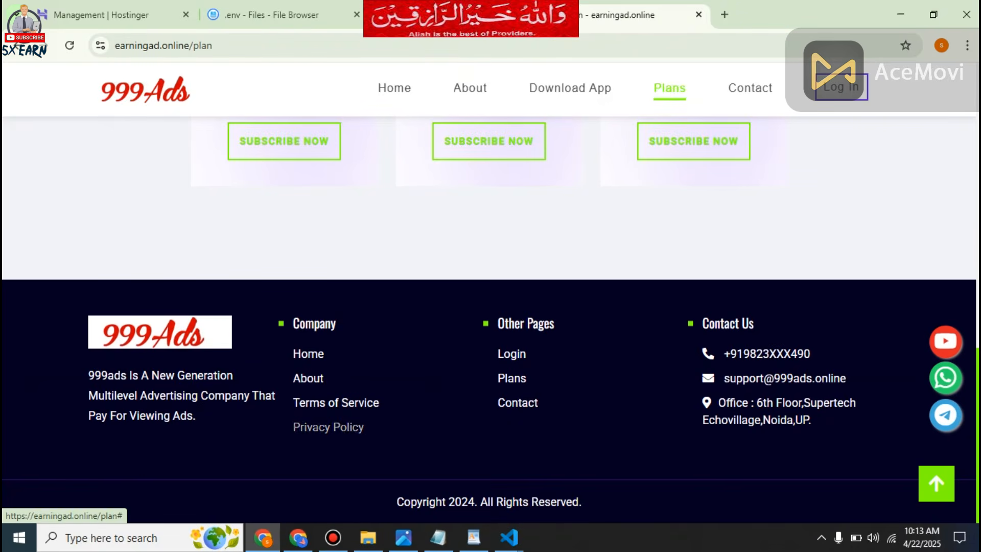
scroll(490, 293, "up", 11)
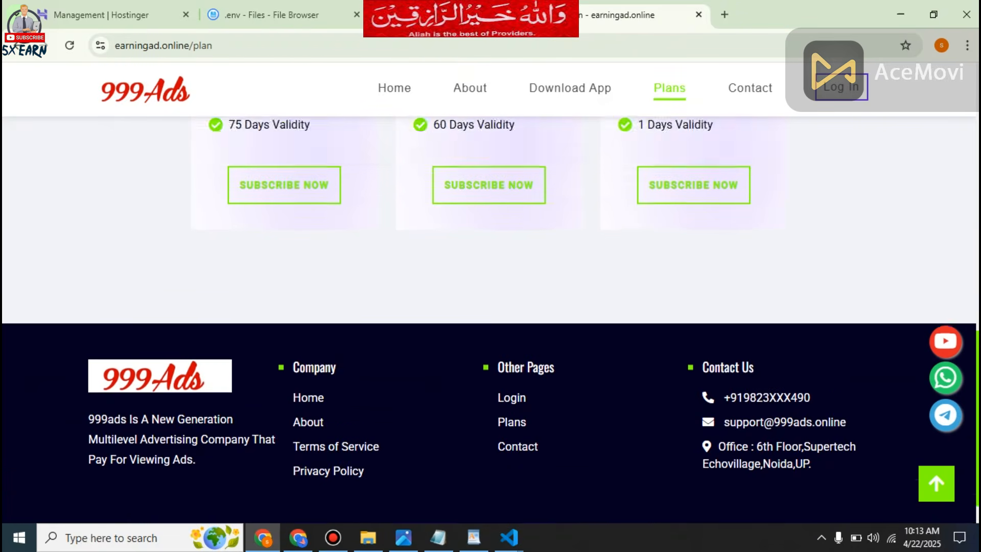
scroll(491, 294, "down", 4)
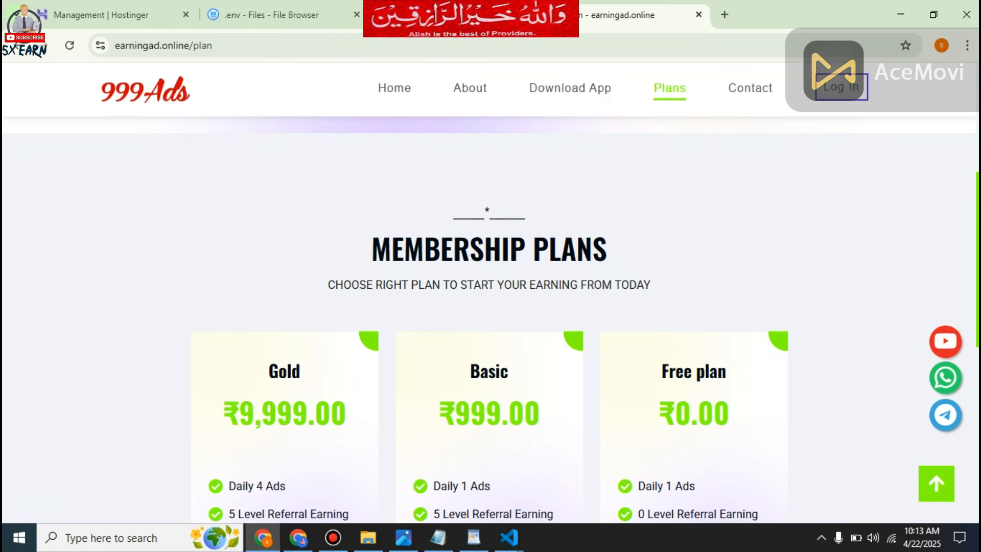
scroll(491, 293, "down", 3)
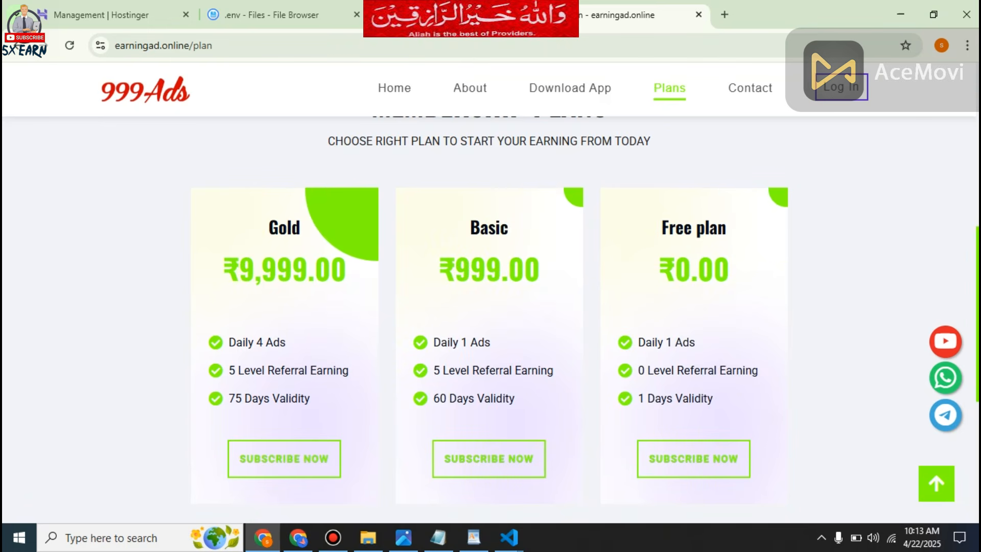
Browse the 5X Earn channel's videos in the YouTube window and return to the Hostinger dashboard of earningad.online.
left_click(298, 537)
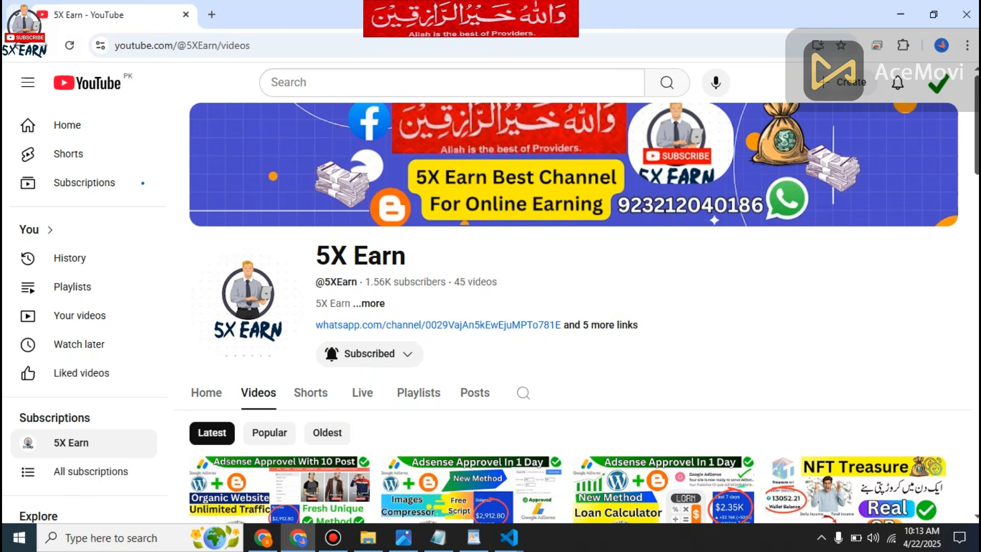
scroll(572, 311, "down", 1)
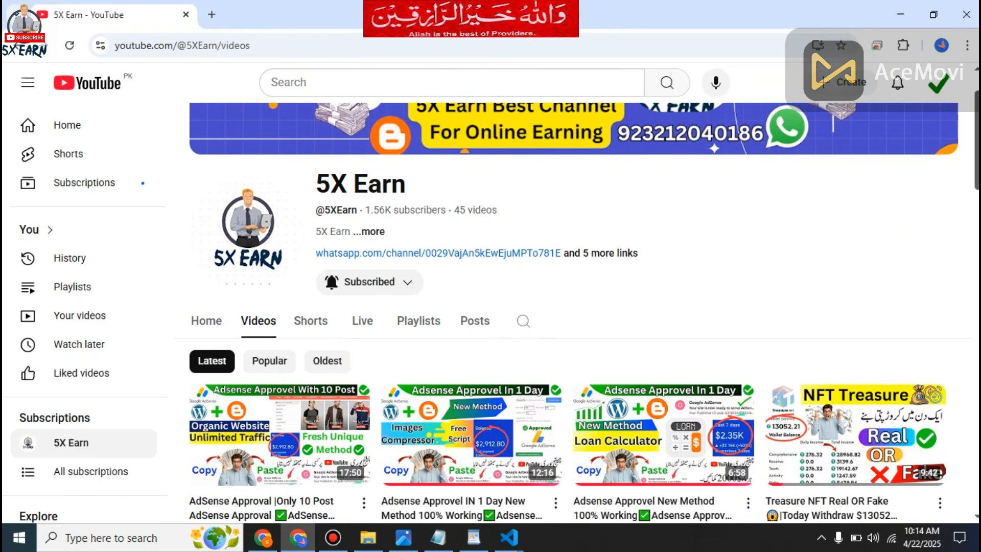
scroll(664, 358, "down", 1)
scroll(664, 357, "down", 2)
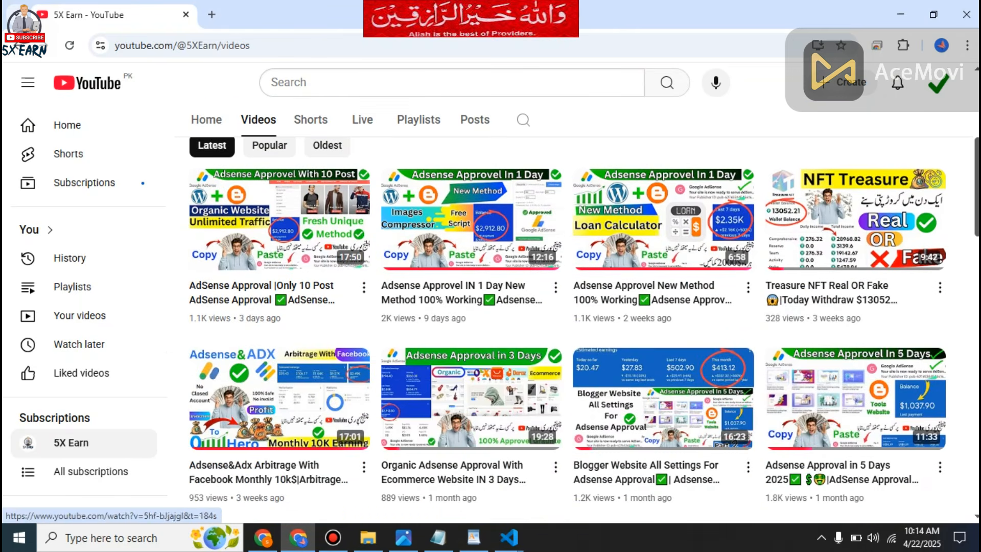
scroll(856, 357, "down", 3)
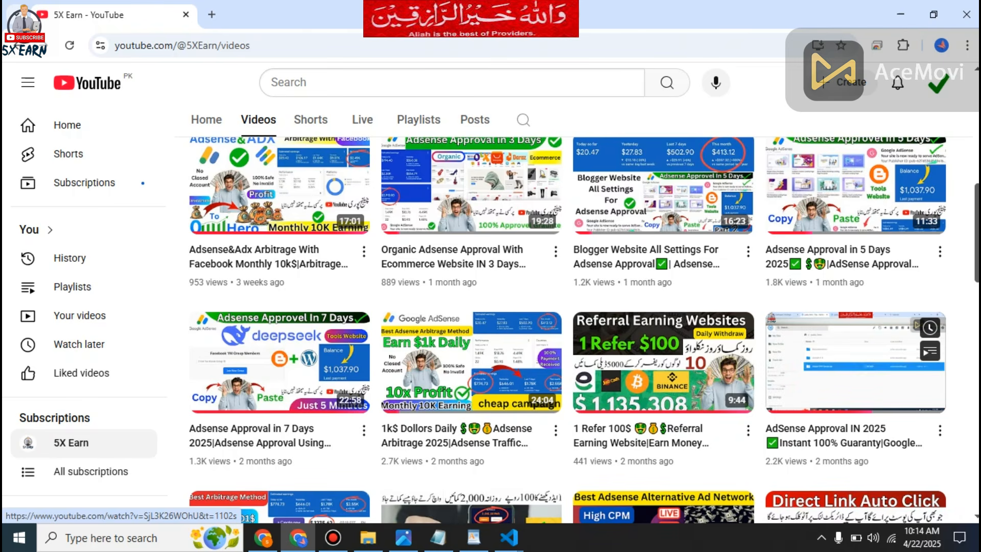
scroll(577, 316, "up", 10)
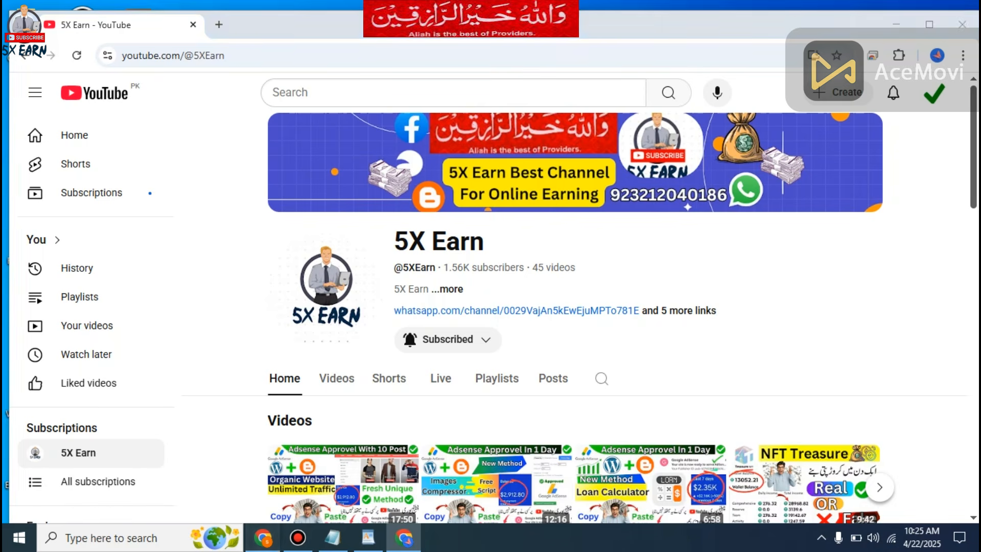
left_click(263, 537)
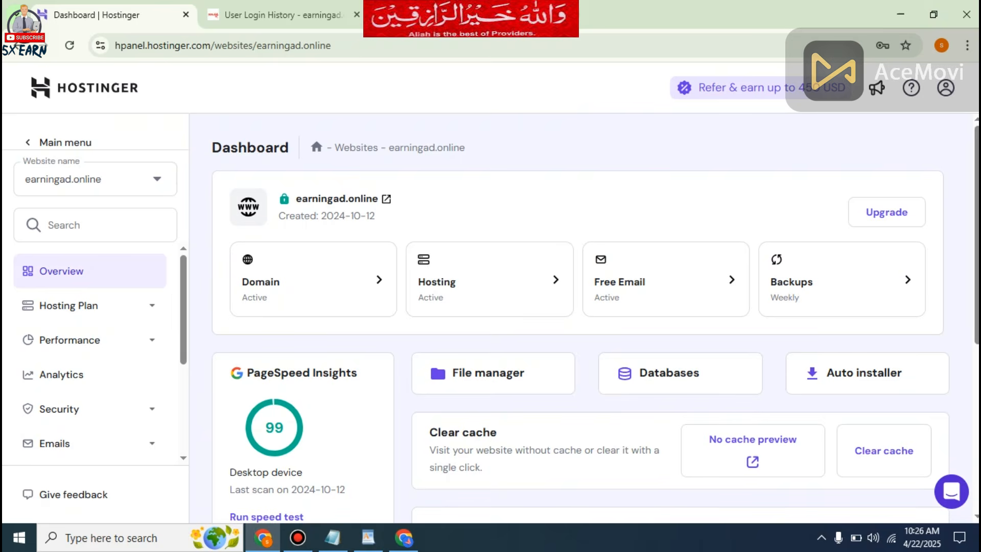
Open header.blade.php from public_html/application/resources/views/templates/basic/partials in the website's file manager for editing.
left_click(493, 373)
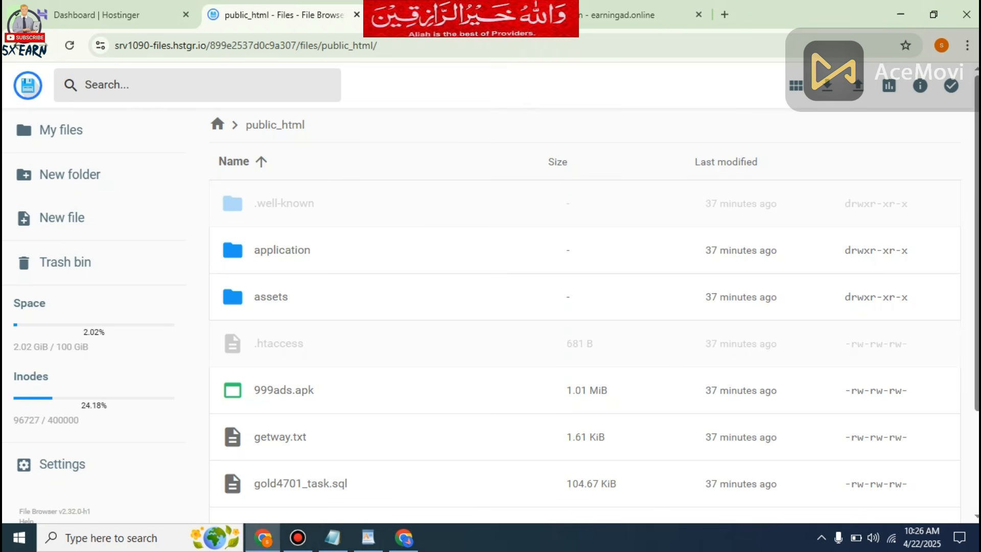
double_click(282, 250)
scroll(584, 315, "down", 1)
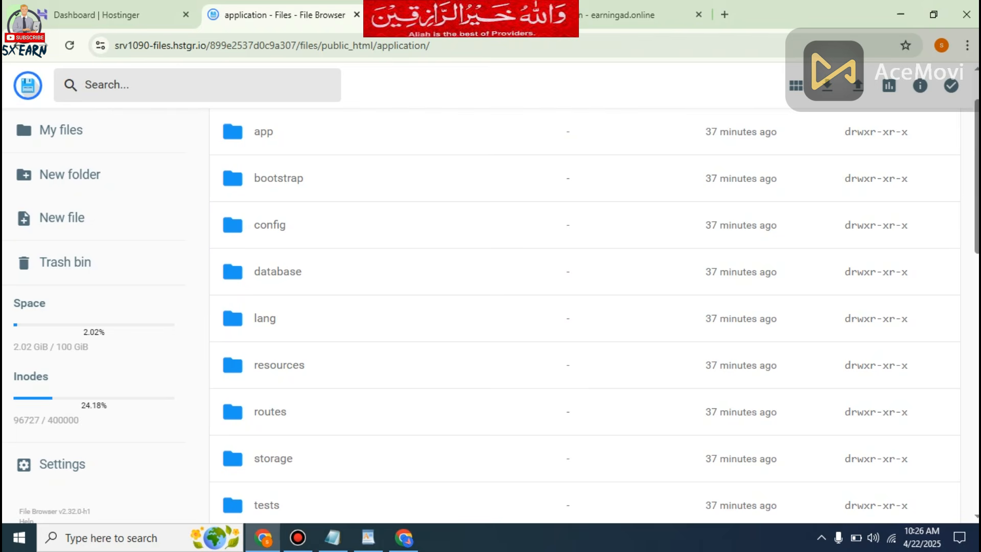
double_click(279, 365)
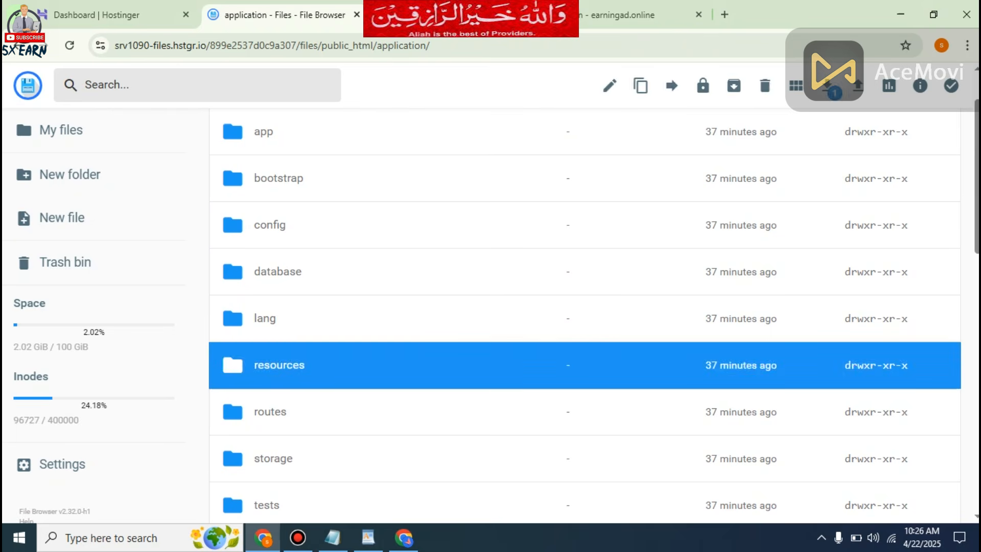
double_click(268, 250)
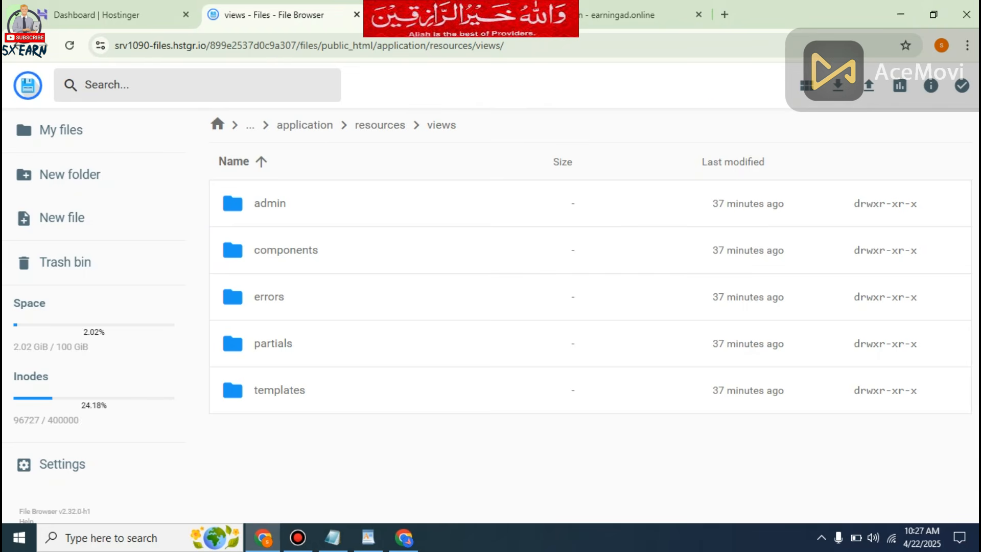
double_click(279, 390)
double_click(268, 203)
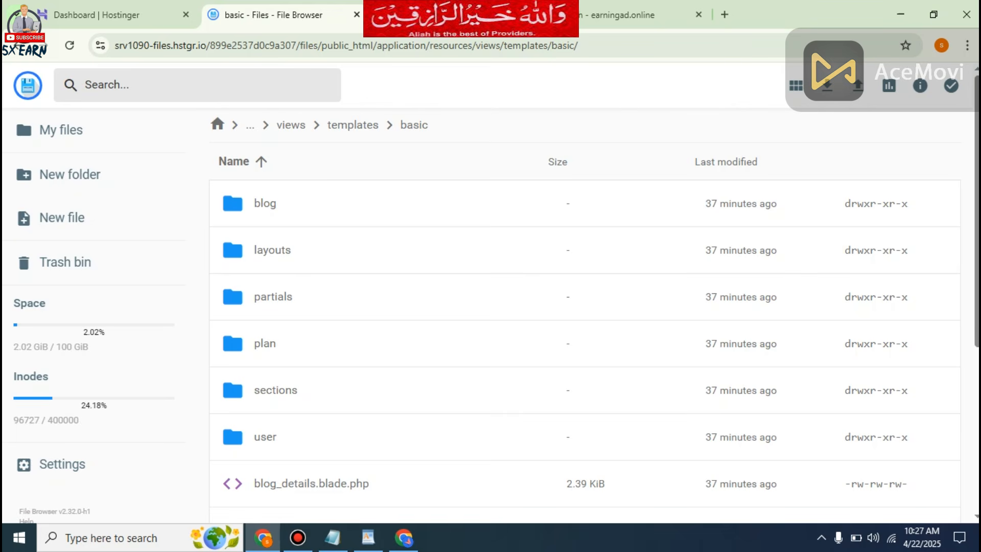
double_click(273, 297)
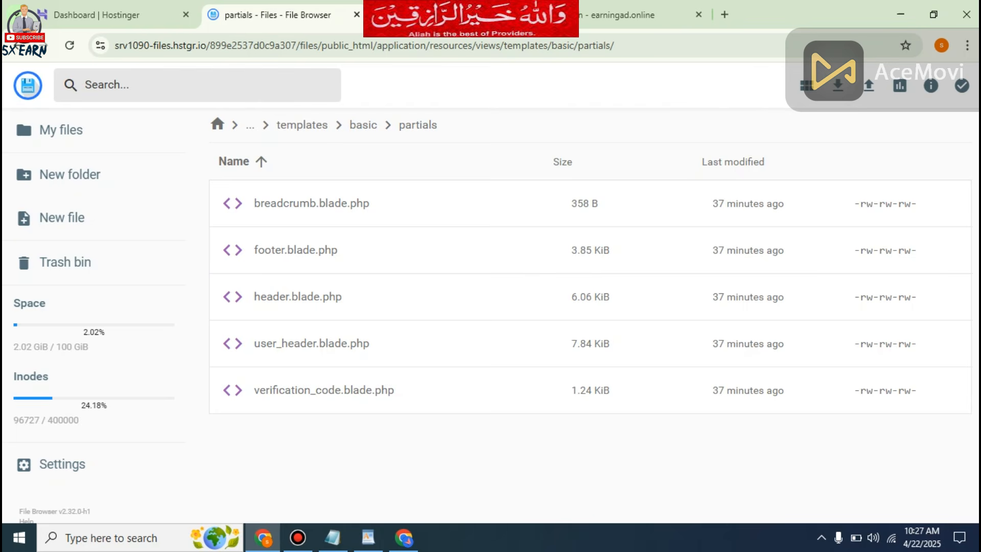
double_click(273, 297)
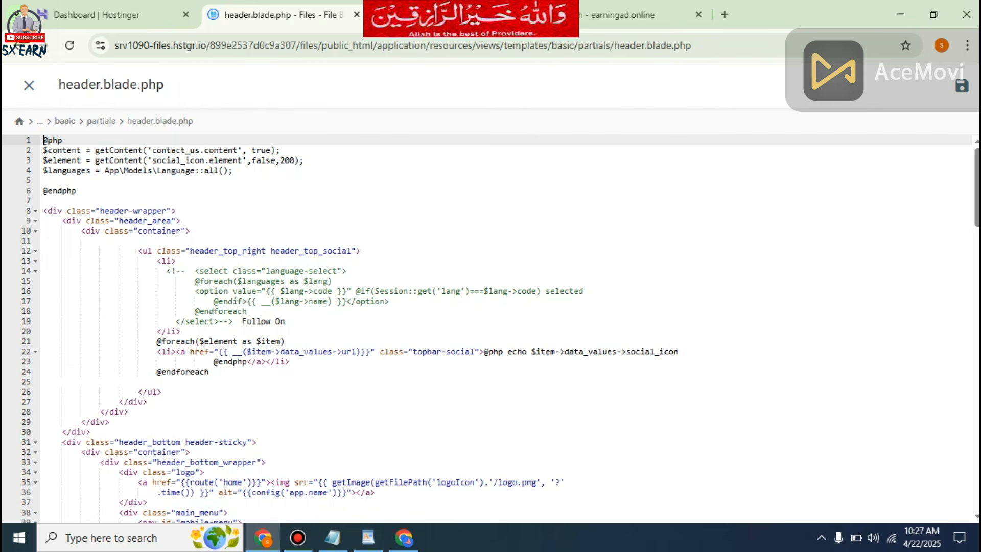
Insert a blank line after the opening container div on line 10, inside the header_area block of header.blade.php.
left_click(192, 231)
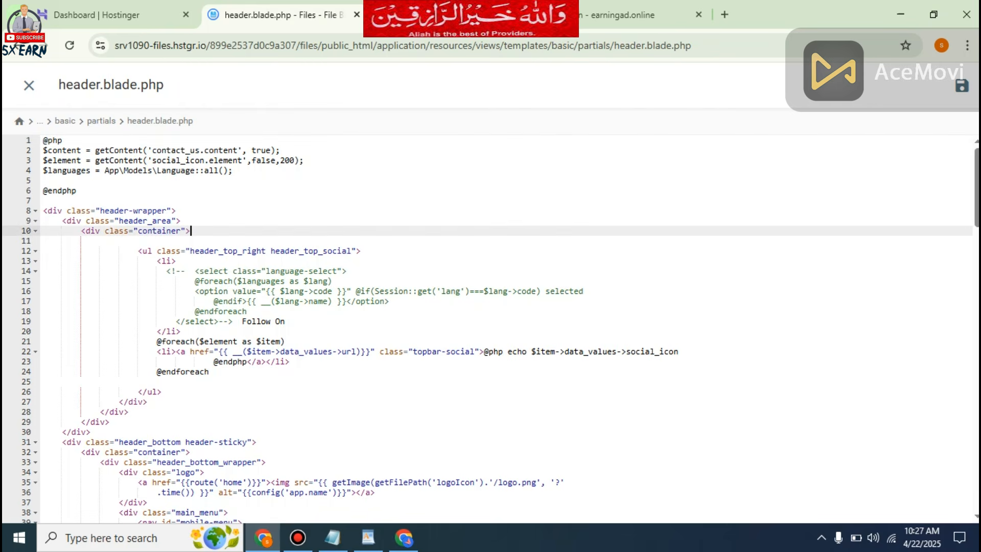
key("Return")
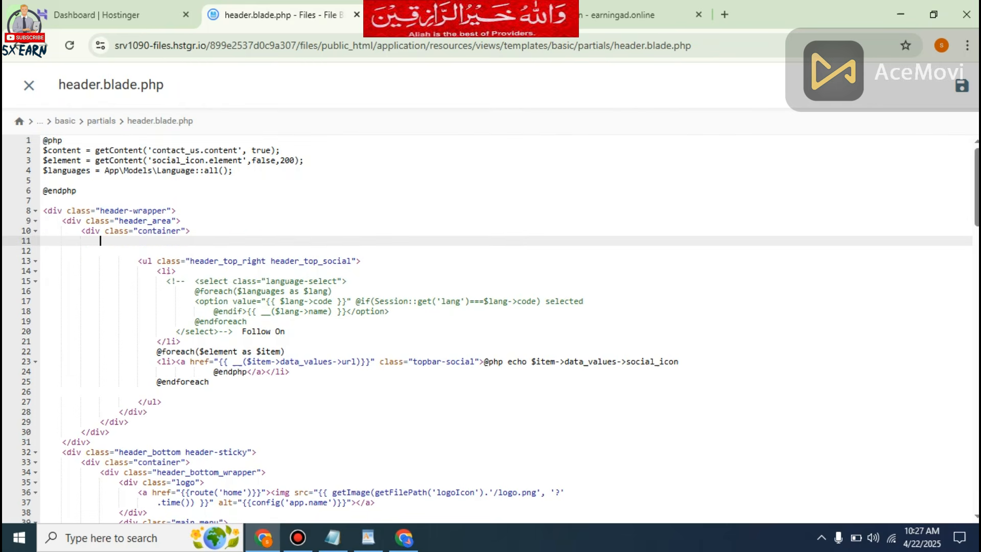